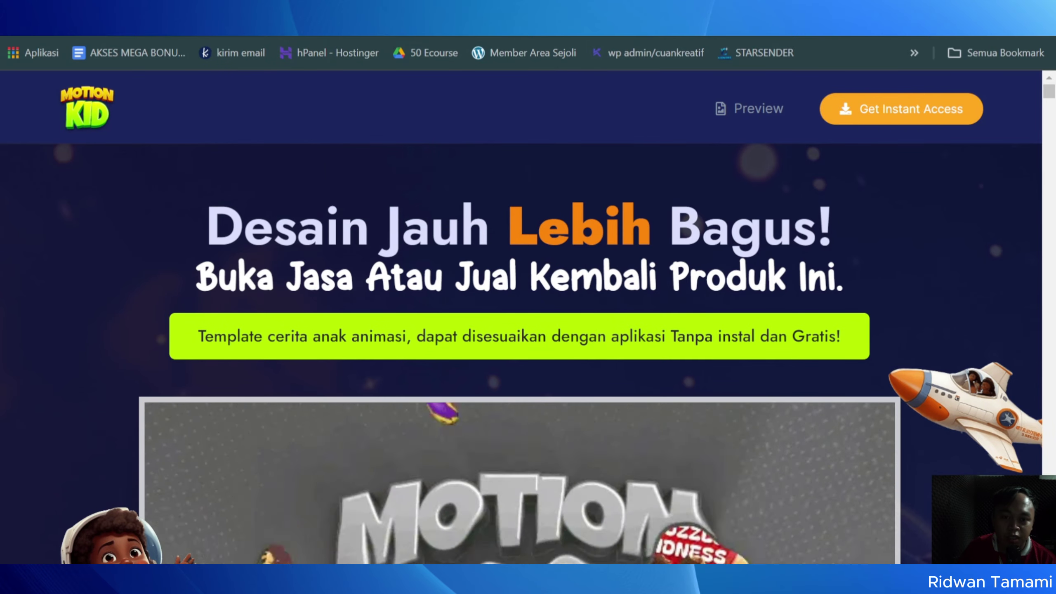
Switch to the CANVATOON TEMPLATE VIDEO document and look through its table of template previews, titles and Canva links.
click(391, 30)
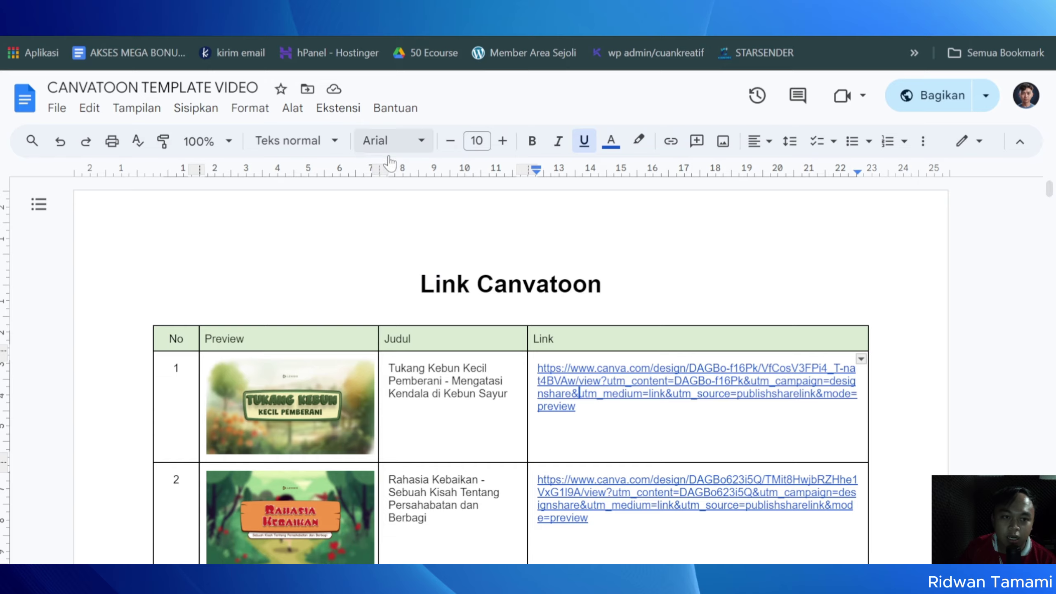
scroll(511, 370, down, 10)
scroll(446, 282, down, 20)
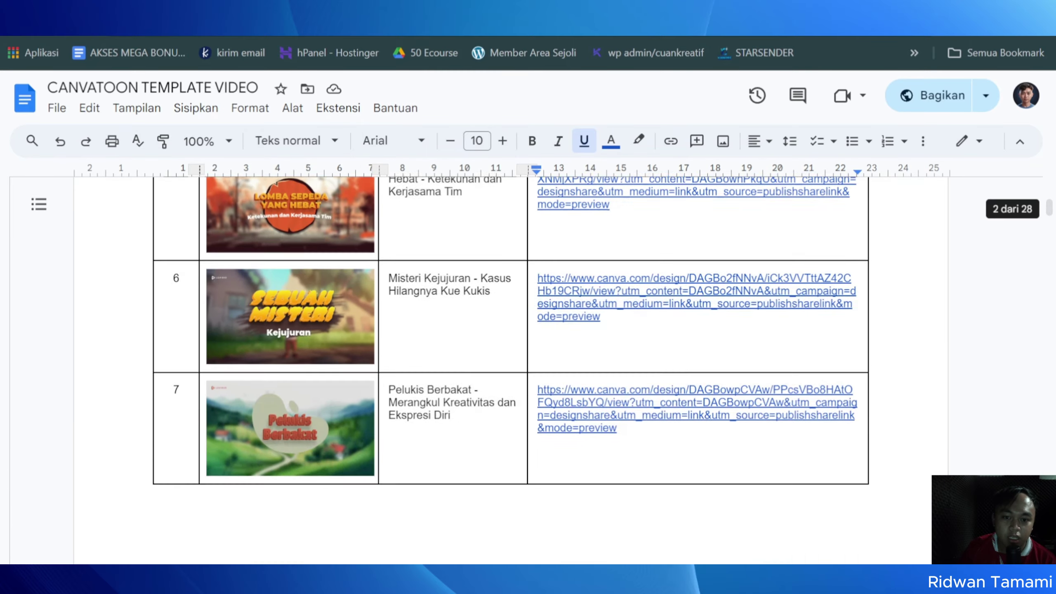
scroll(446, 281, down, 20)
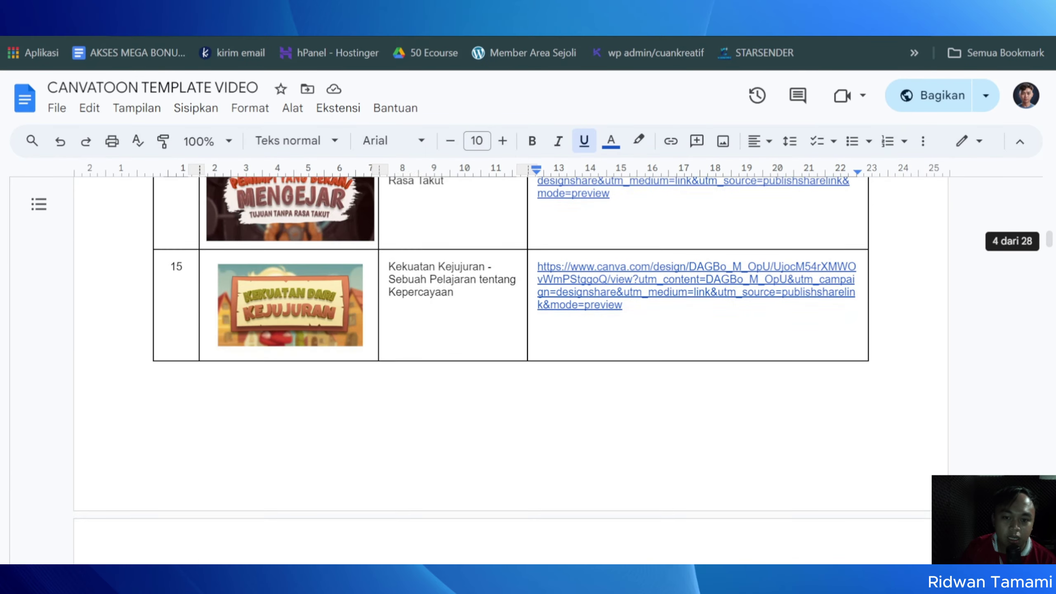
scroll(511, 371, down, 20)
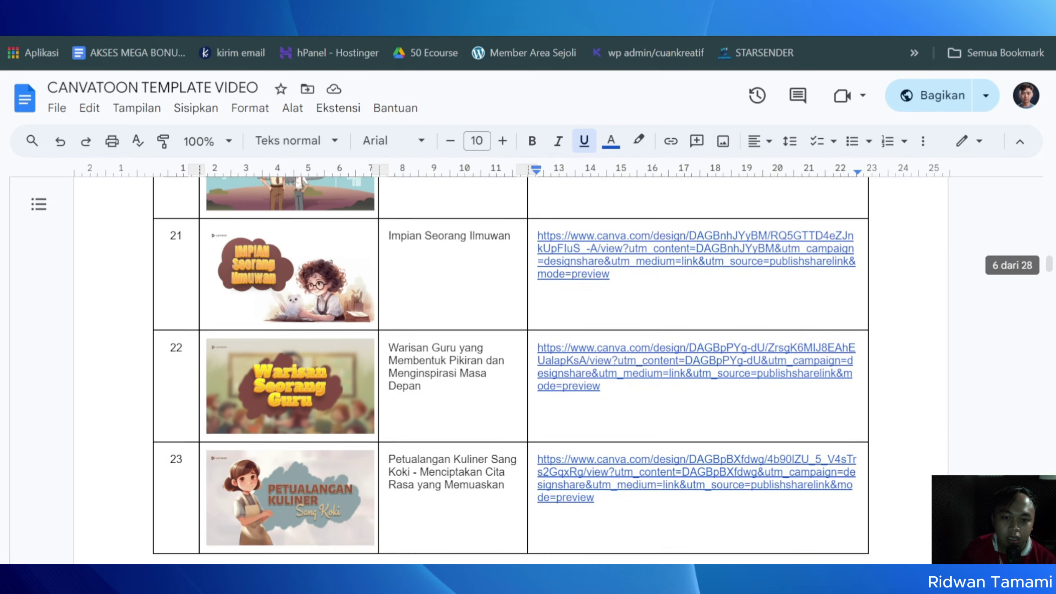
scroll(511, 370, up, 20)
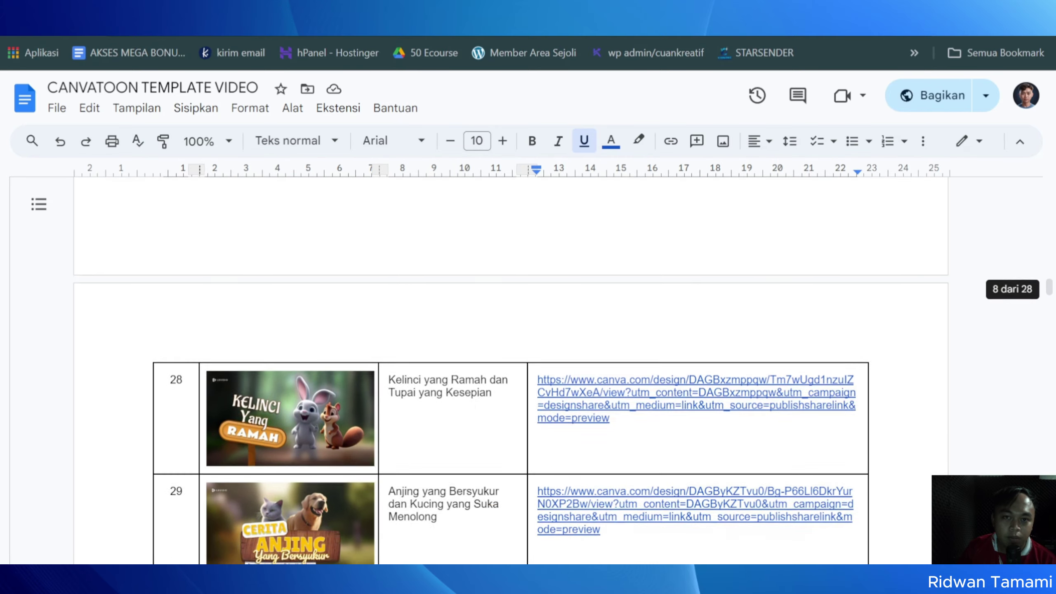
scroll(510, 371, up, 15)
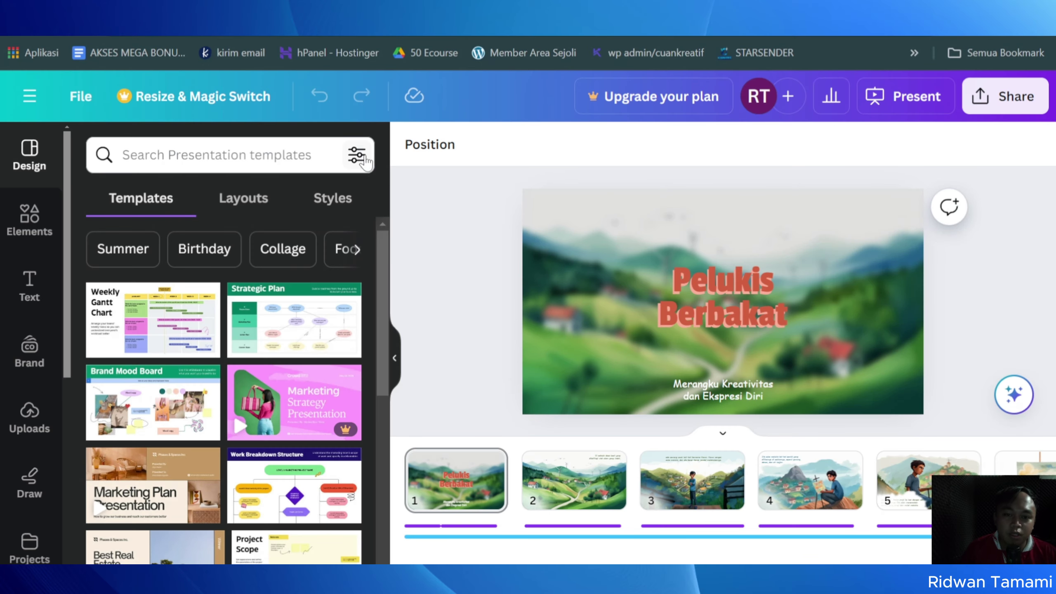
Switch to the Pelukis Berbakat design in Canva and review its first four pages, ending on page 1.
click(591, 479)
click(687, 483)
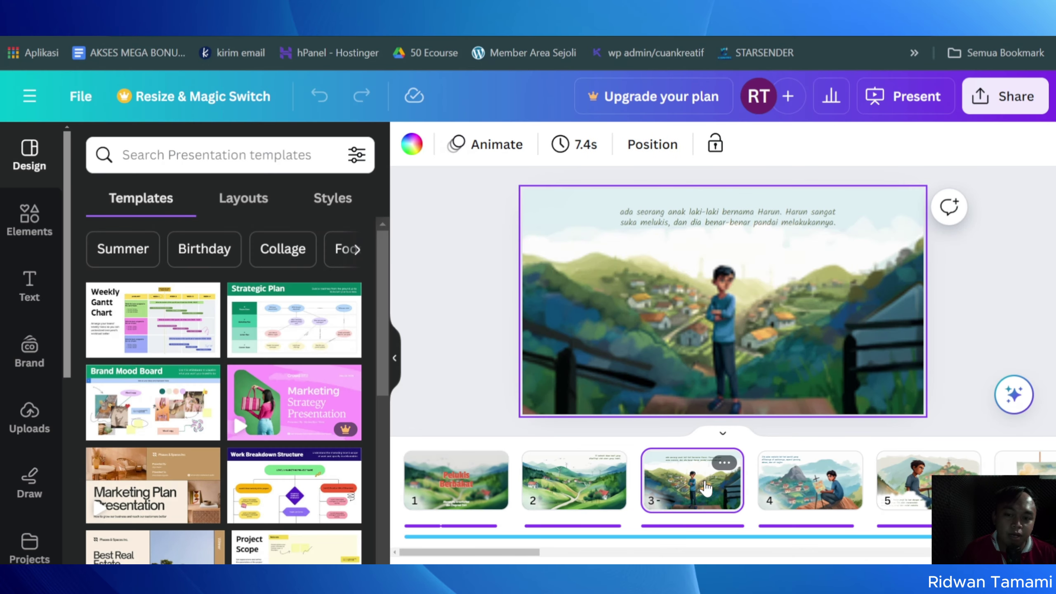
click(815, 479)
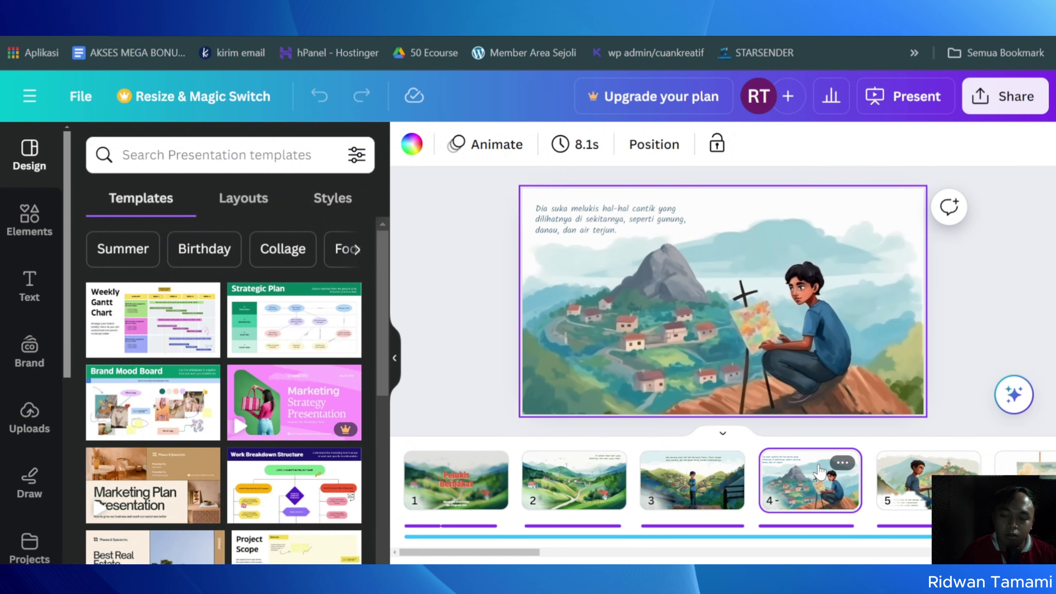
click(617, 491)
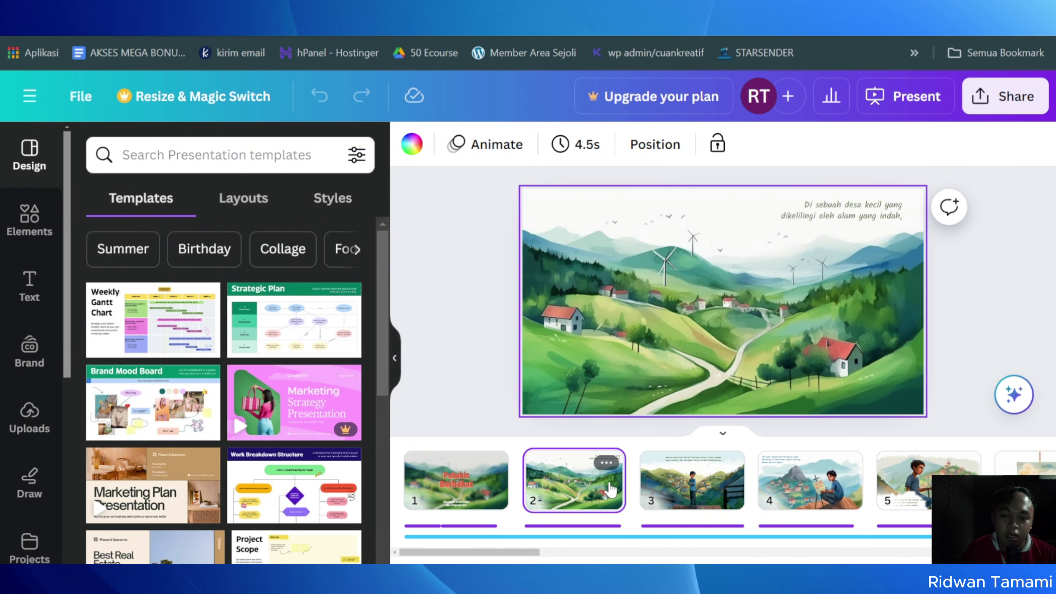
click(492, 504)
click(674, 491)
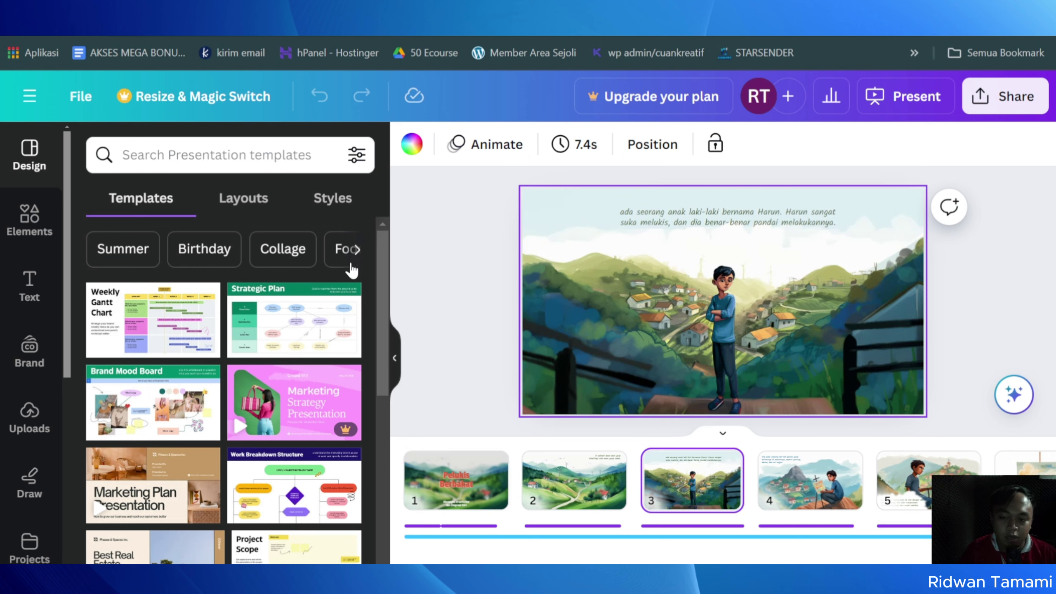
click(478, 463)
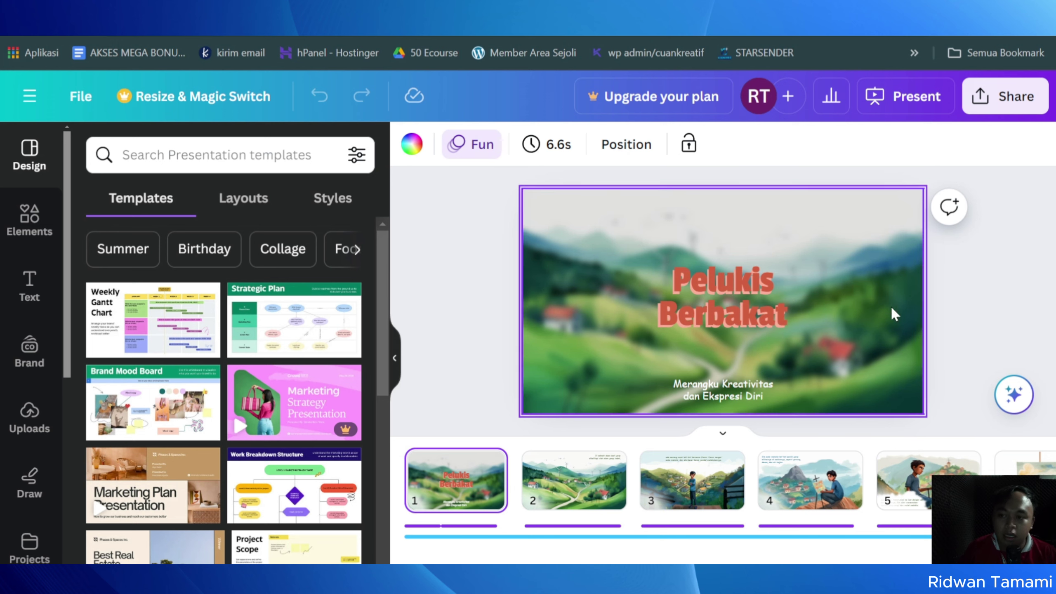
Share the Pelukis Berbakat design with anyone with the link as Can view, and copy the collaboration link.
click(1010, 98)
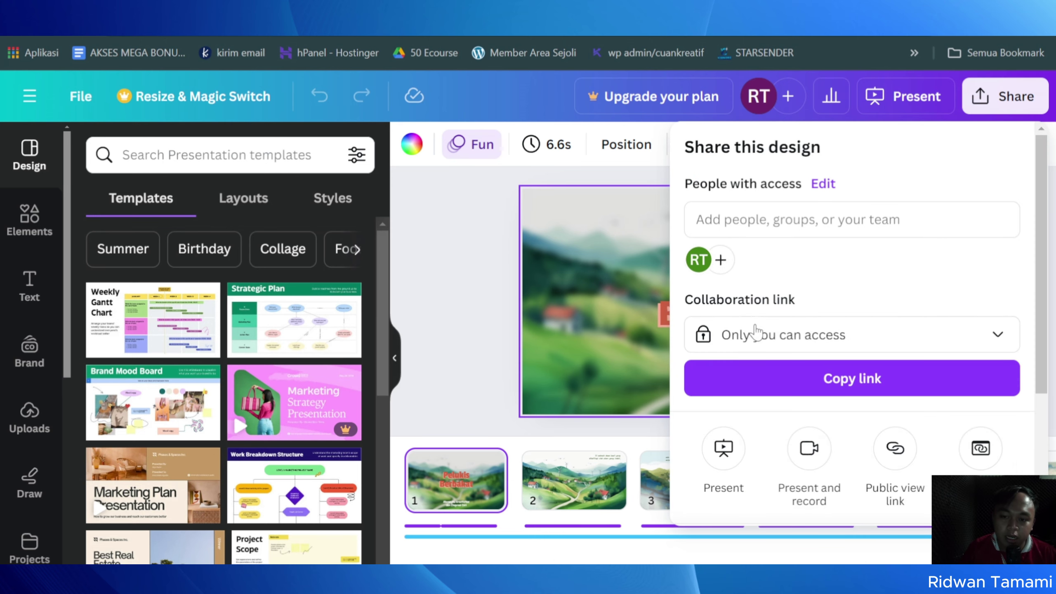
click(877, 341)
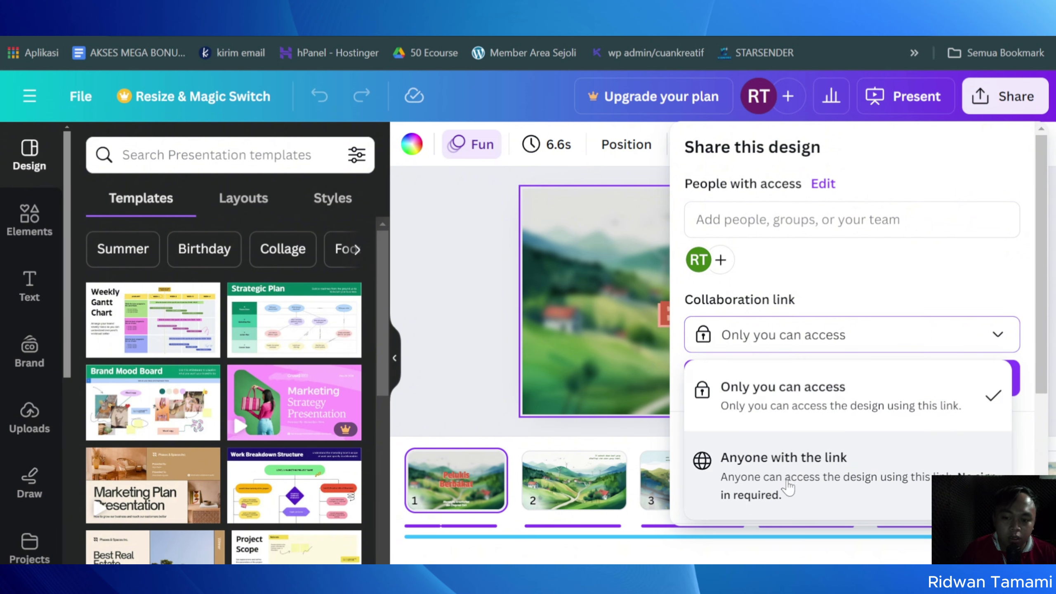
click(841, 483)
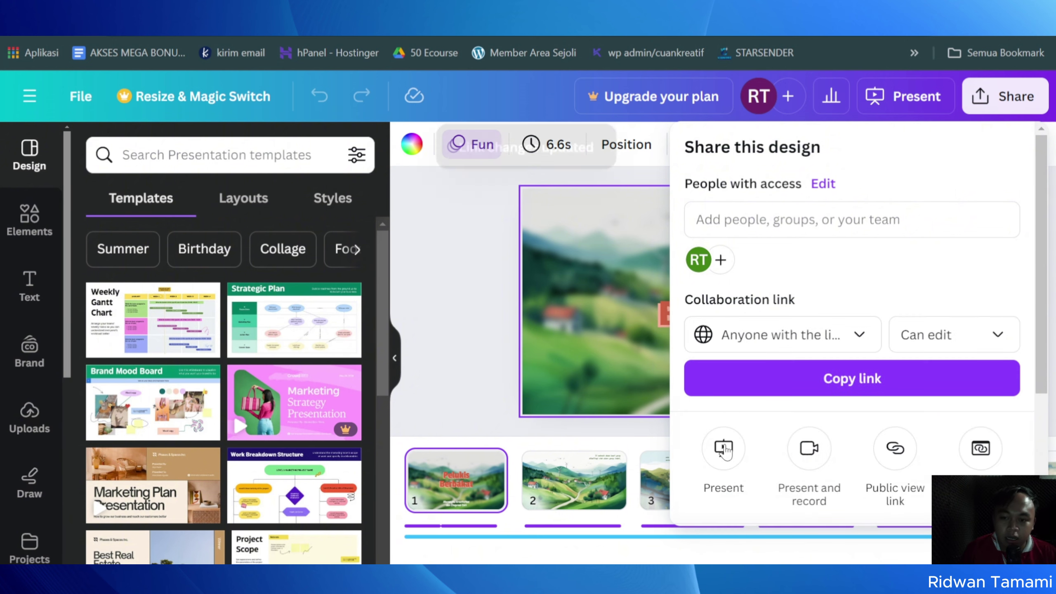
click(944, 339)
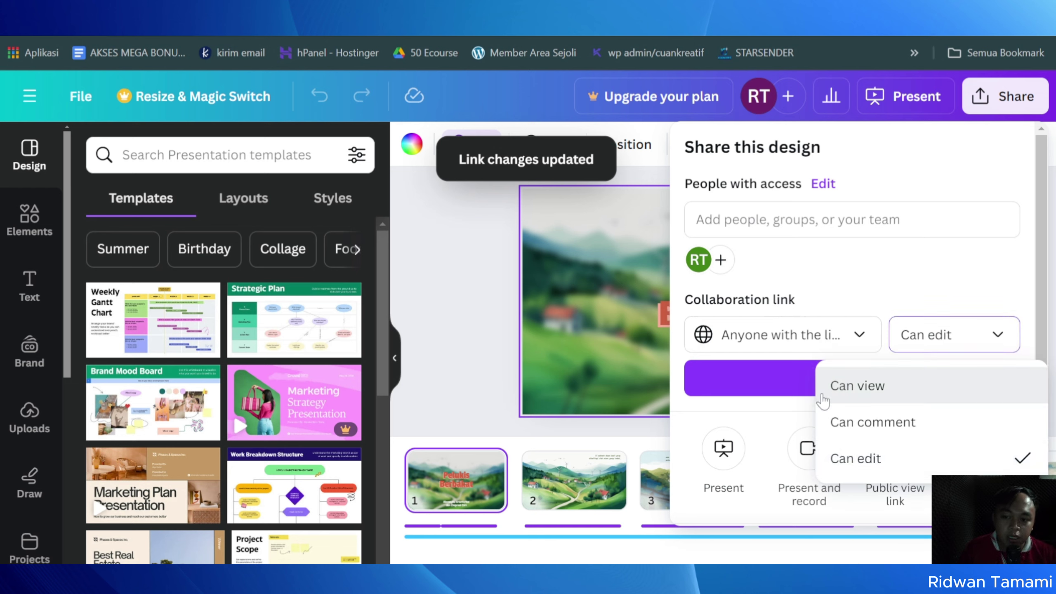
click(878, 395)
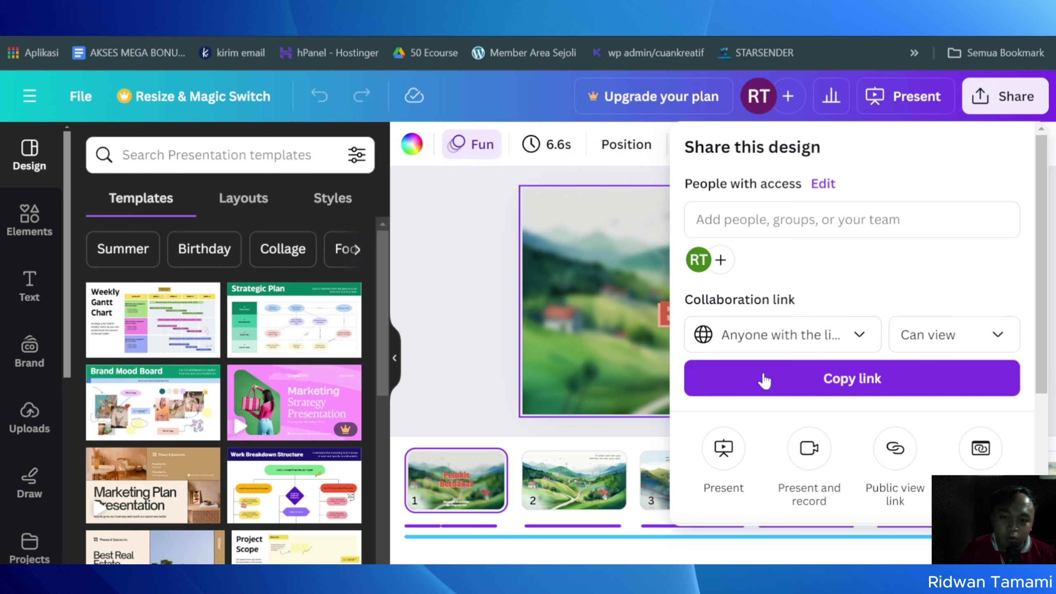
click(839, 389)
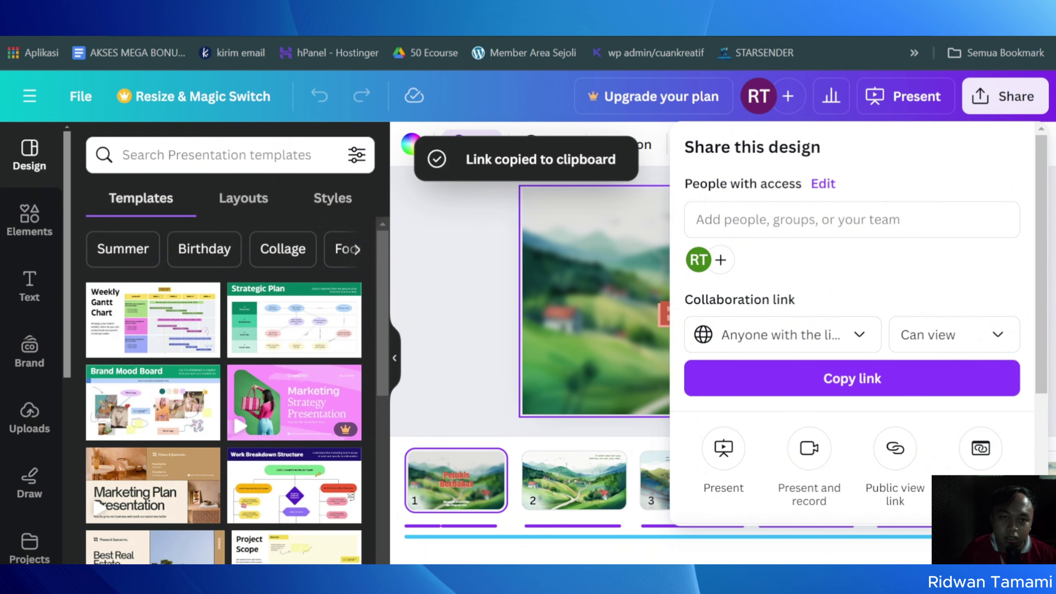
Open the Misteri Kejujuran template link from row 6 of the Canvatoon document and examine its shared template page.
key(ctrl+Tab)
click(574, 239)
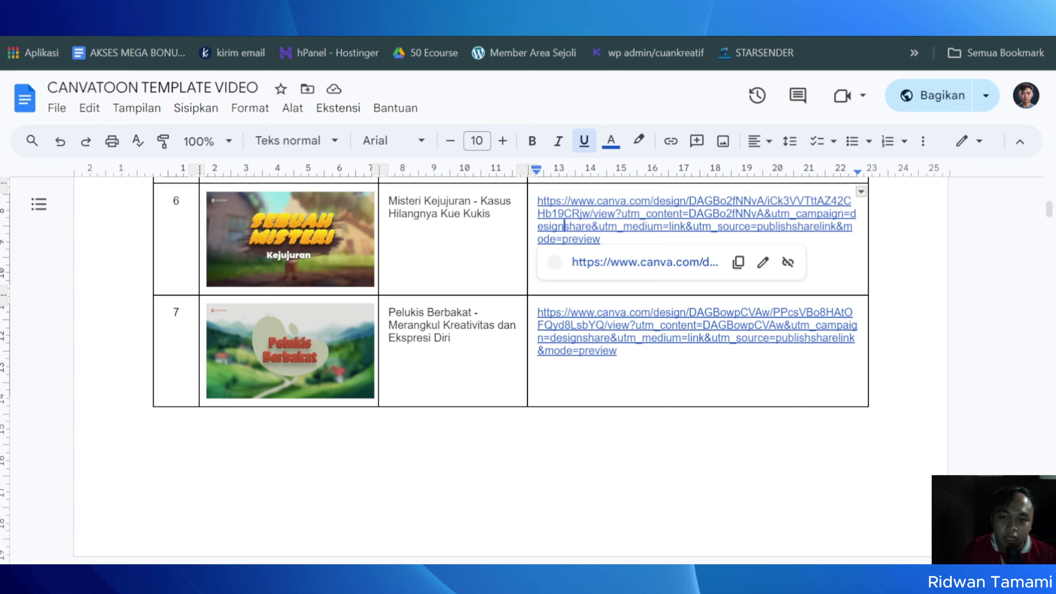
click(606, 266)
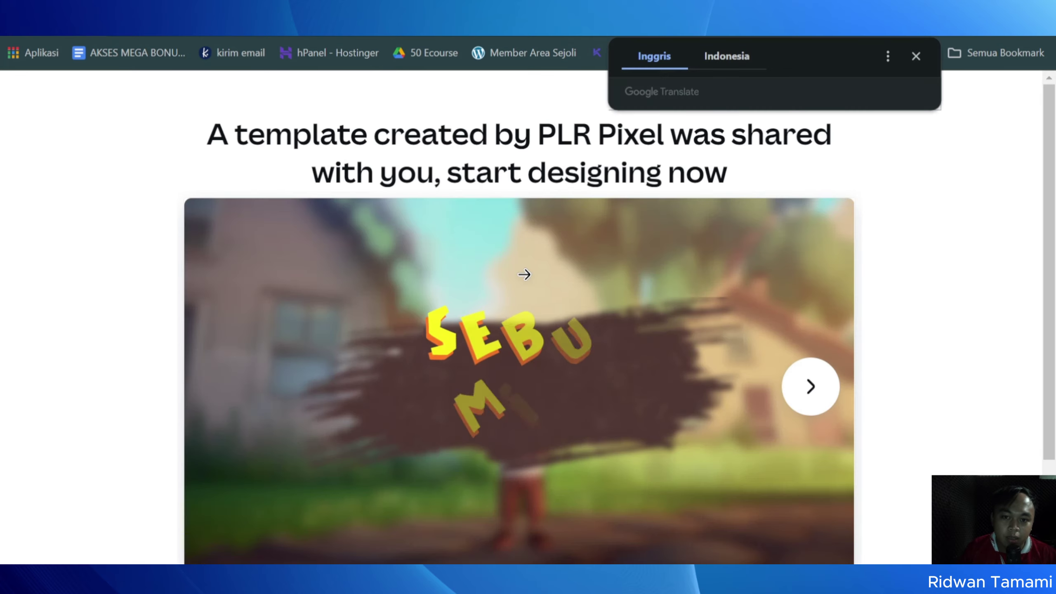
scroll(657, 296, down, 4)
scroll(657, 295, up, 4)
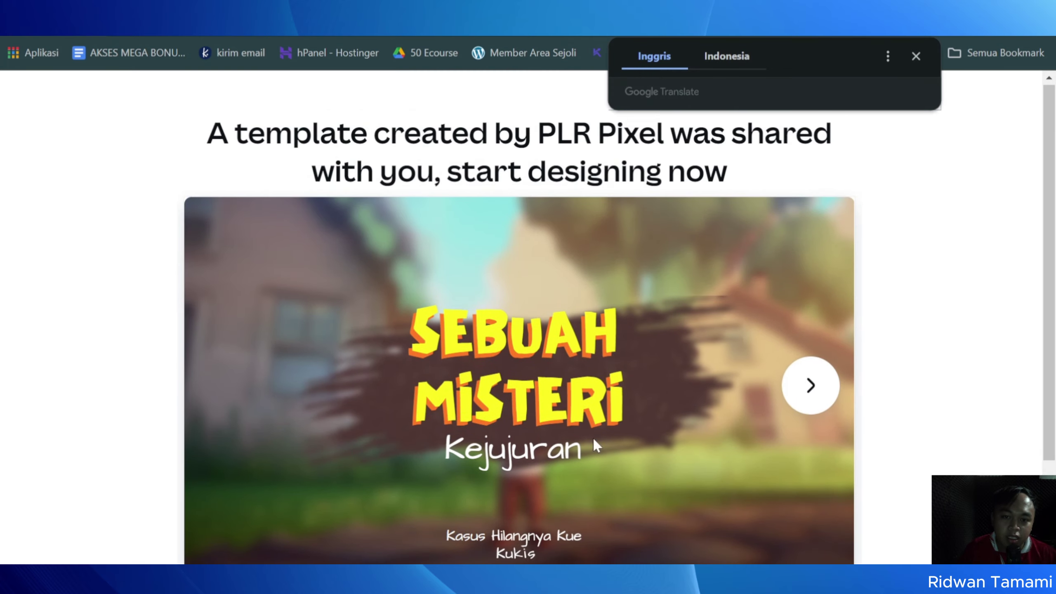
scroll(543, 417, down, 4)
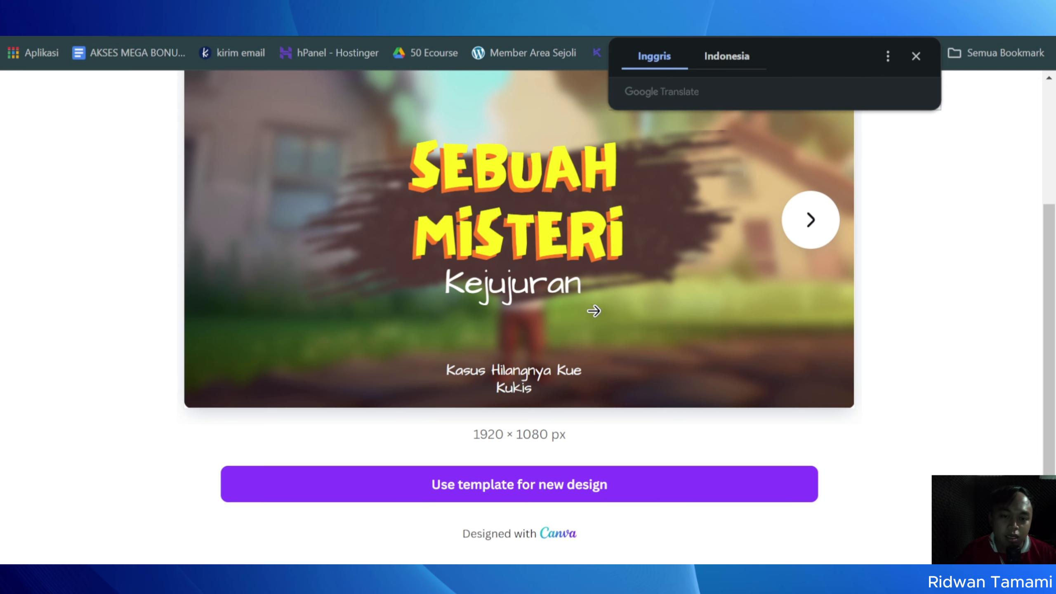
scroll(603, 311, up, 4)
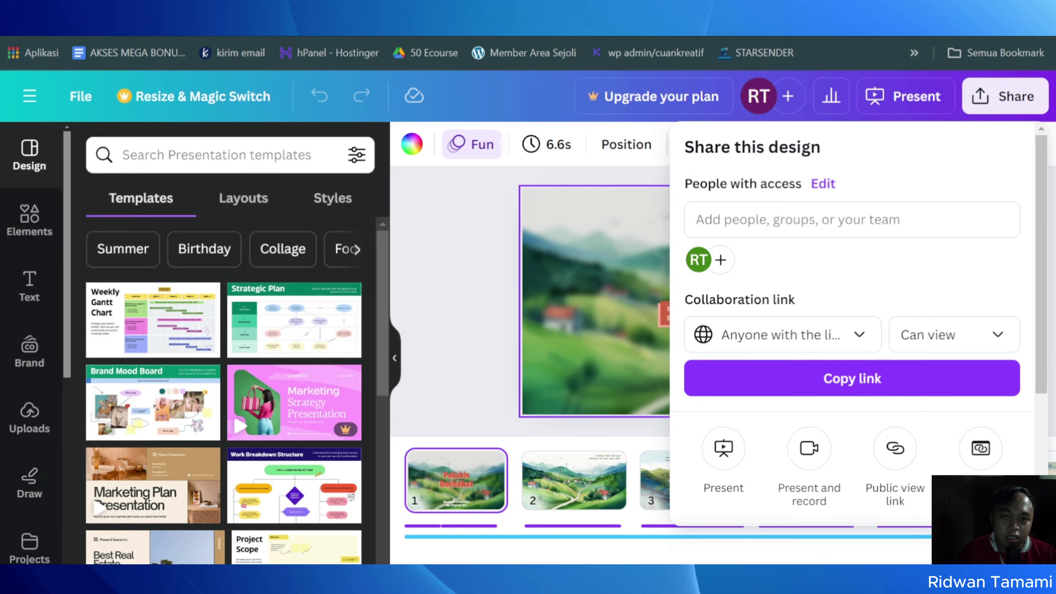
Copy the Pelukis Berbakat design's collaboration link again and create a blank document in Google Docs.
click(837, 377)
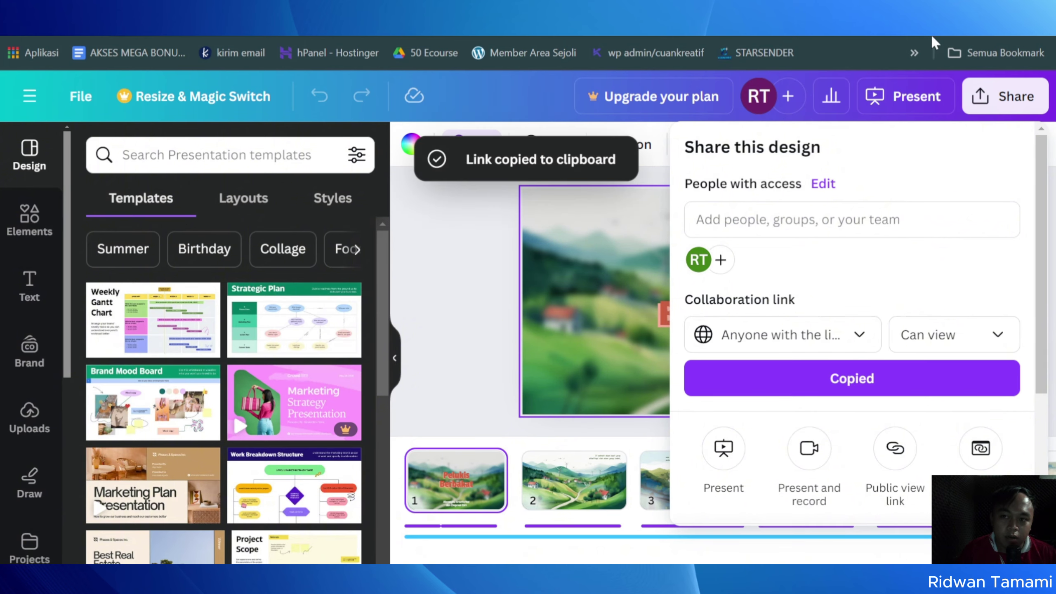
key(ctrl+t)
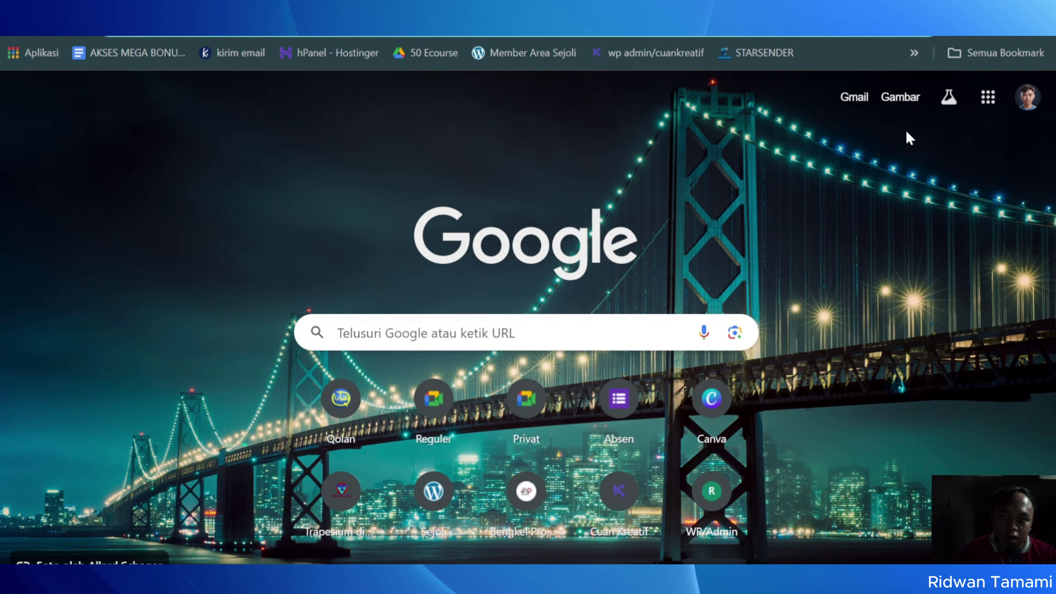
click(989, 97)
scroll(902, 346, down, 3)
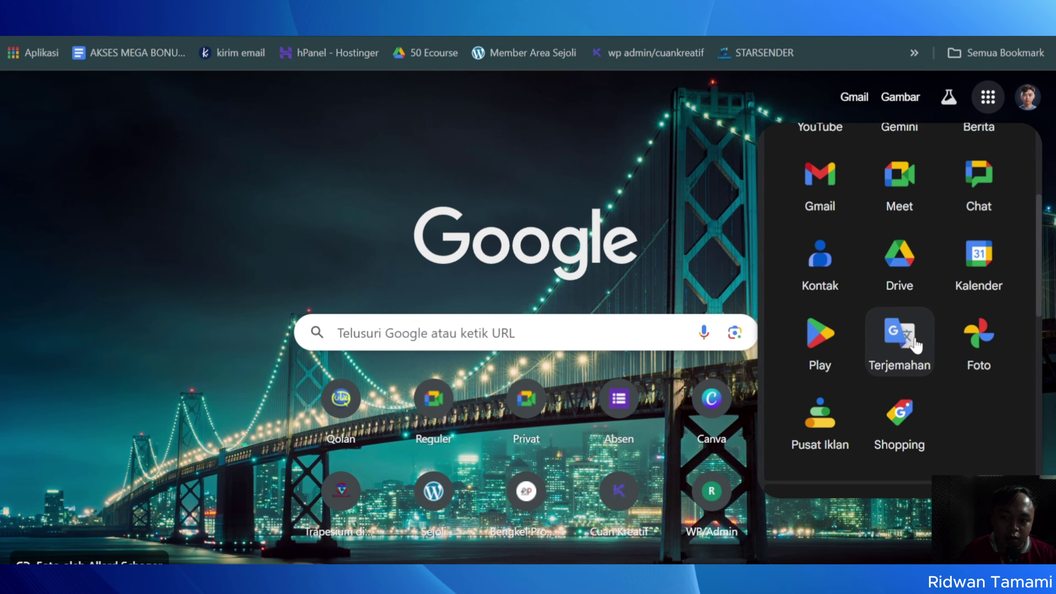
scroll(915, 346, down, 3)
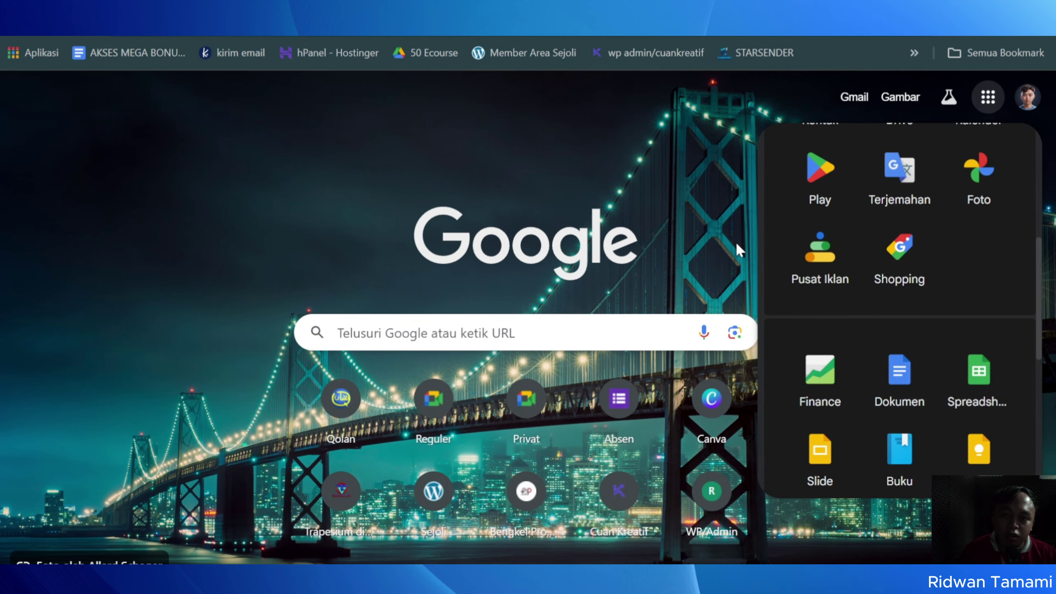
click(900, 372)
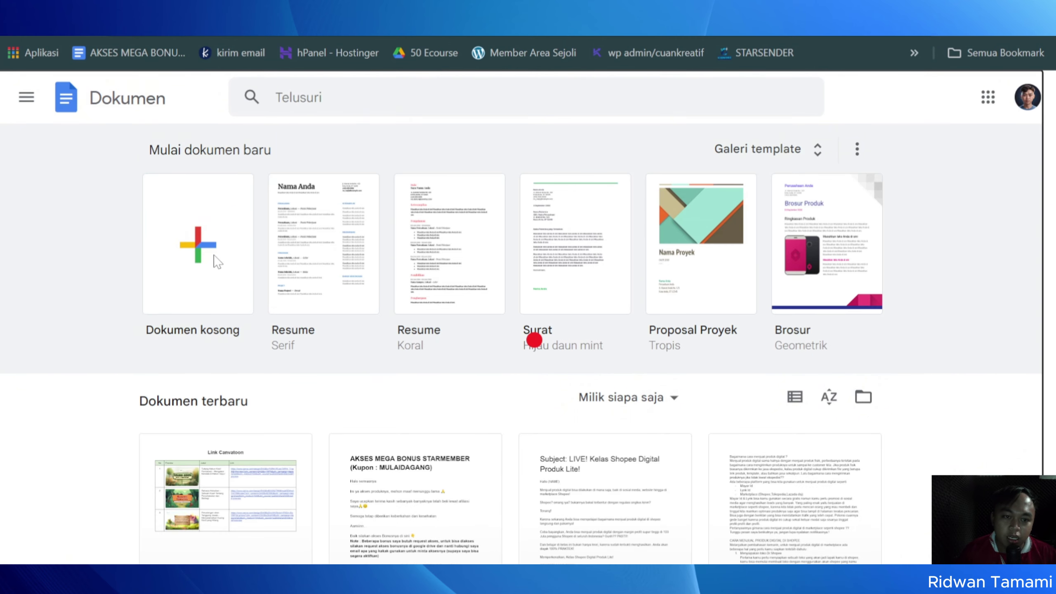
click(217, 260)
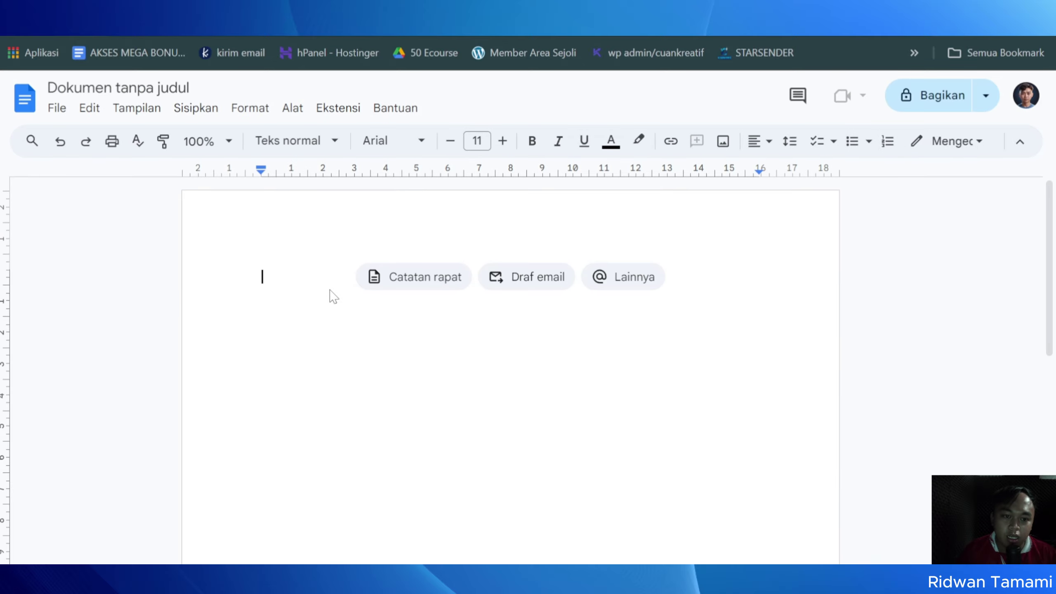
Write the heading MOTION KID and a TEMPLATE label with a colon on the line below, and paste the copied Canva link after it.
key(Caps_Lock)
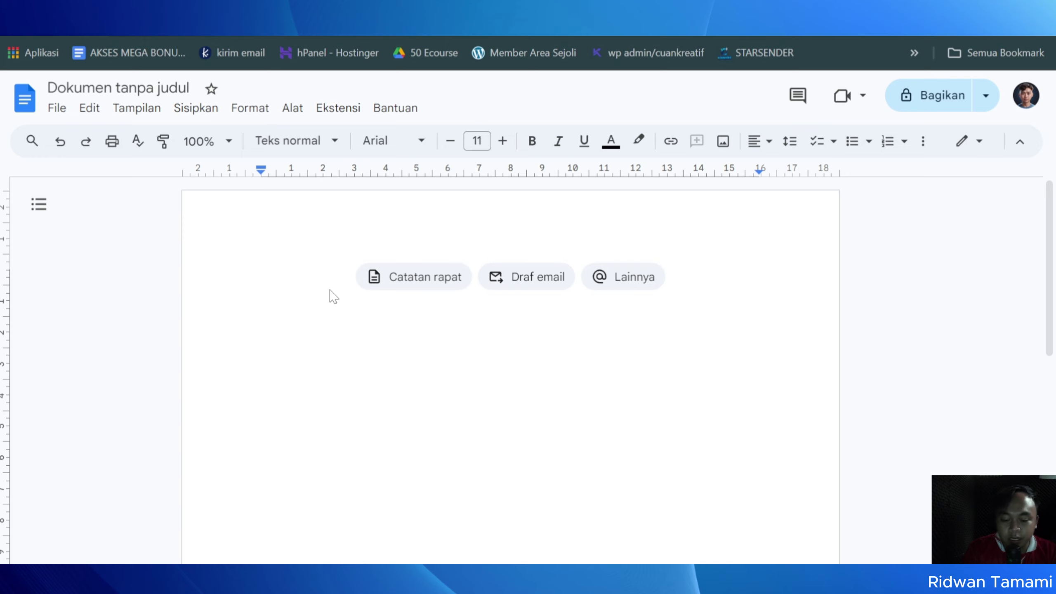
text(MOTION KI)
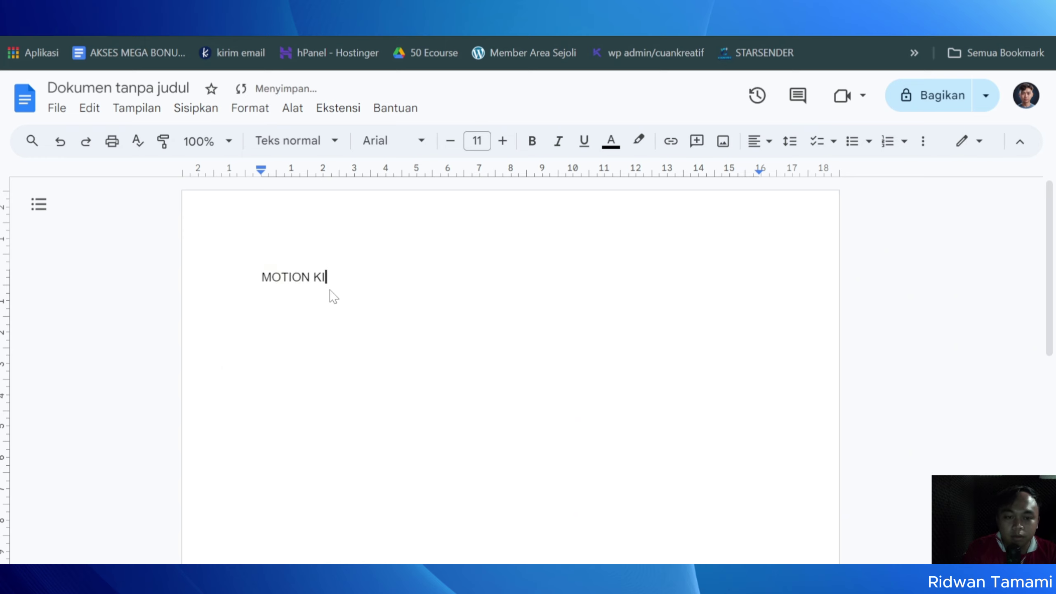
text(D')
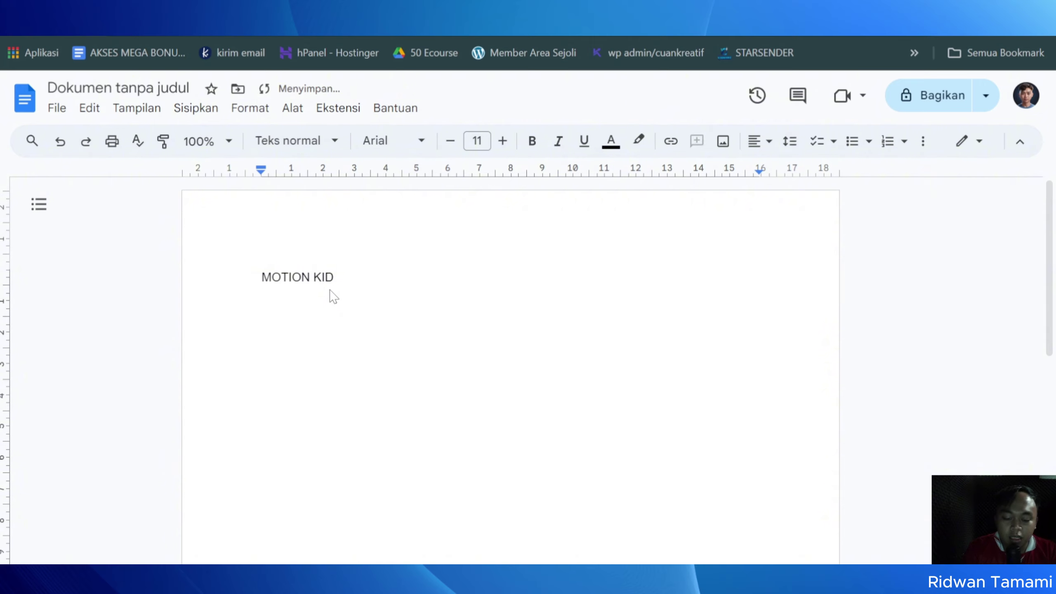
key(Return)
text(TEMPLA)
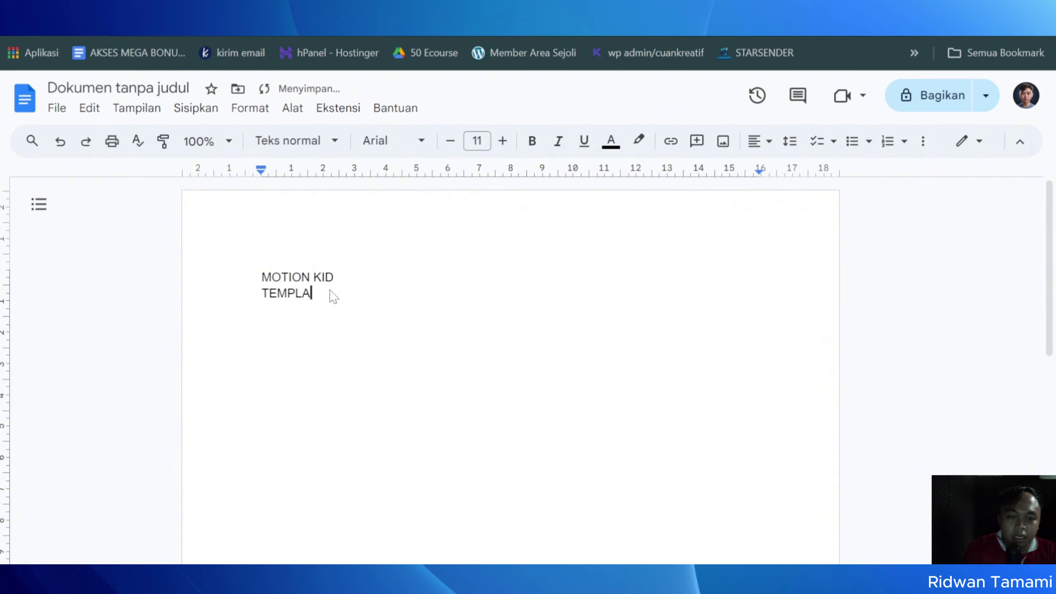
text(:)
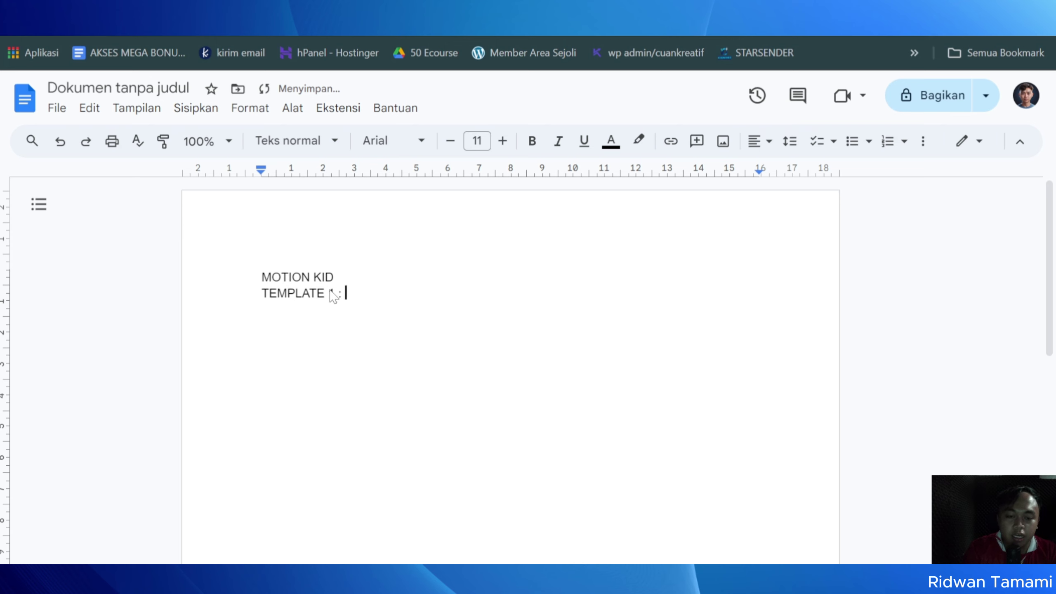
key(ctrl+v)
key(Return)
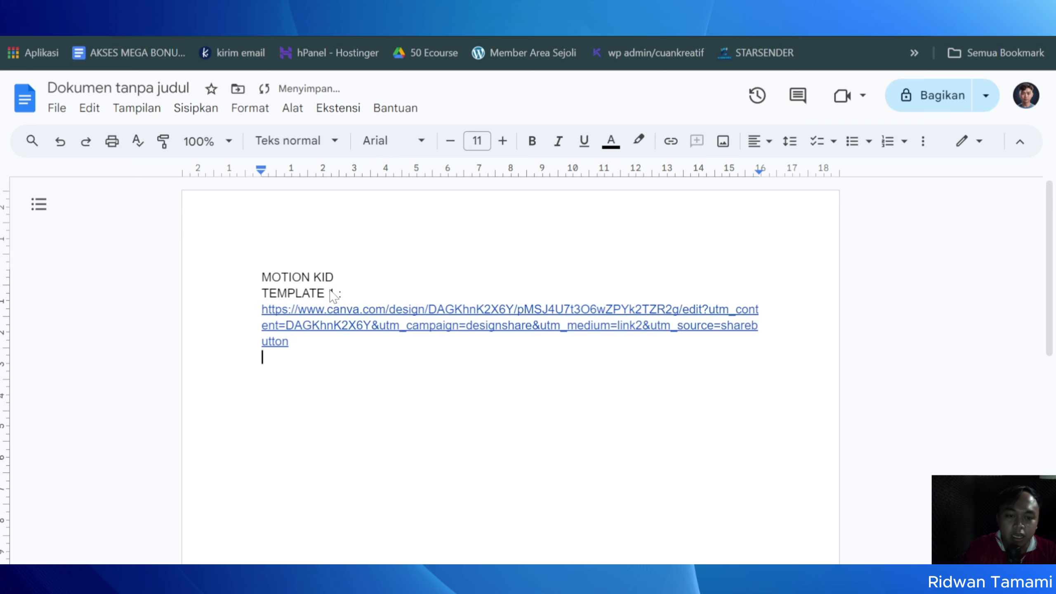
Add the label TEMPLATE 2 : on the line below the first pasted Canva link.
text(TEMPLAT)
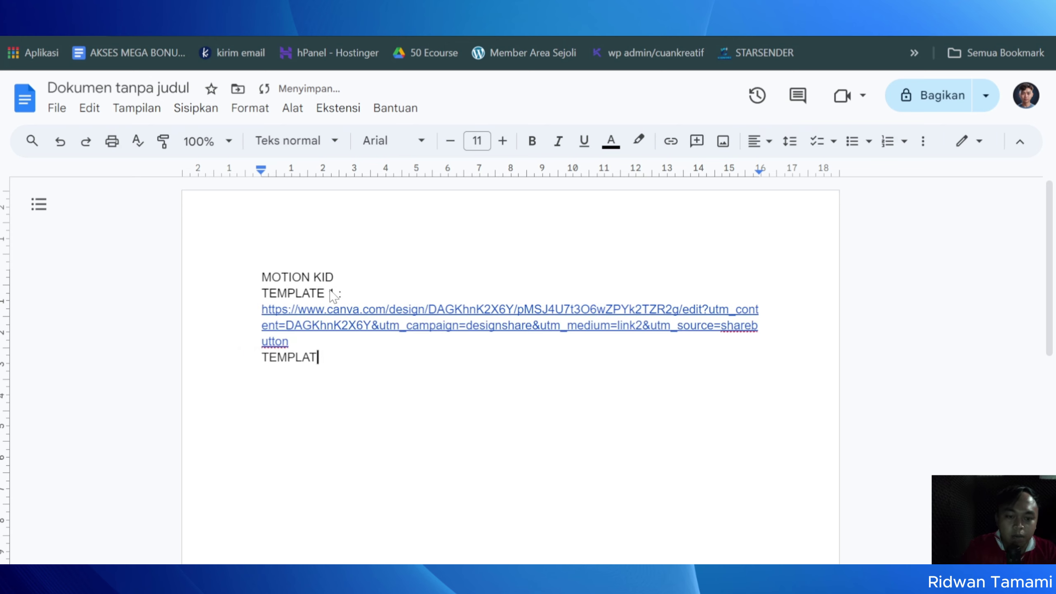
text(E 2 :)
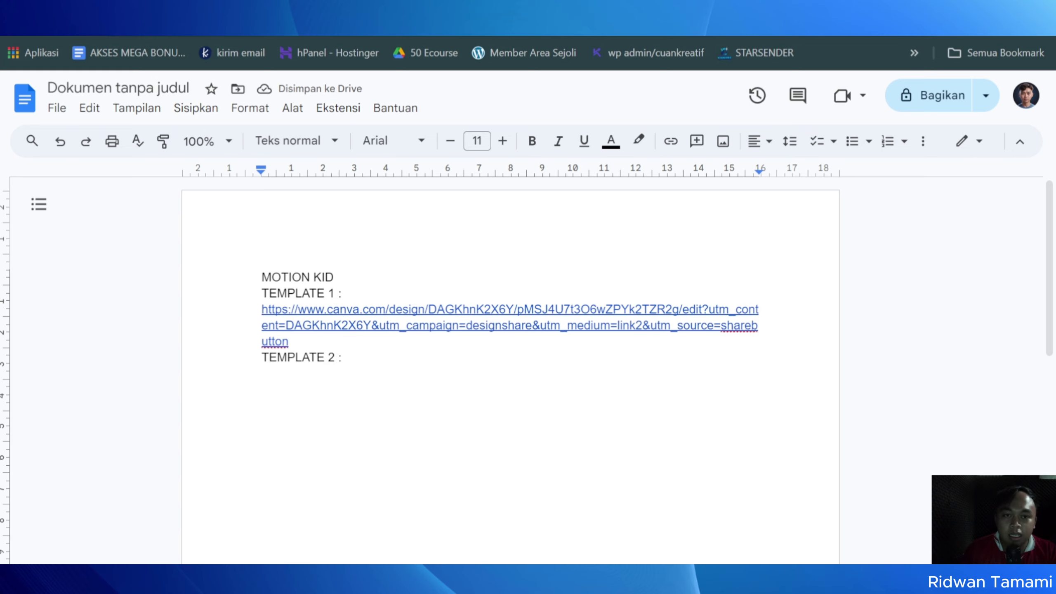
Review the previews, titles and Canva links listed in the CANVATOON TEMPLATE VIDEO document, from row 1 through row 45.
key(ctrl+Tab)
scroll(511, 375, up, 15)
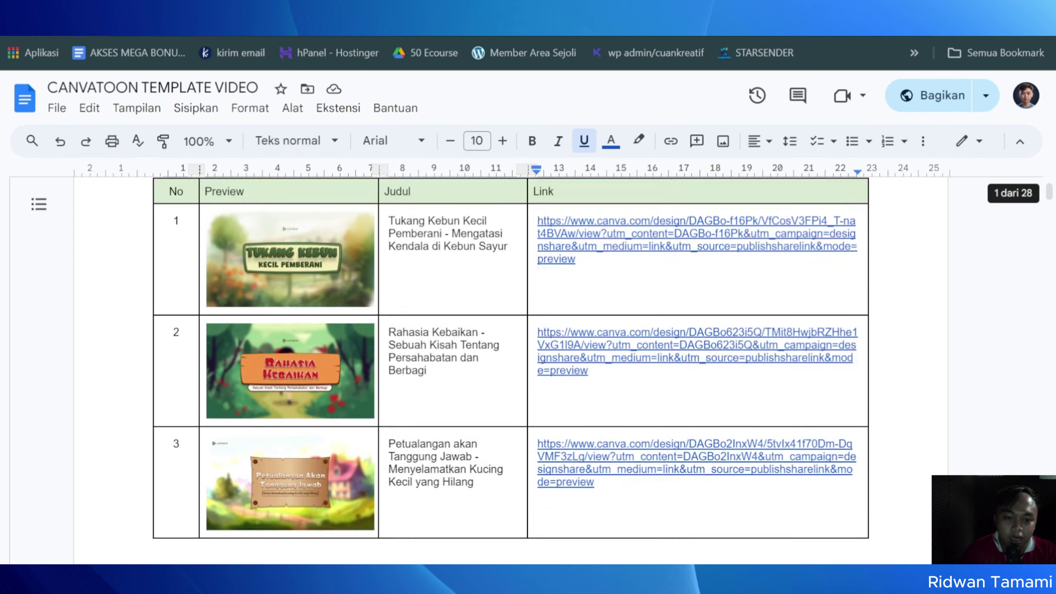
scroll(511, 370, down, 12)
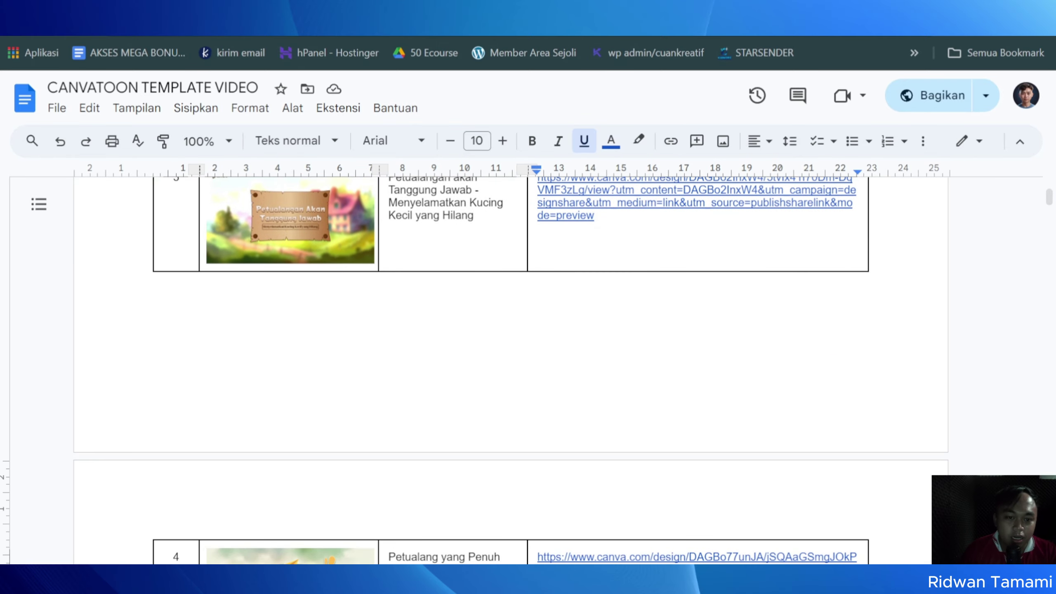
scroll(604, 242, down, 18)
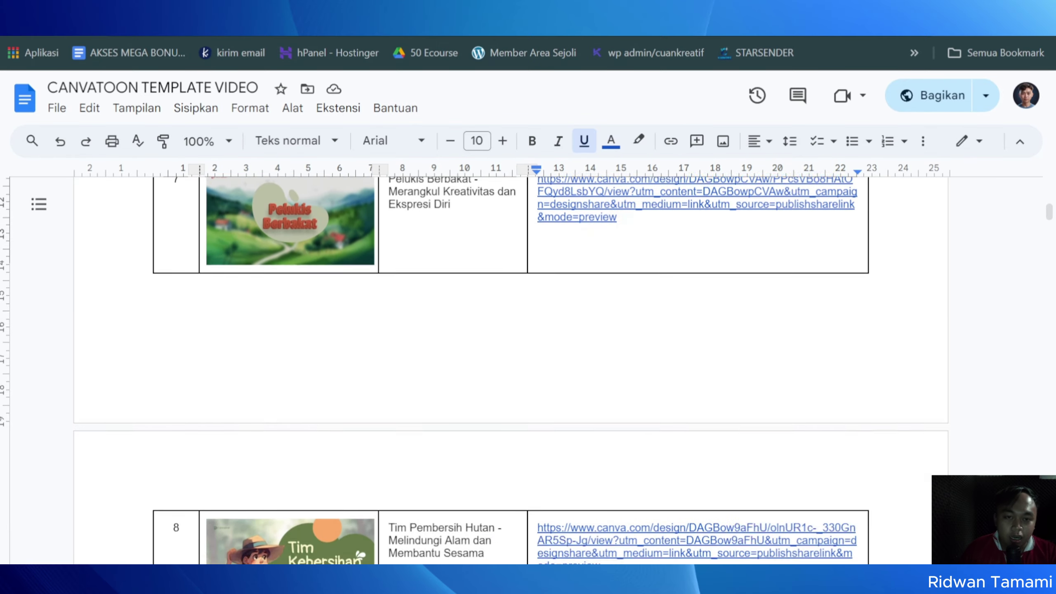
scroll(442, 296, down, 6)
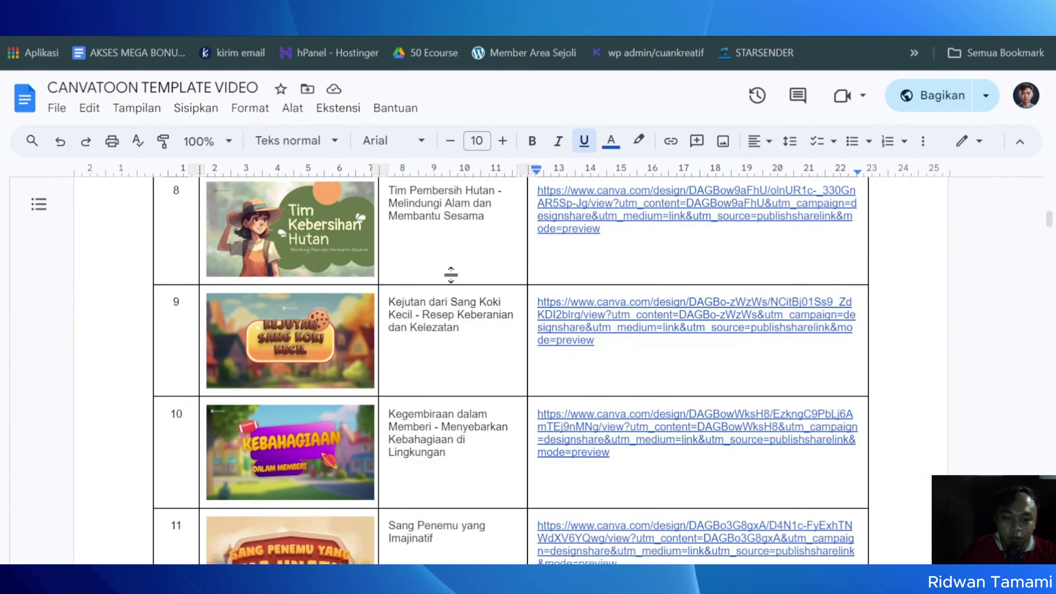
scroll(442, 295, down, 3)
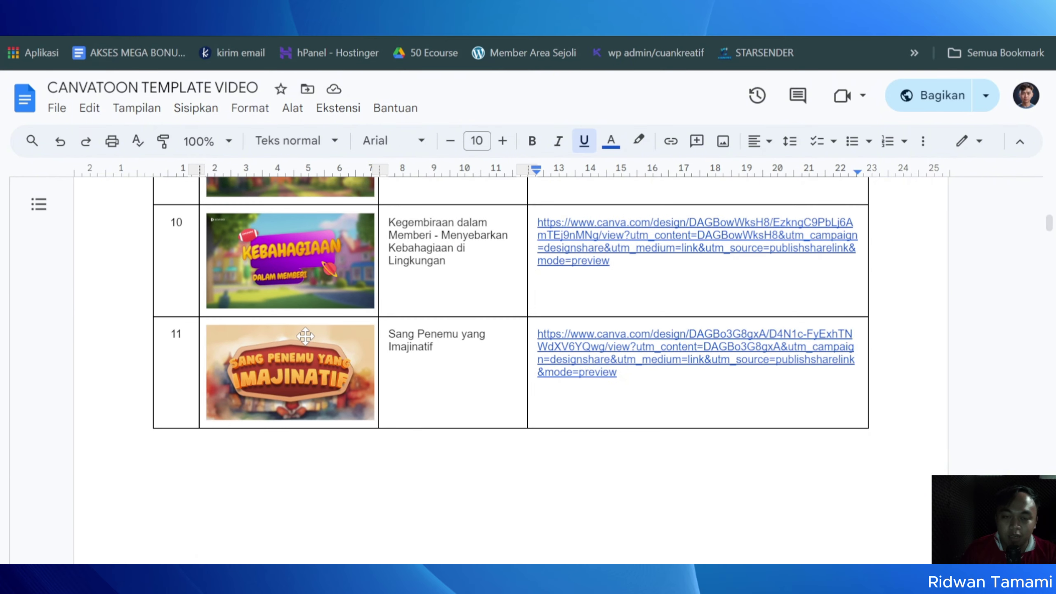
scroll(310, 331, down, 10)
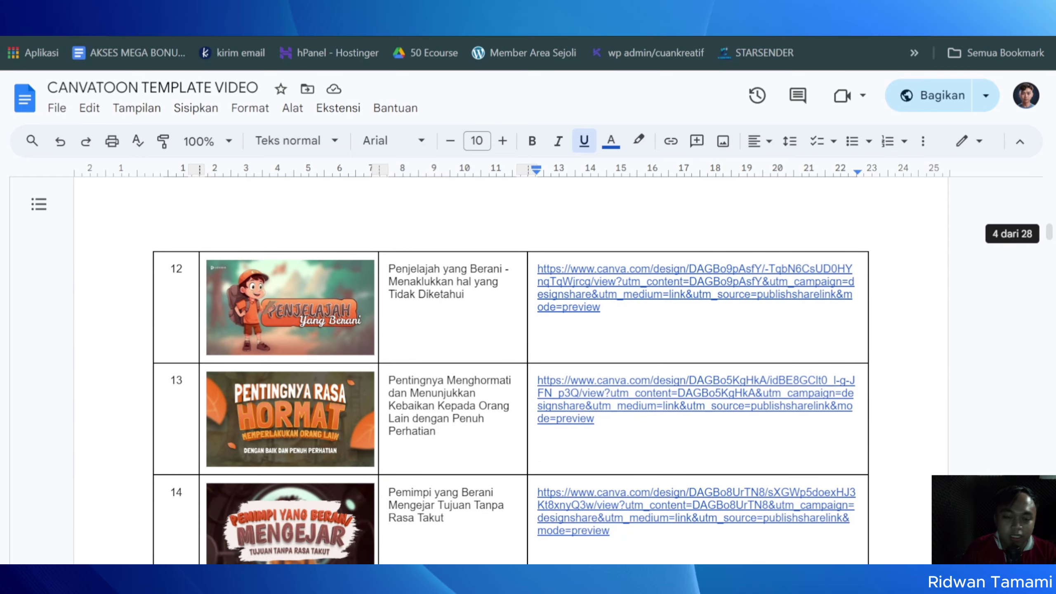
scroll(511, 370, down, 2)
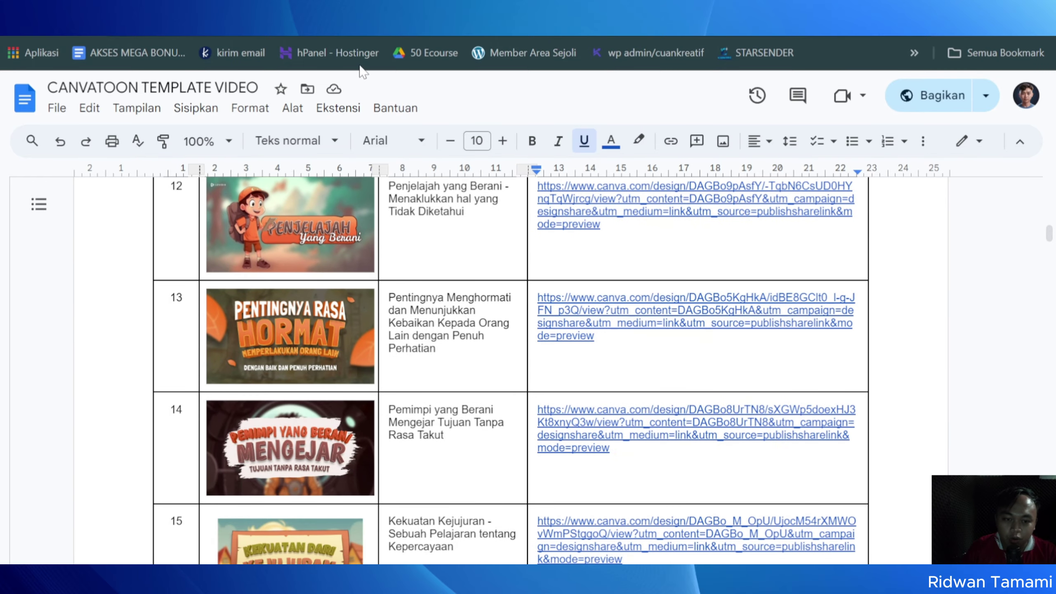
scroll(511, 371, down, 20)
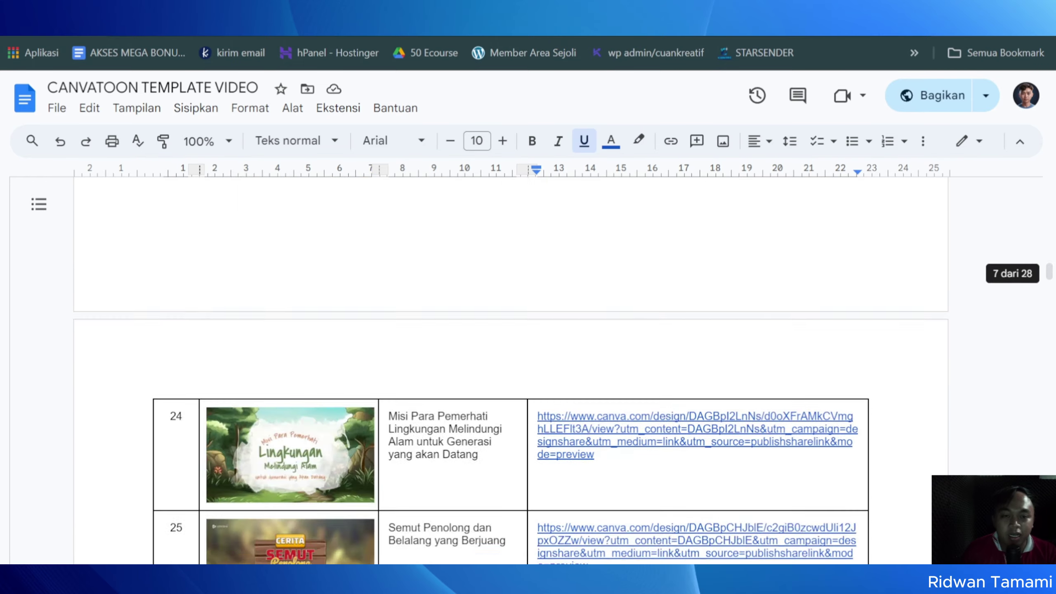
scroll(511, 370, down, 8)
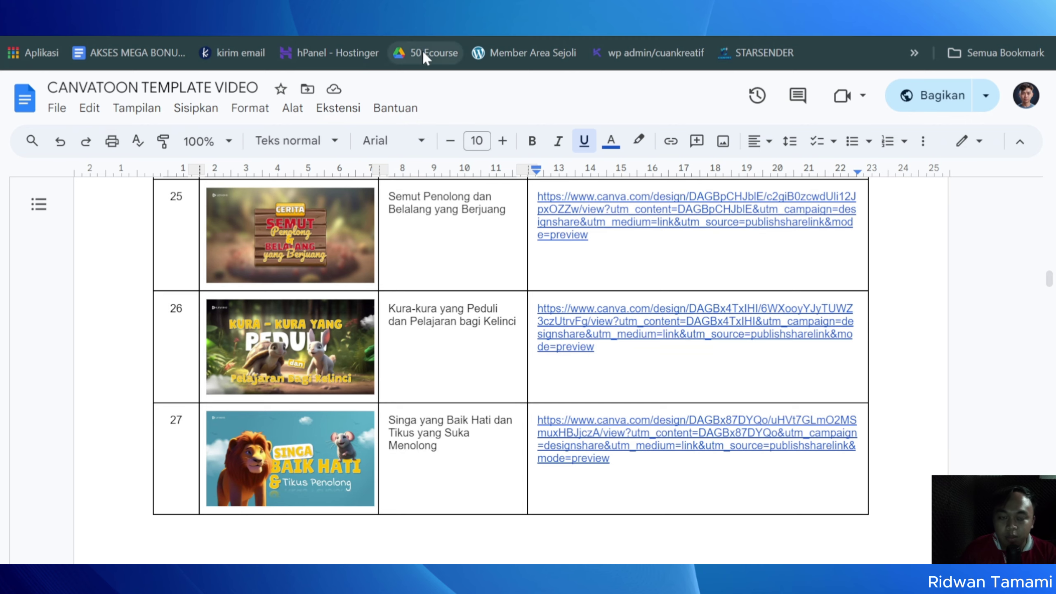
scroll(511, 370, down, 10)
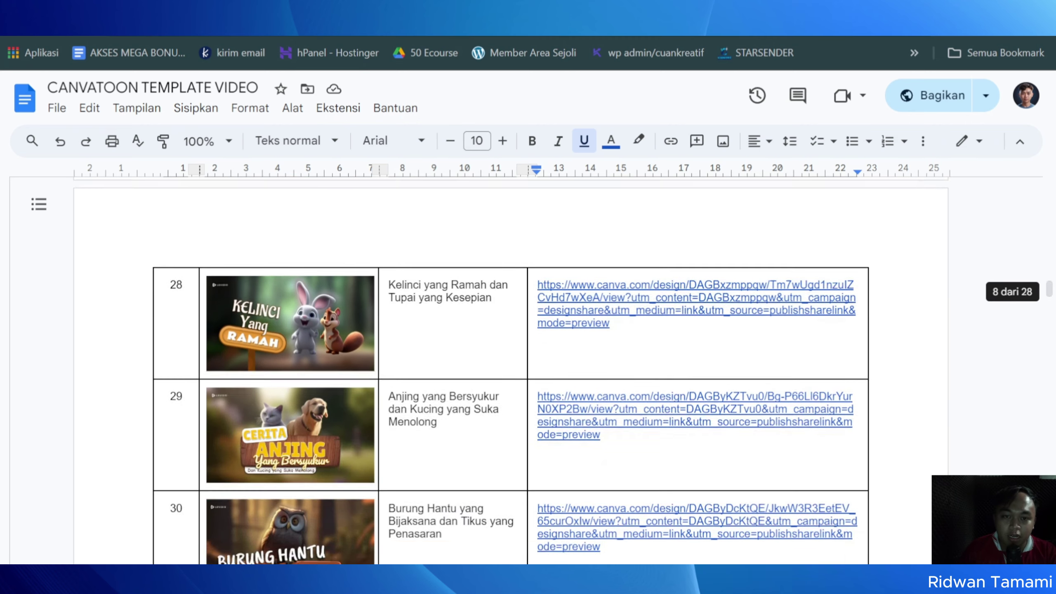
scroll(490, 283, down, 20)
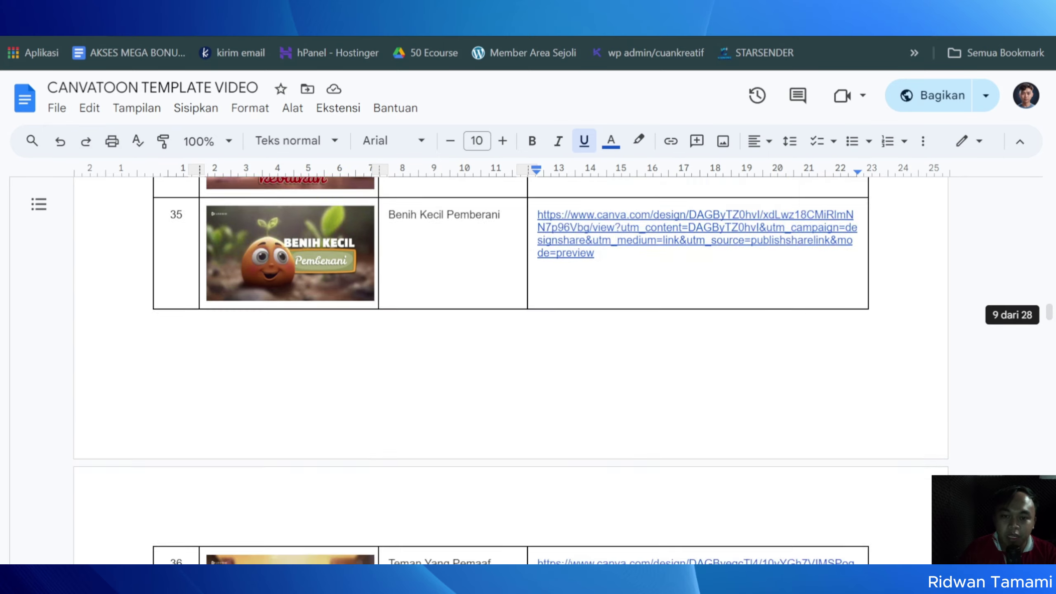
scroll(511, 370, down, 15)
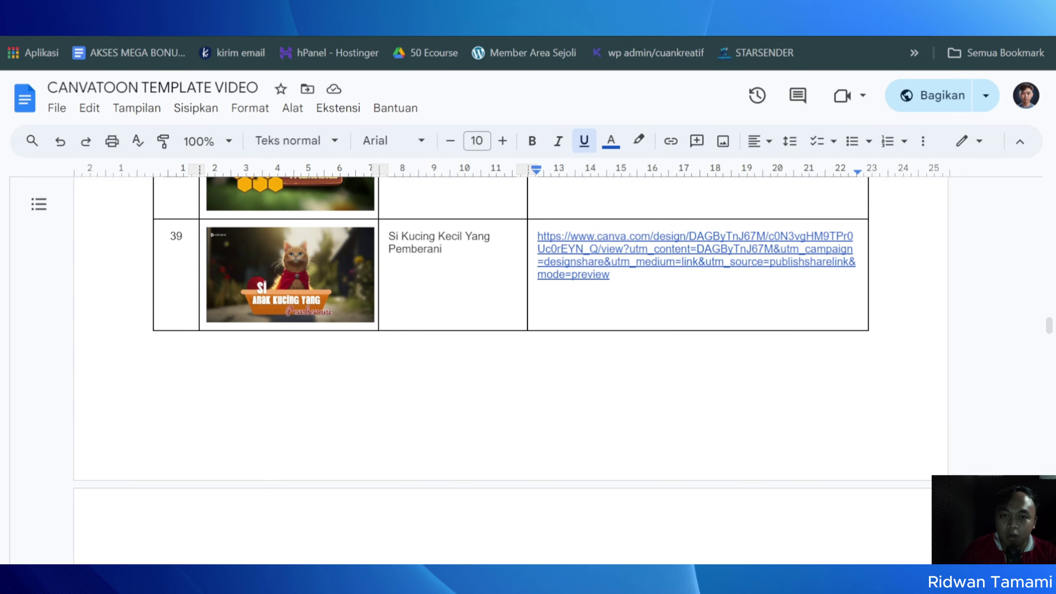
scroll(511, 370, down, 15)
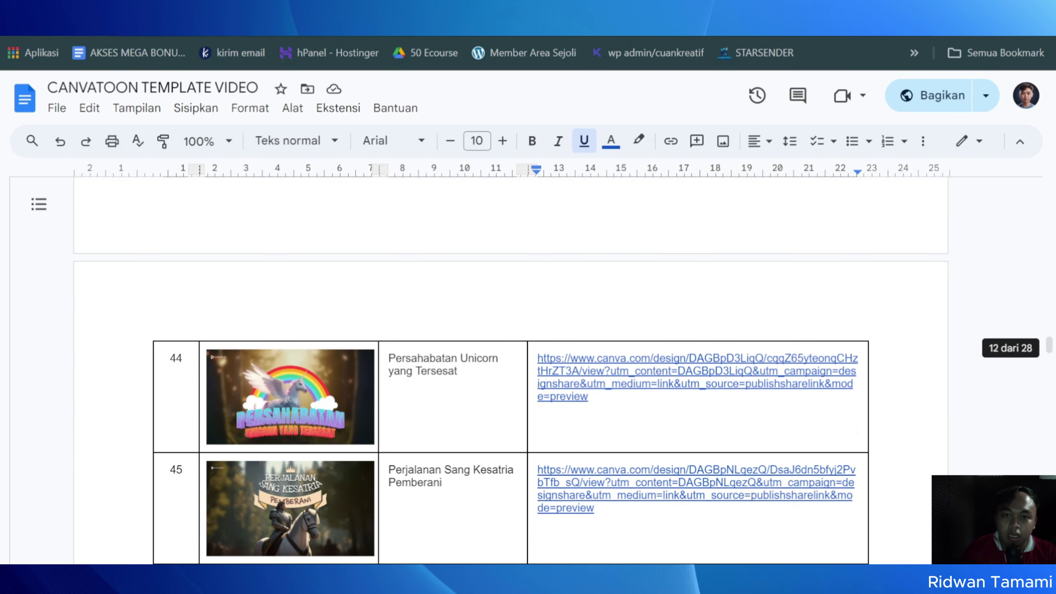
Switch to the Motion Kid sales page and examine it from its headline through the Private Label Rights license section.
click(519, 43)
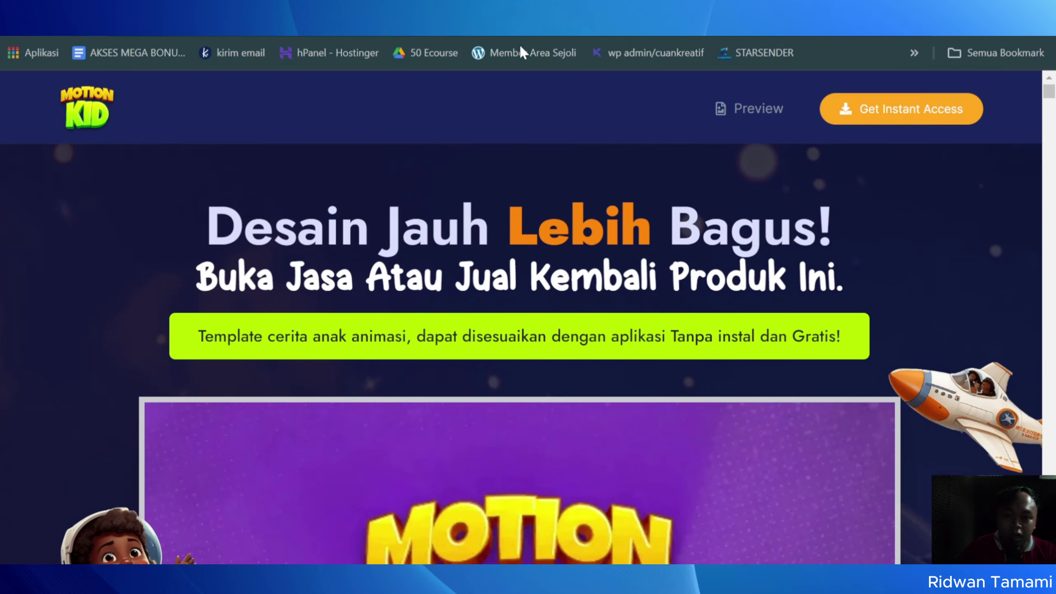
scroll(225, 227, down, 12)
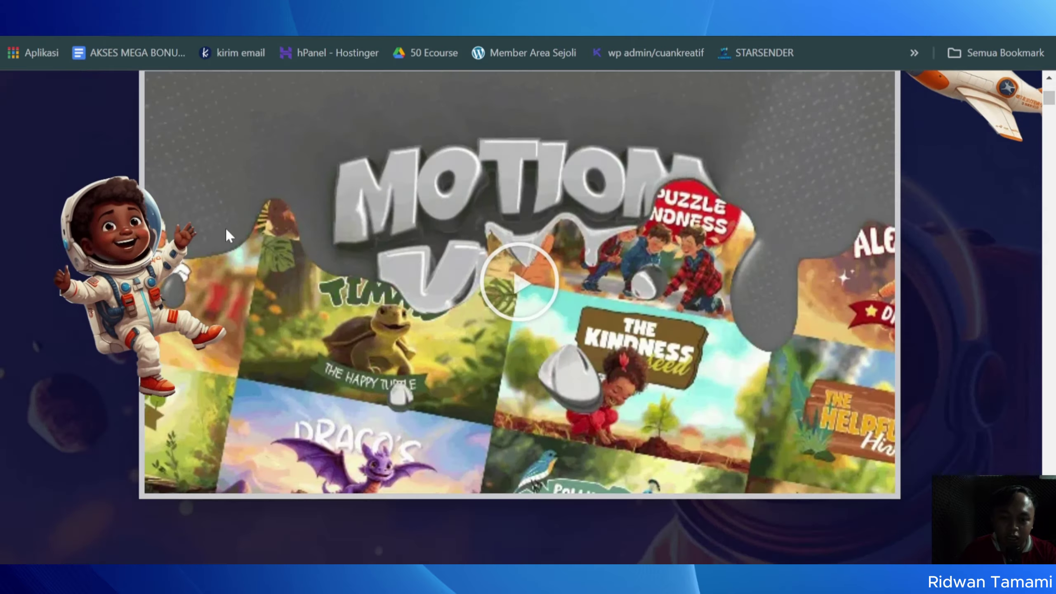
scroll(364, 307, down, 5)
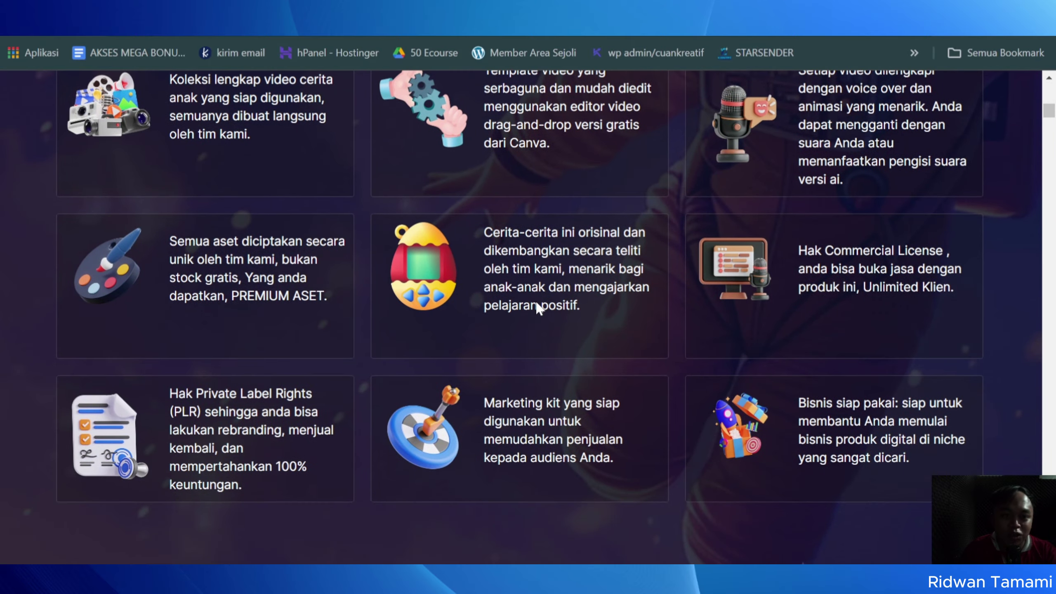
scroll(490, 325, down, 17)
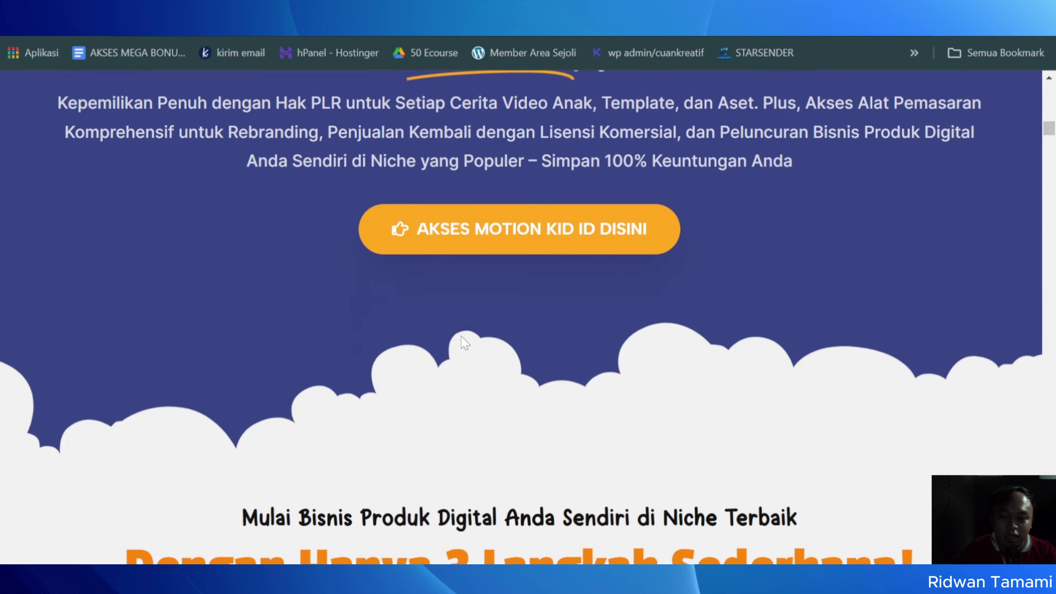
scroll(189, 179, up, 3)
scroll(349, 246, down, 6)
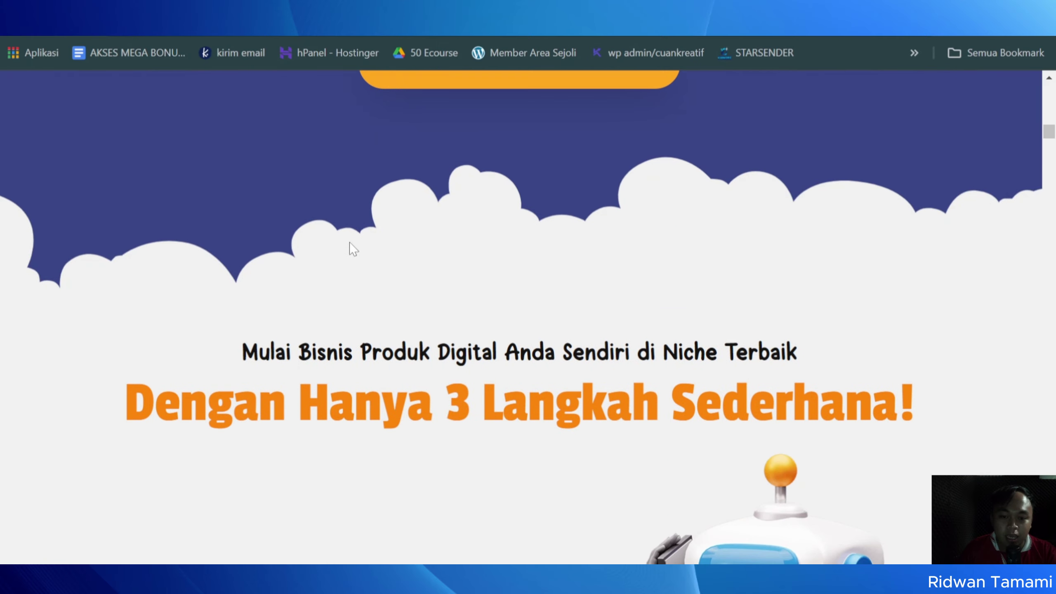
scroll(411, 262, up, 3)
scroll(406, 266, down, 6)
scroll(402, 278, down, 20)
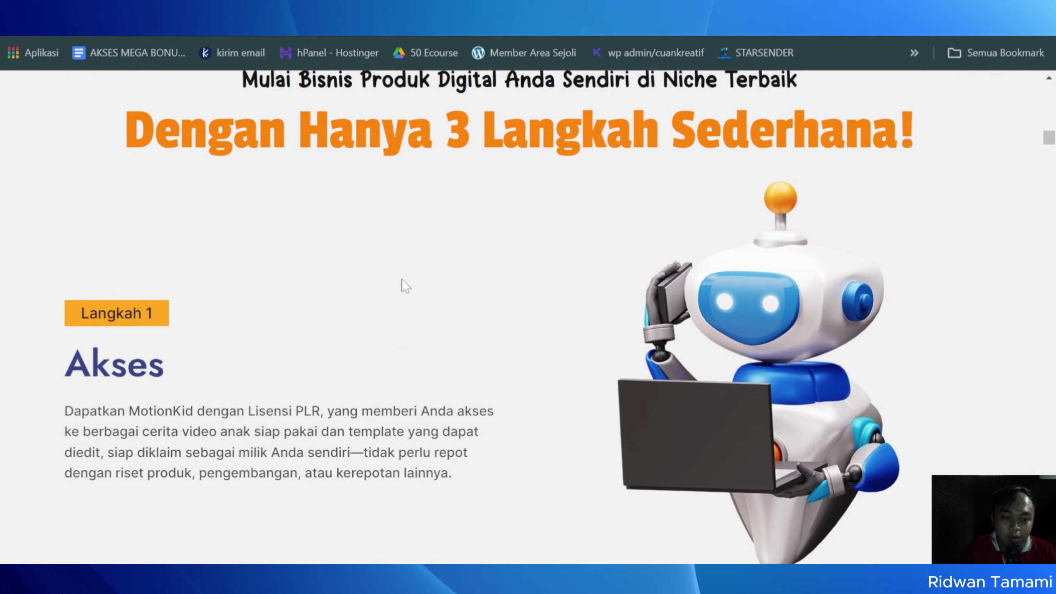
scroll(439, 294, down, 20)
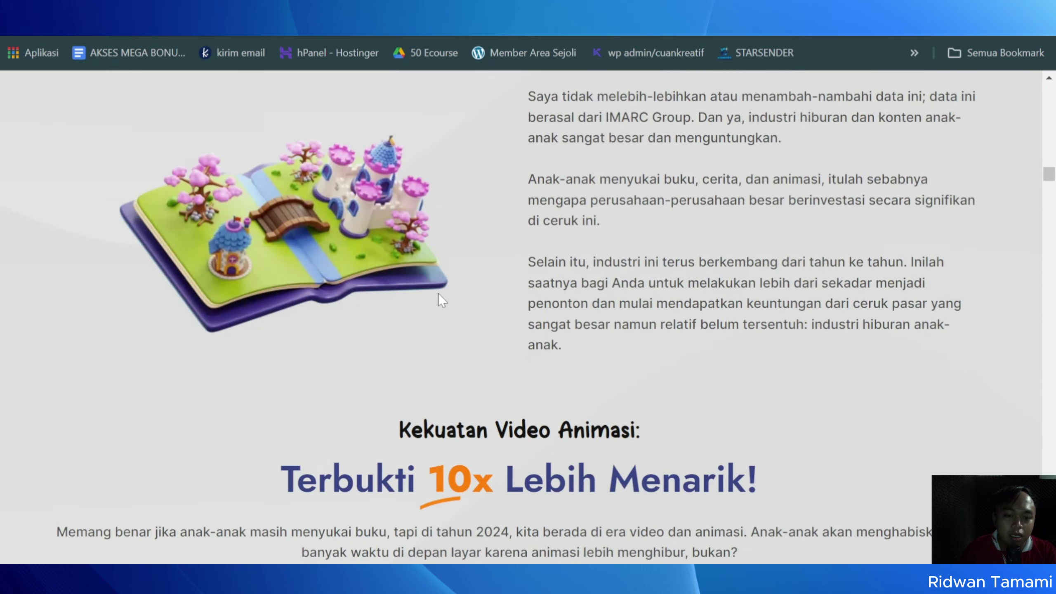
scroll(468, 308, down, 10)
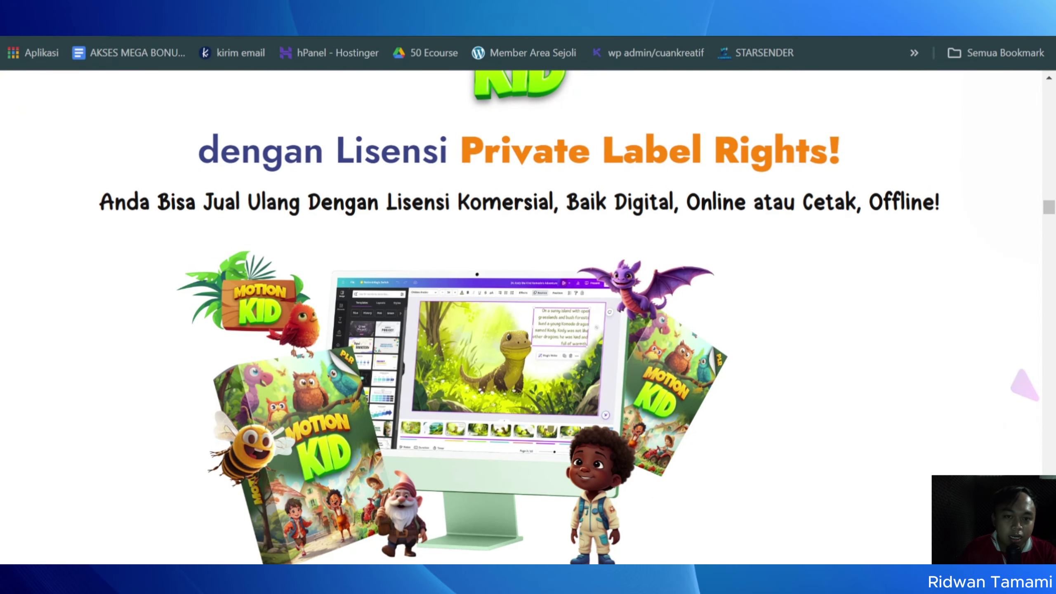
drag(457, 75, 805, 186)
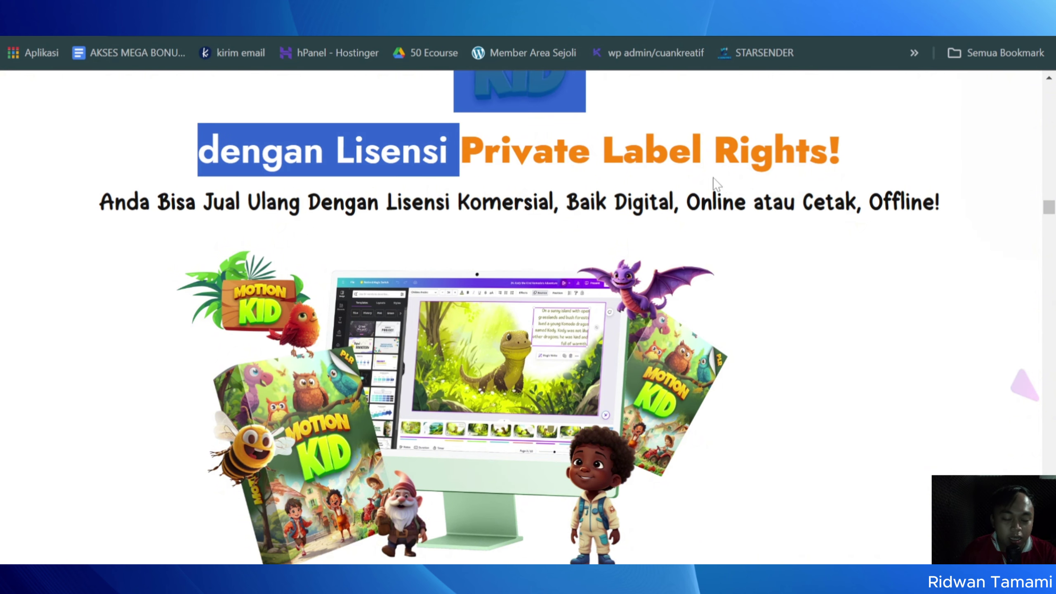
scroll(714, 183, down, 10)
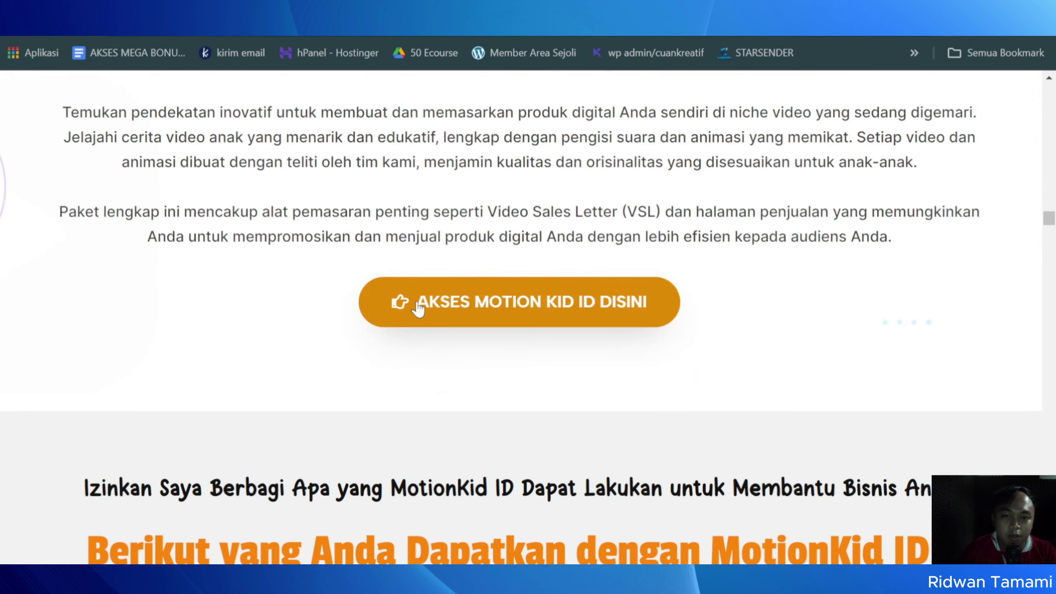
Examine the Motion Kid sales page's section on what buyers get, from Lisensi PLR Bersertifikat to Cerita Unik.
scroll(484, 341, down, 15)
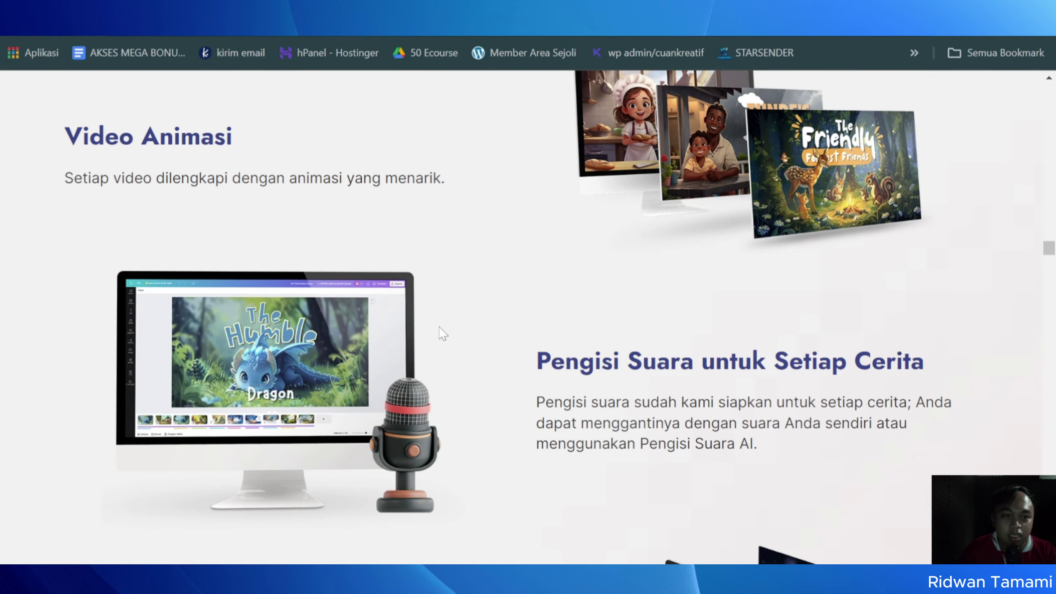
scroll(630, 286, up, 5)
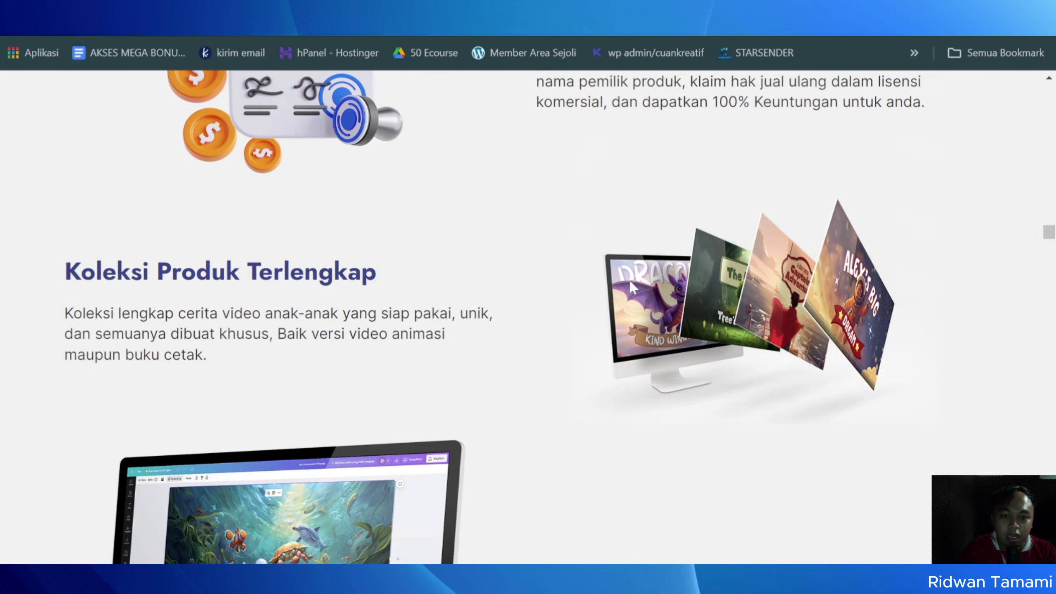
scroll(424, 250, up, 5)
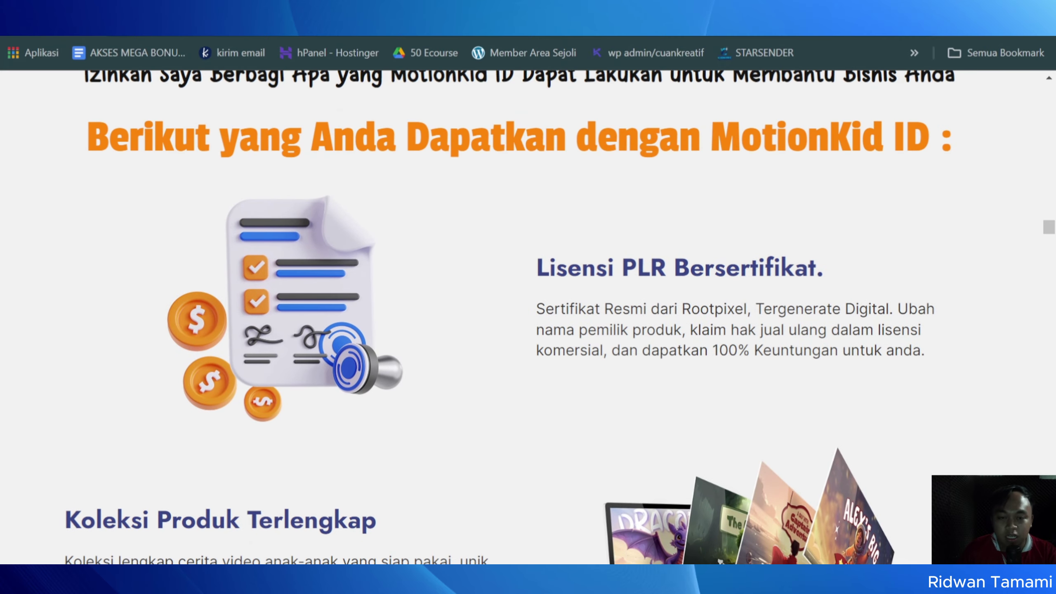
scroll(680, 297, down, 6)
scroll(505, 335, down, 6)
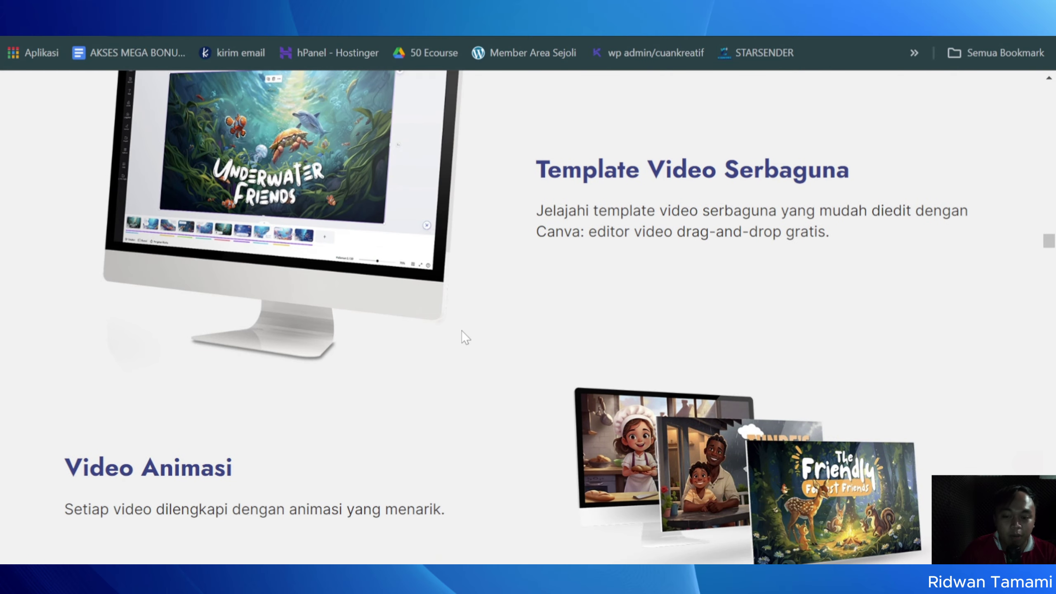
scroll(492, 268, down, 13)
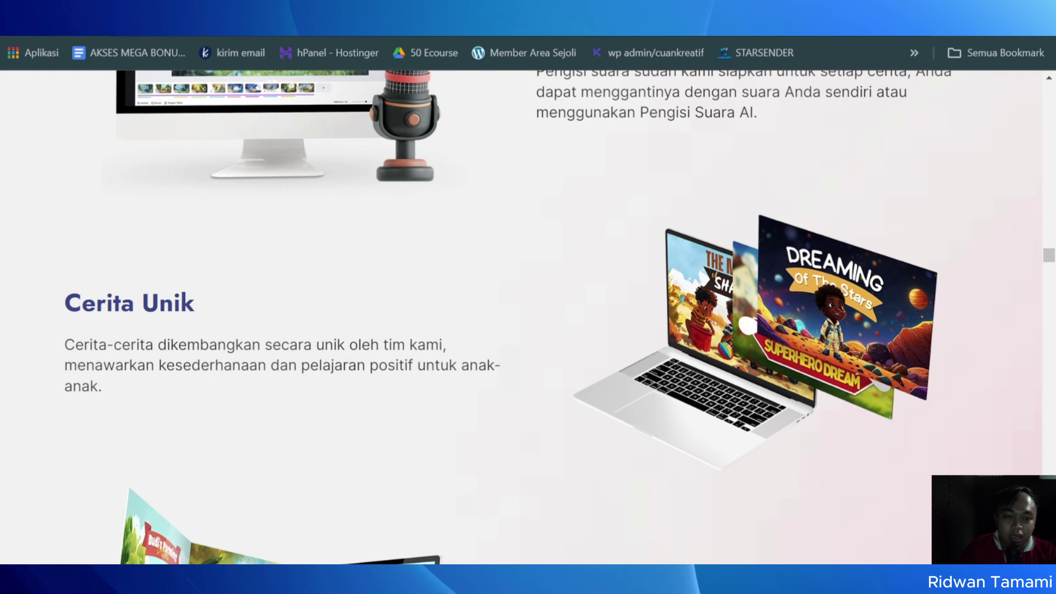
scroll(588, 372, down, 5)
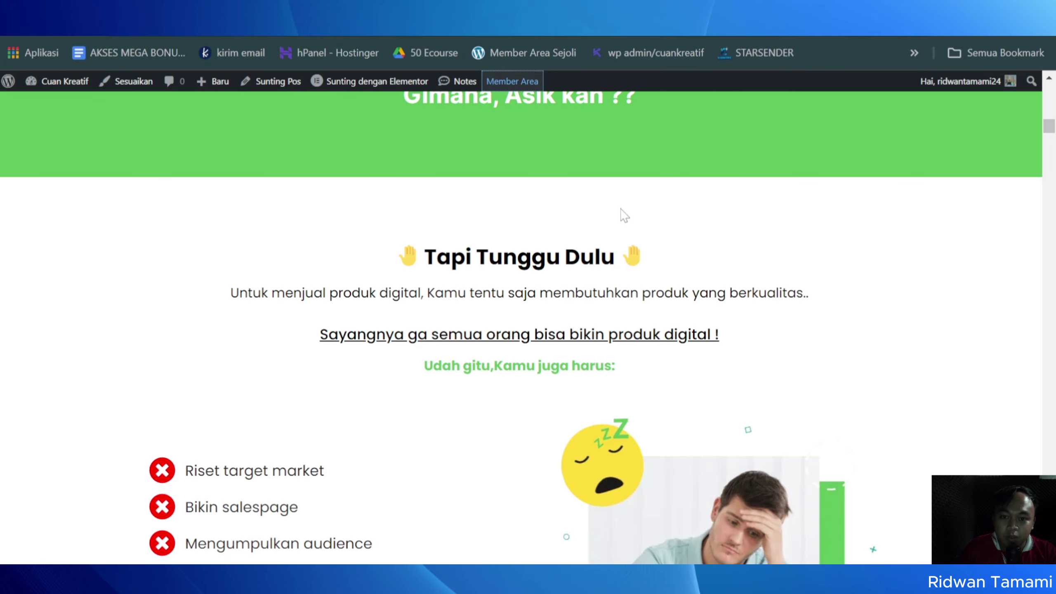
Examine the opening sections of the LEMBAR ANAK CERDAS sales page, including its headline and resale license offer.
scroll(607, 258, down, 4)
scroll(567, 364, up, 12)
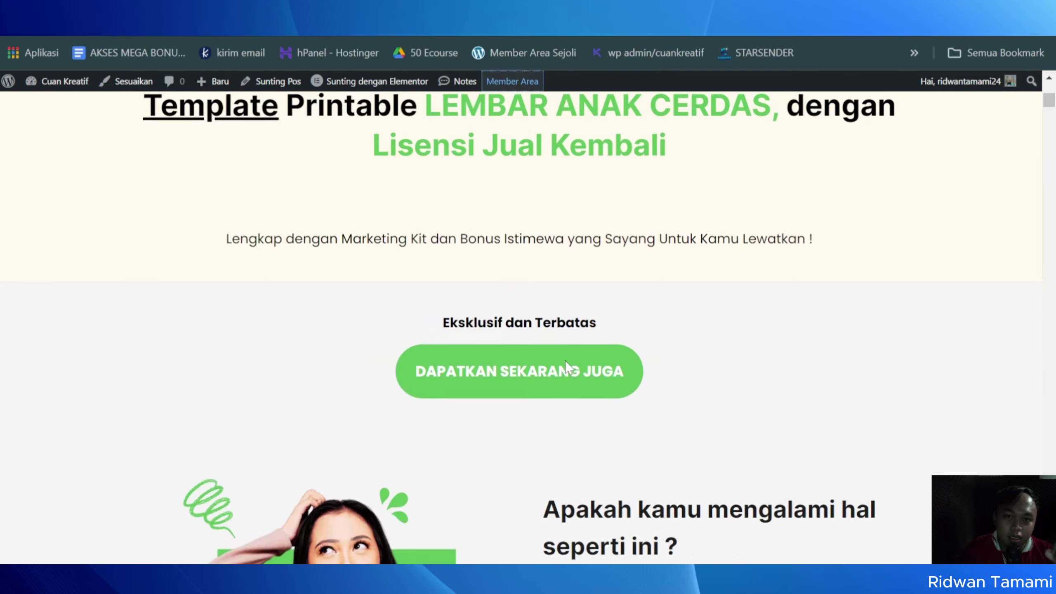
scroll(564, 359, up, 8)
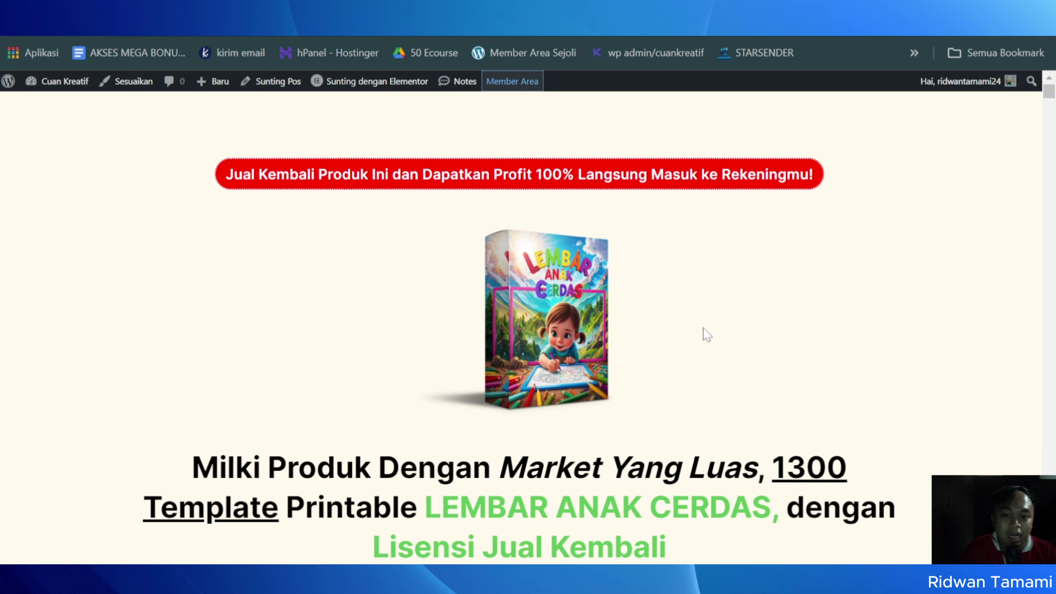
scroll(466, 371, down, 5)
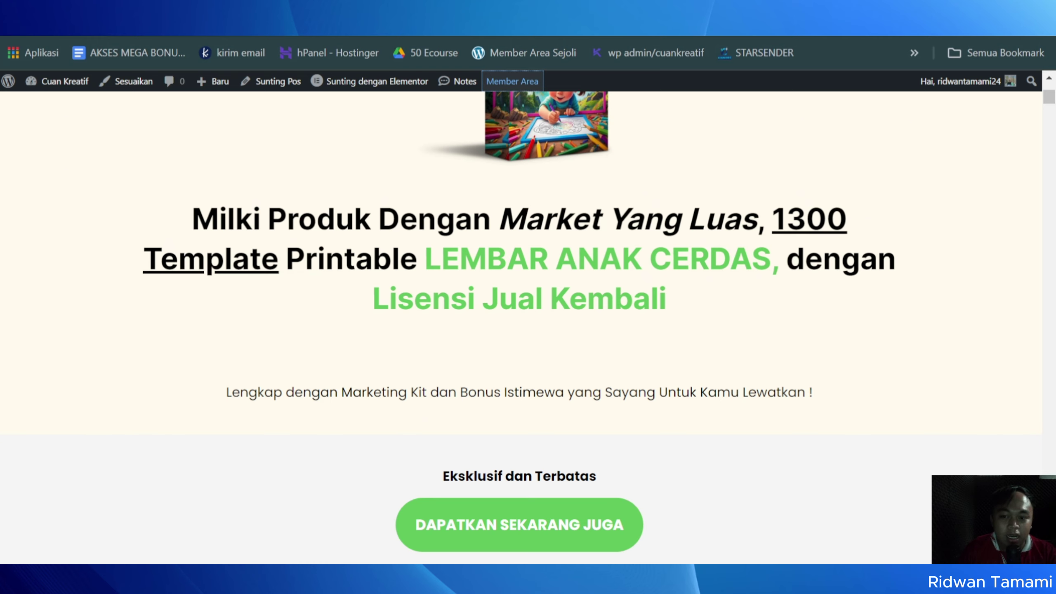
scroll(650, 356, down, 2)
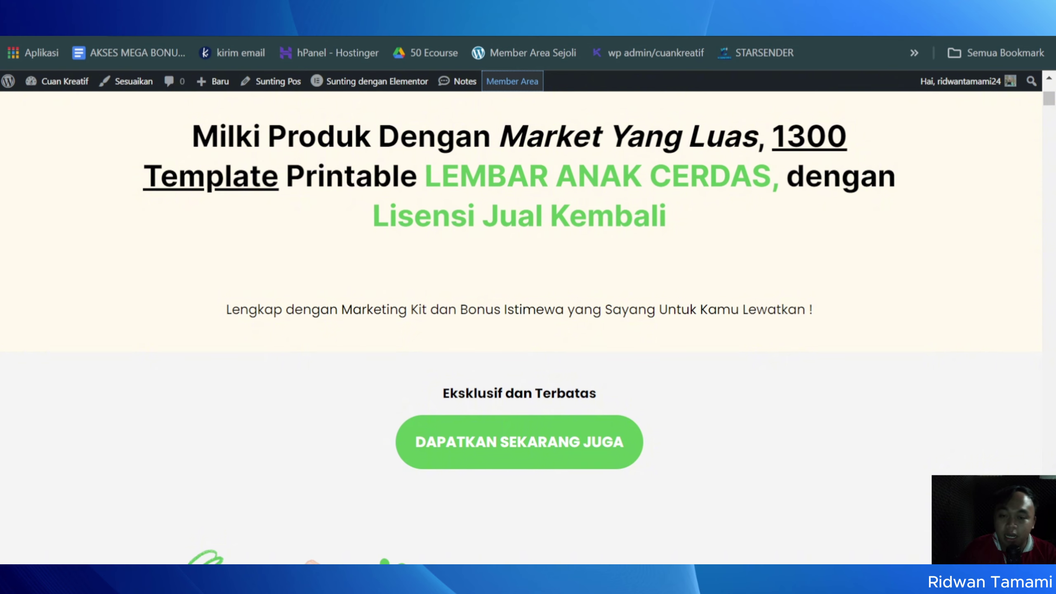
Examine the LEMBAR ANAK CERDAS sales page from its digital product benefits through the printable previews and the three bonus packages.
scroll(498, 247, down, 20)
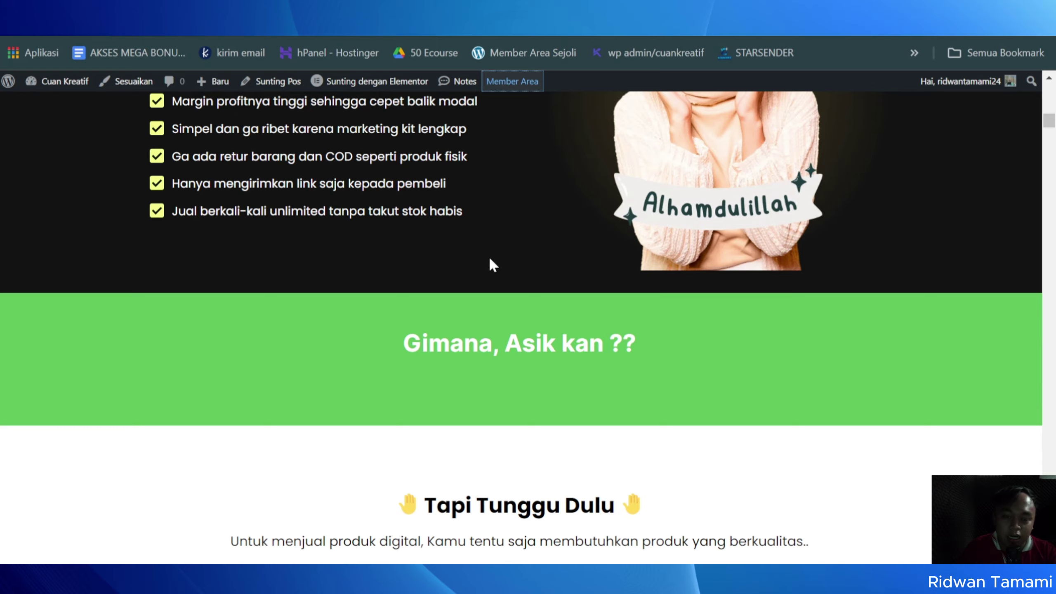
scroll(490, 264, down, 7)
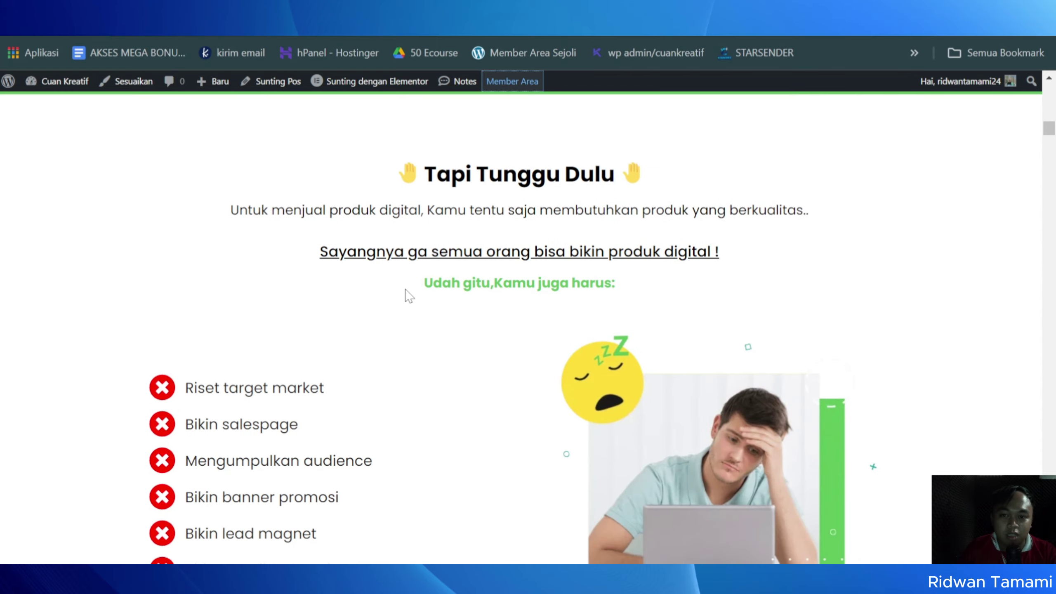
scroll(408, 296, down, 20)
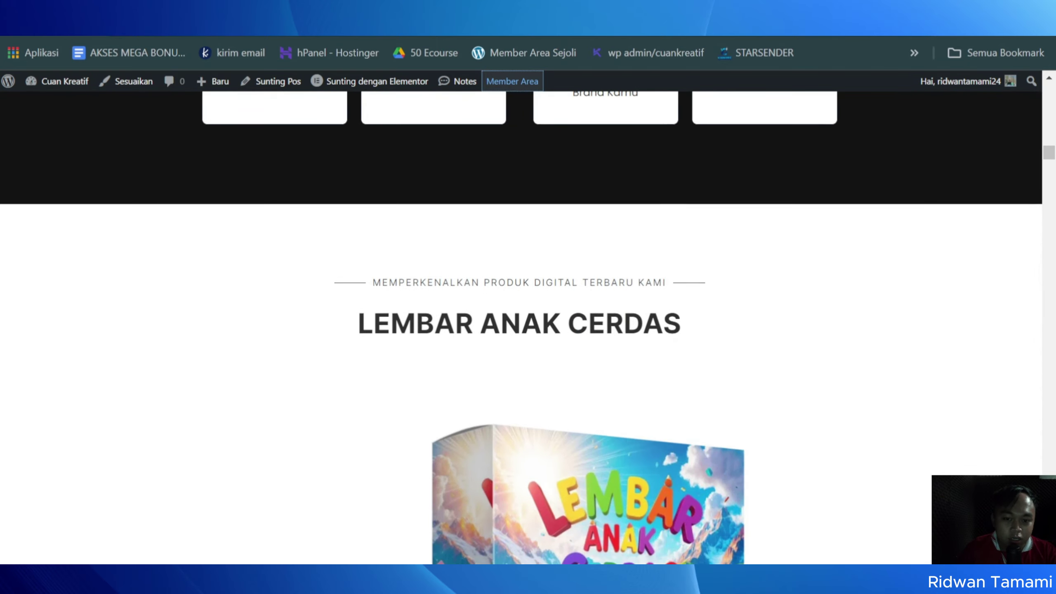
scroll(530, 331, down, 20)
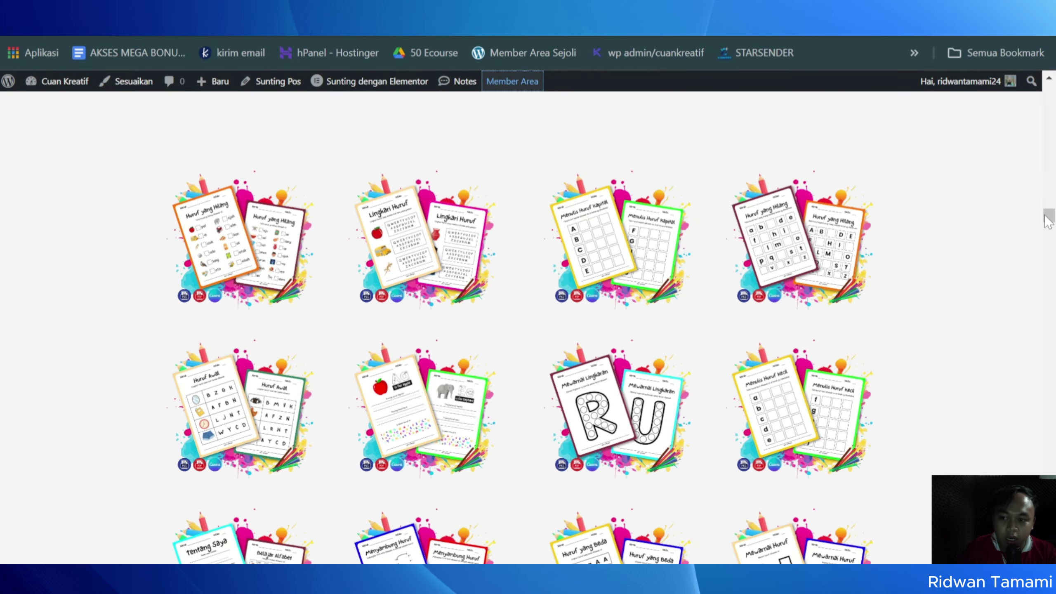
drag(1047, 220, 1048, 468)
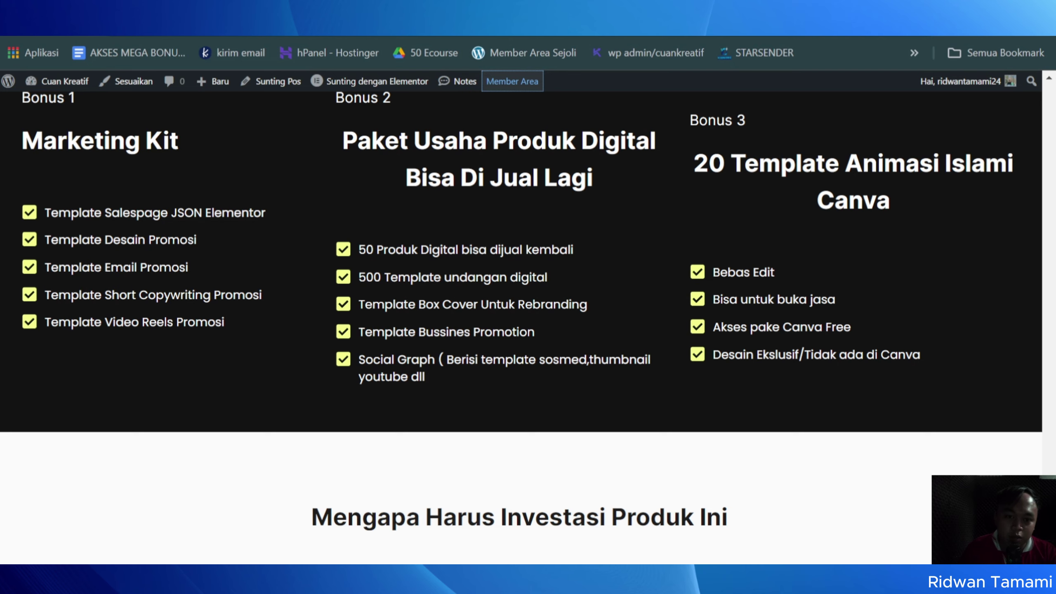
drag(357, 249, 581, 276)
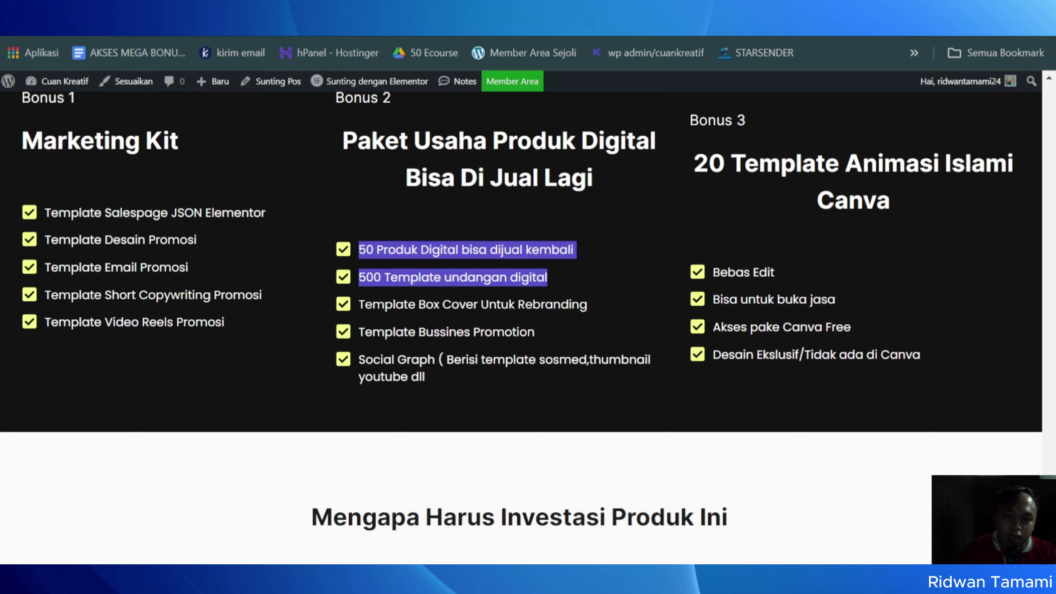
click(539, 266)
scroll(441, 295, up, 2)
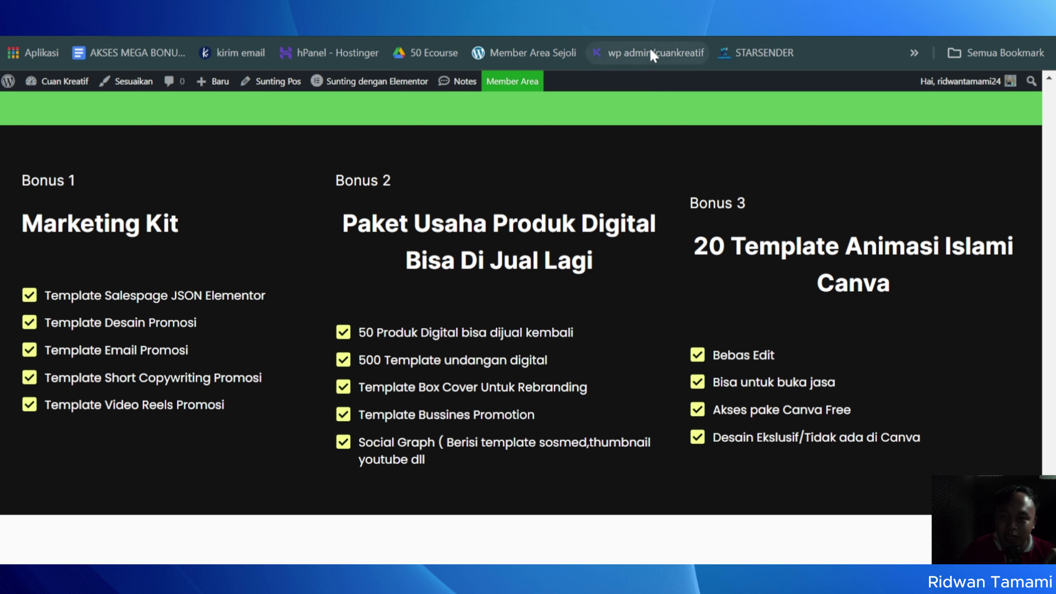
Switch to the VidSnap sales page and examine it from its headline through the three launch steps and the reasons to sell video templates.
click(682, 25)
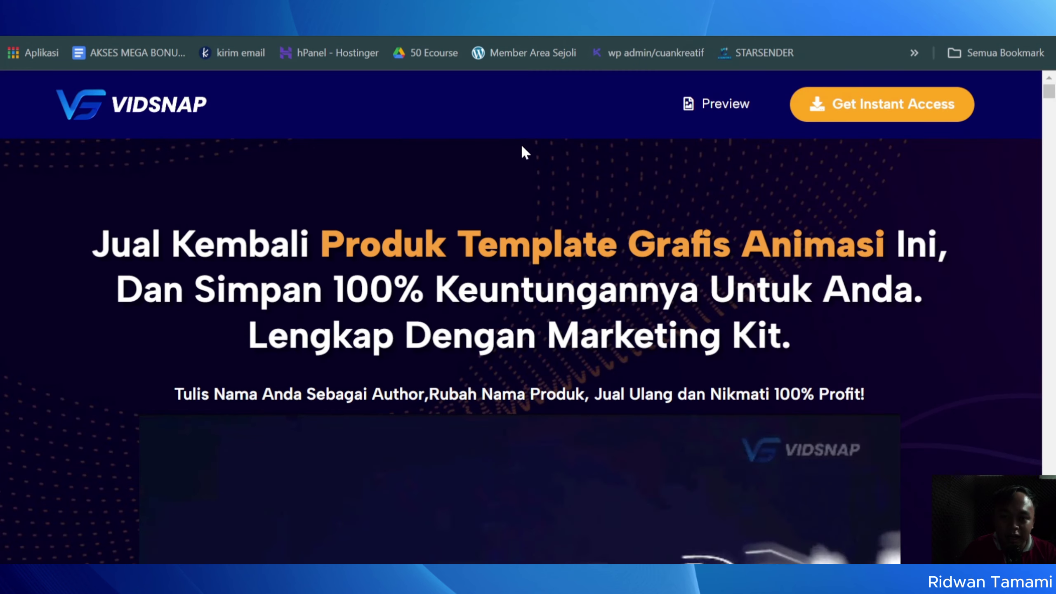
scroll(346, 245, down, 5)
scroll(350, 245, down, 6)
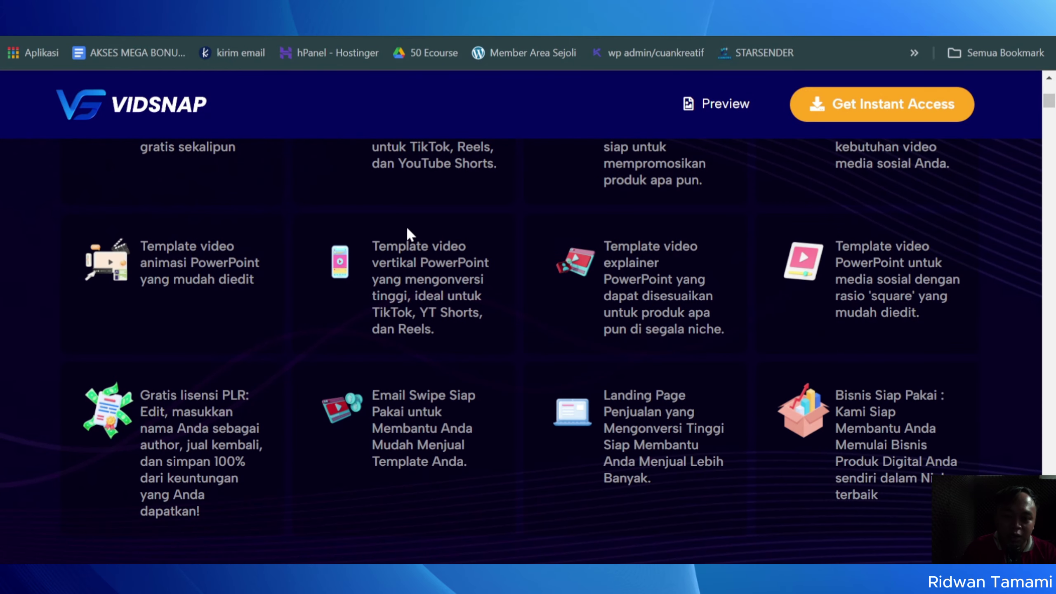
scroll(407, 229, down, 5)
scroll(410, 230, down, 10)
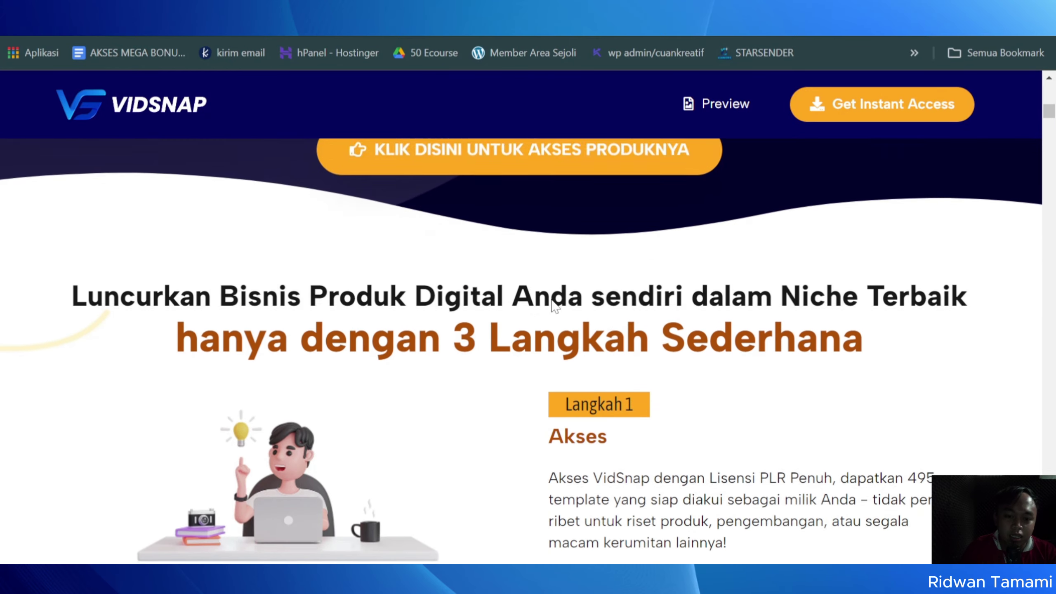
scroll(549, 353, up, 4)
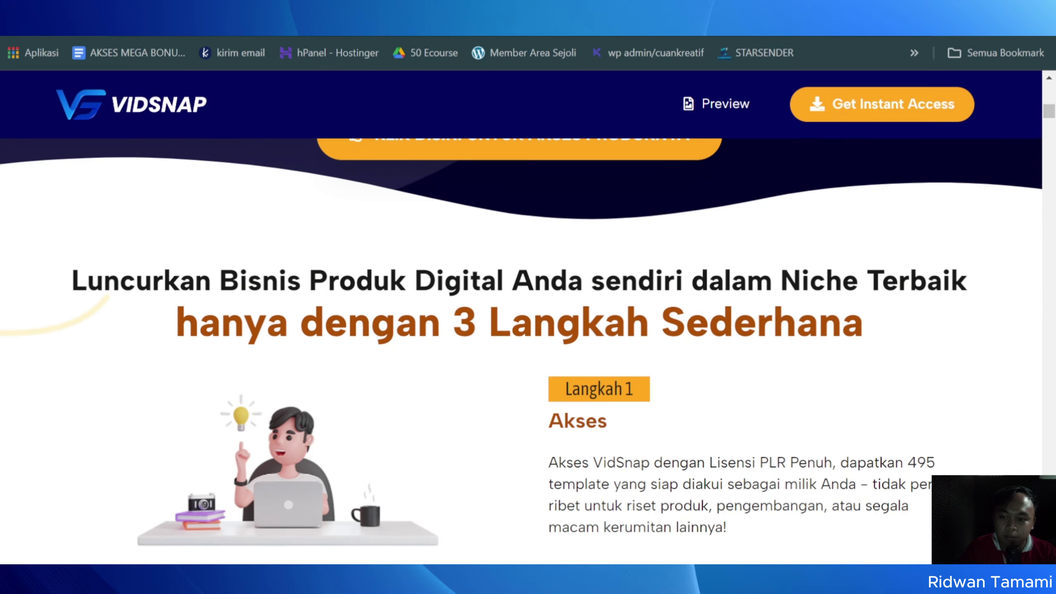
scroll(277, 258, down, 15)
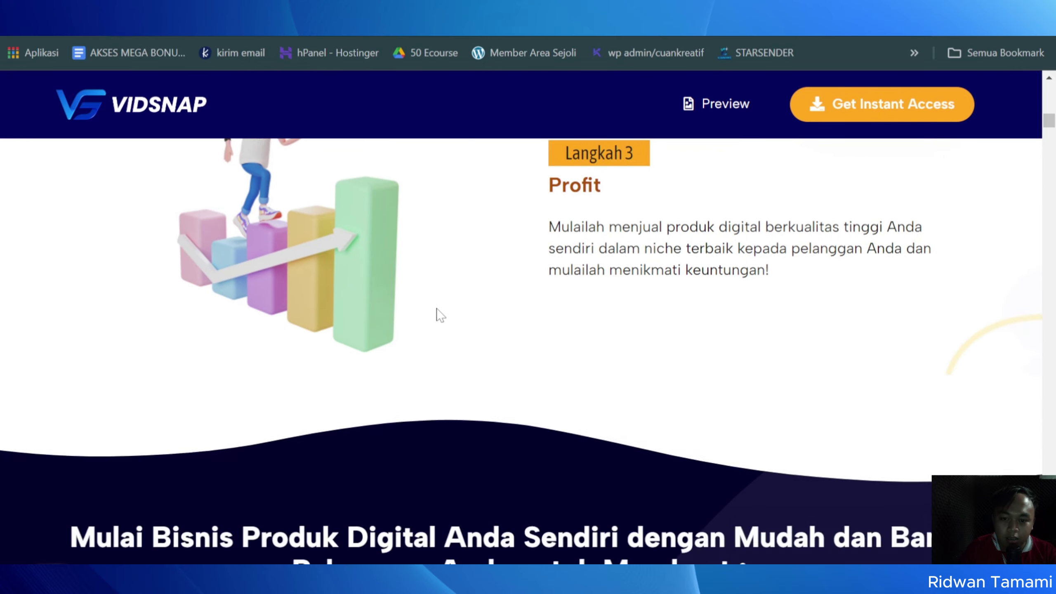
scroll(441, 314, down, 20)
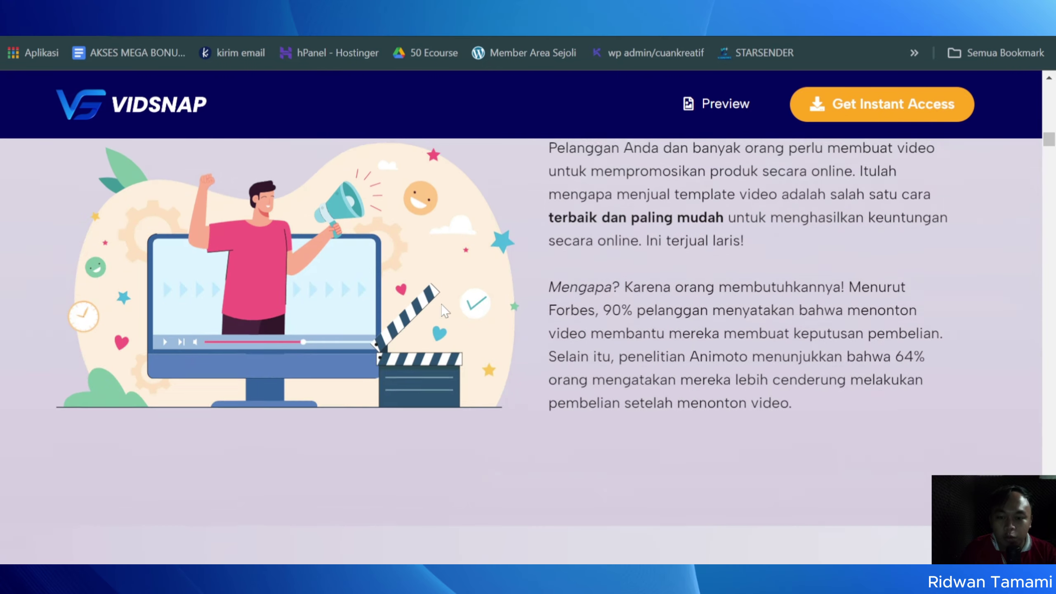
Examine the VidSnap product introduction with Private Label Rights down to its business benefits heading, and dismiss the WhatsApp notification.
scroll(440, 304, down, 10)
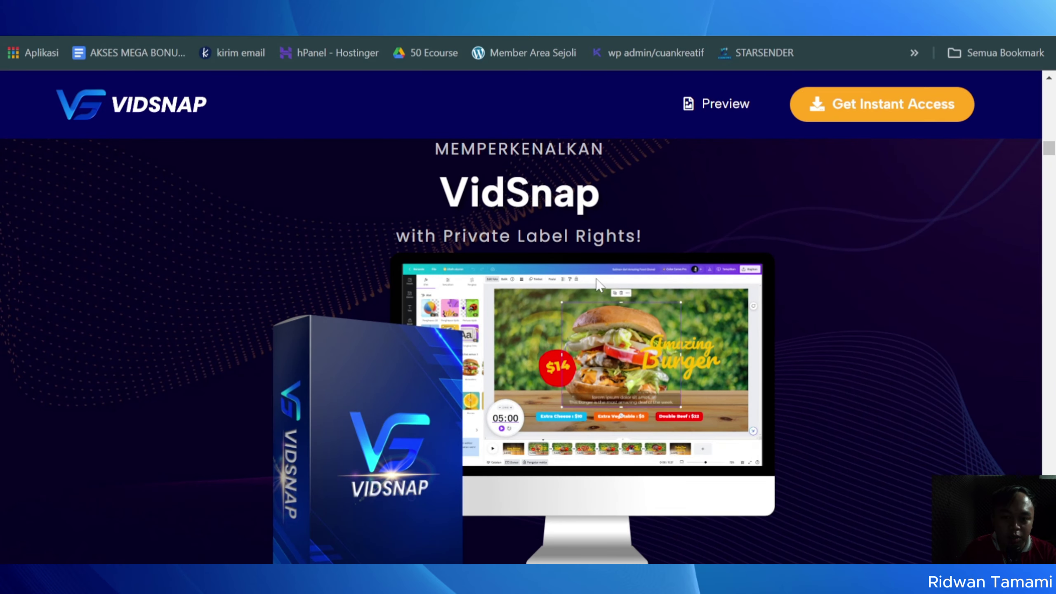
scroll(519, 290, down, 5)
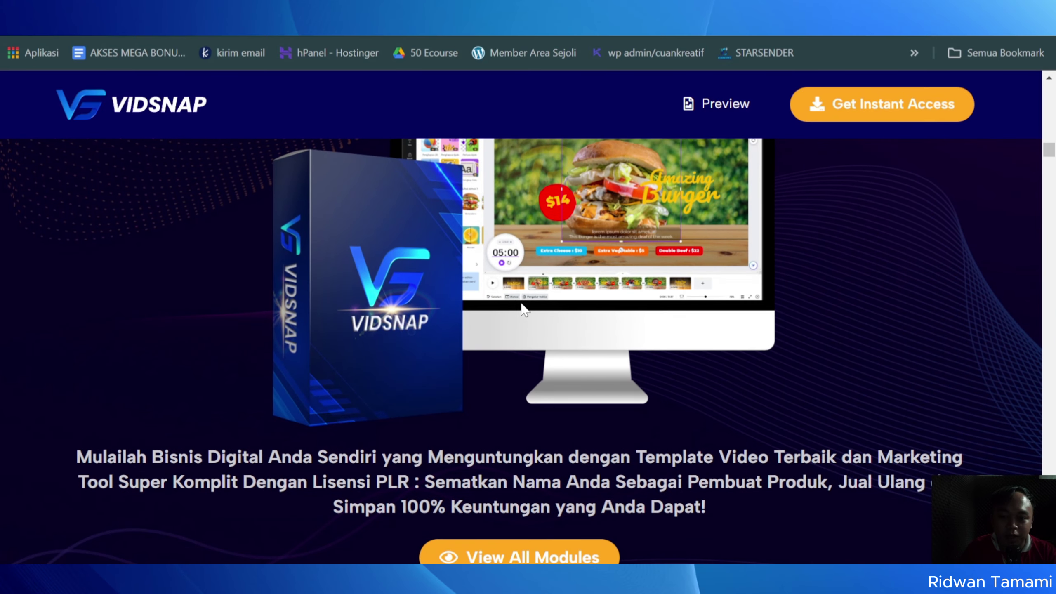
scroll(522, 303, up, 4)
scroll(523, 303, up, 1)
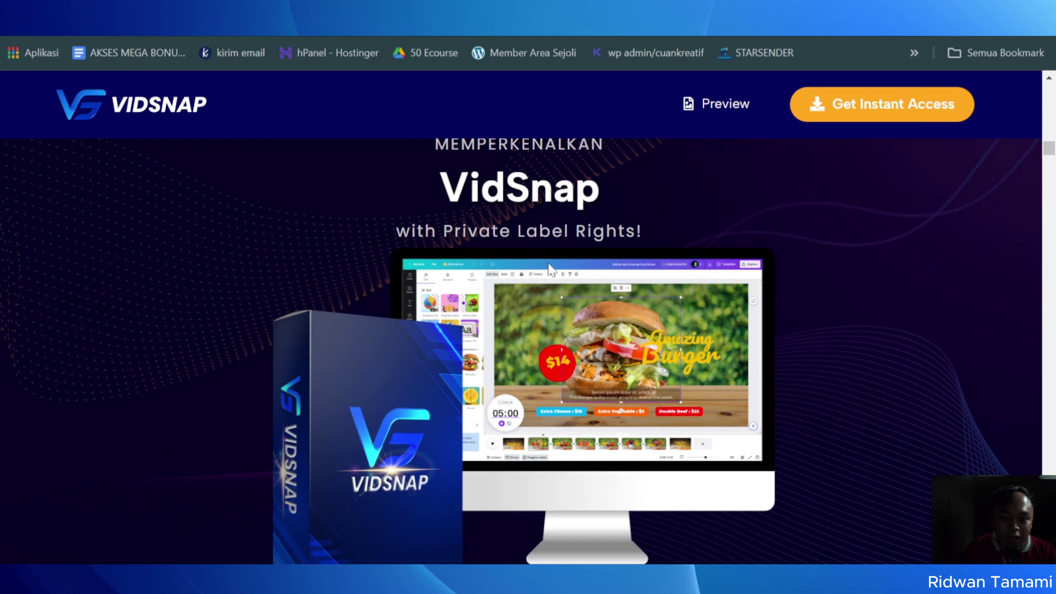
scroll(595, 284, down, 2)
scroll(598, 288, down, 4)
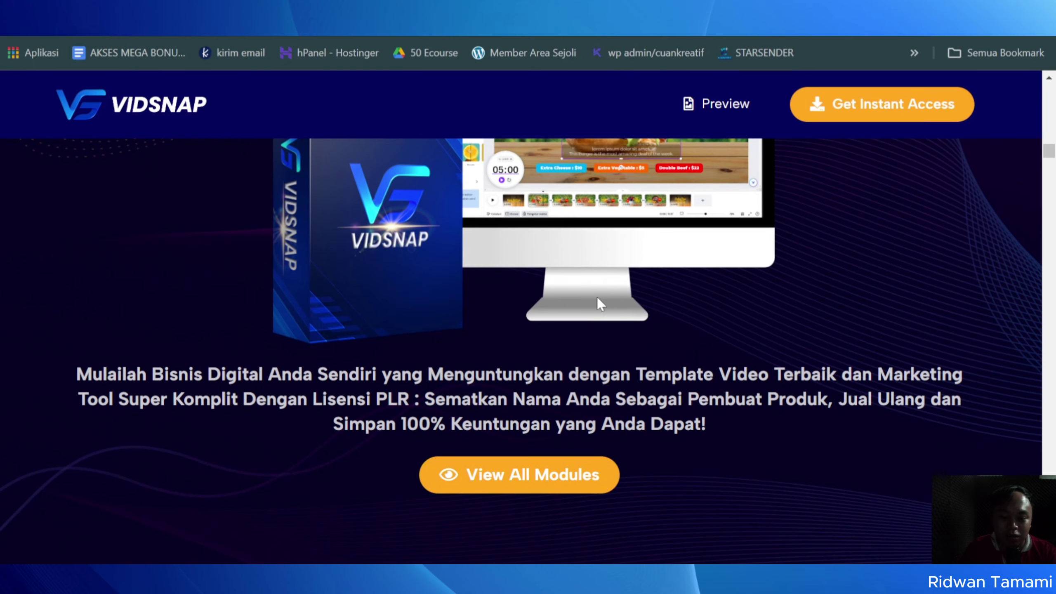
scroll(534, 338, down, 4)
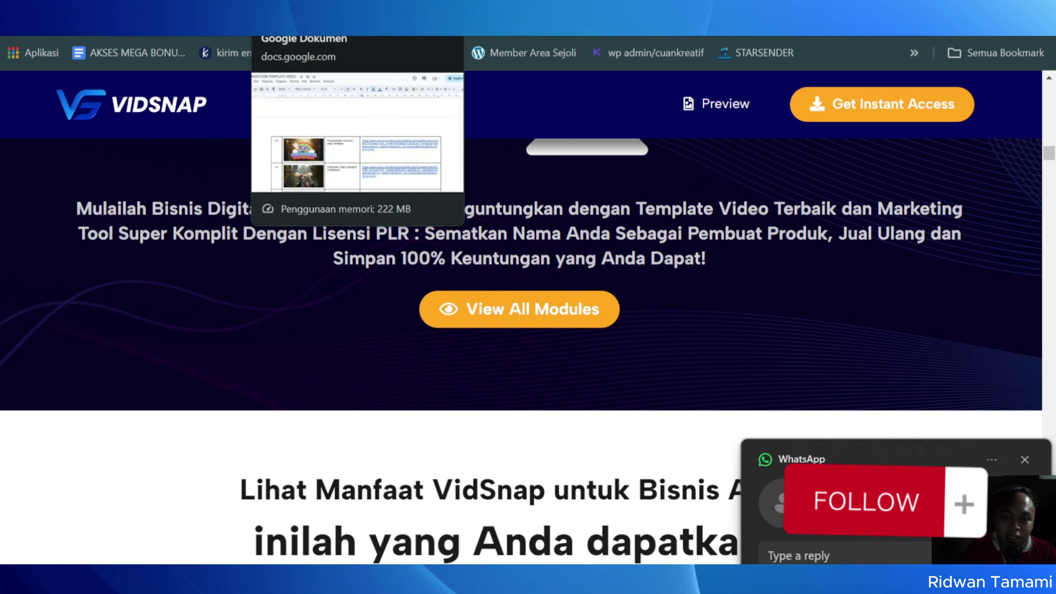
click(1018, 461)
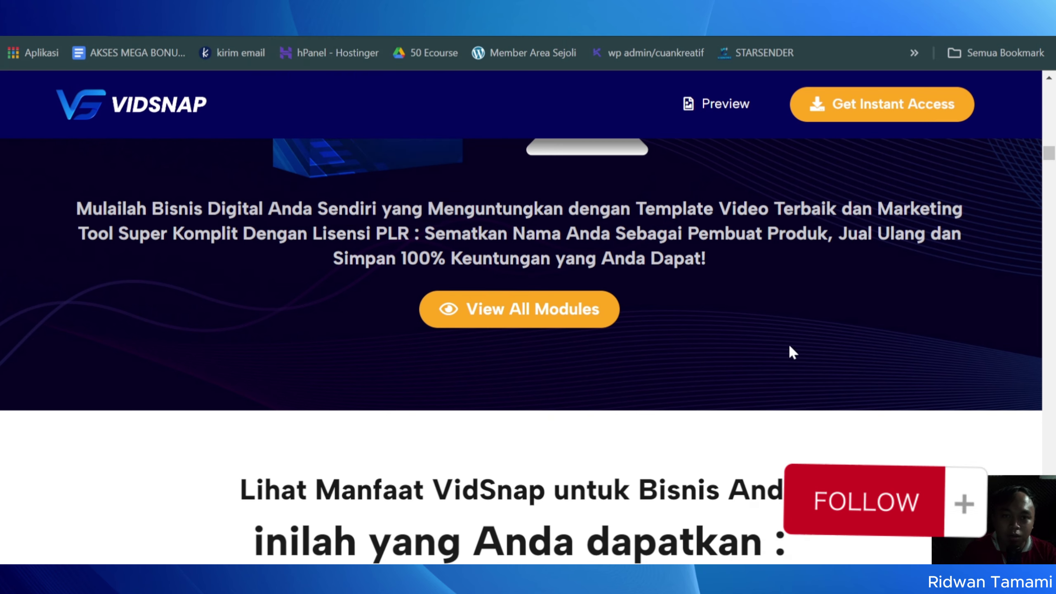
Switch to the CANVATOON TEMPLATE VIDEO document and review the template previews, titles and Canva links around rows 51 to 57.
key(ctrl+Tab)
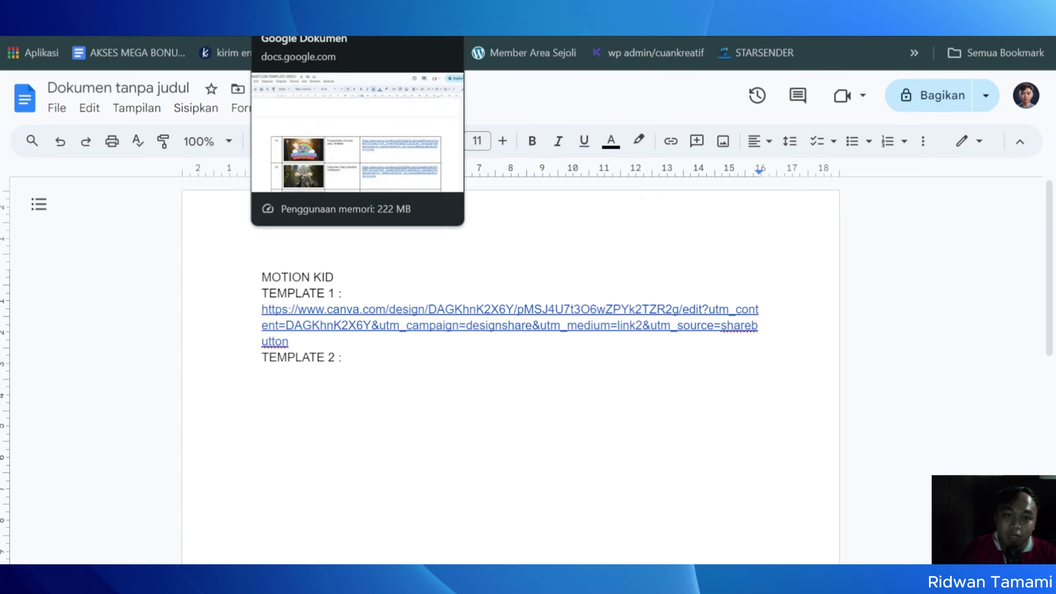
click(358, 20)
scroll(512, 370, down, 20)
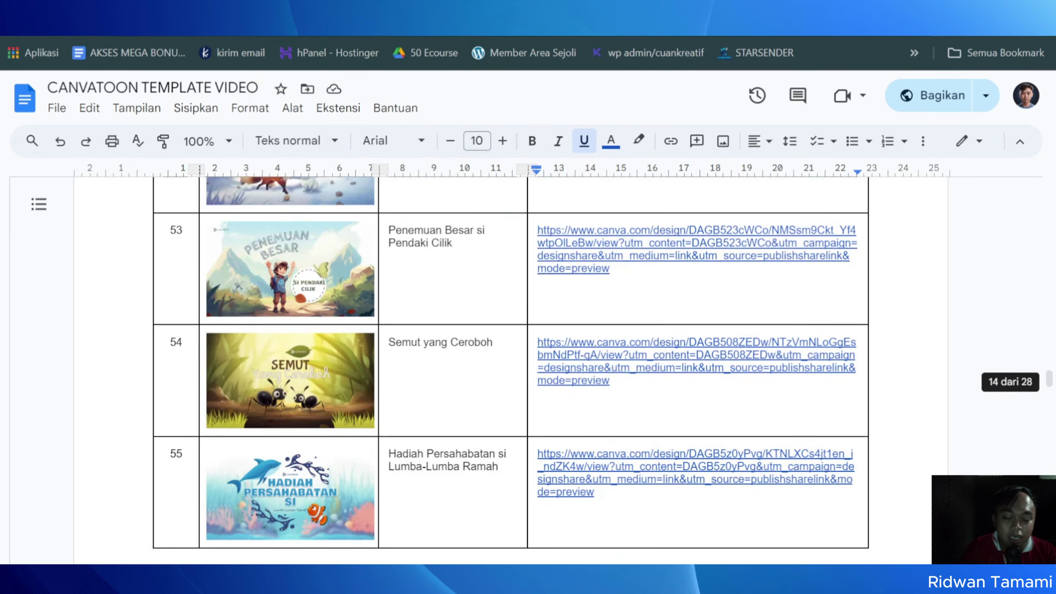
scroll(512, 370, down, 5)
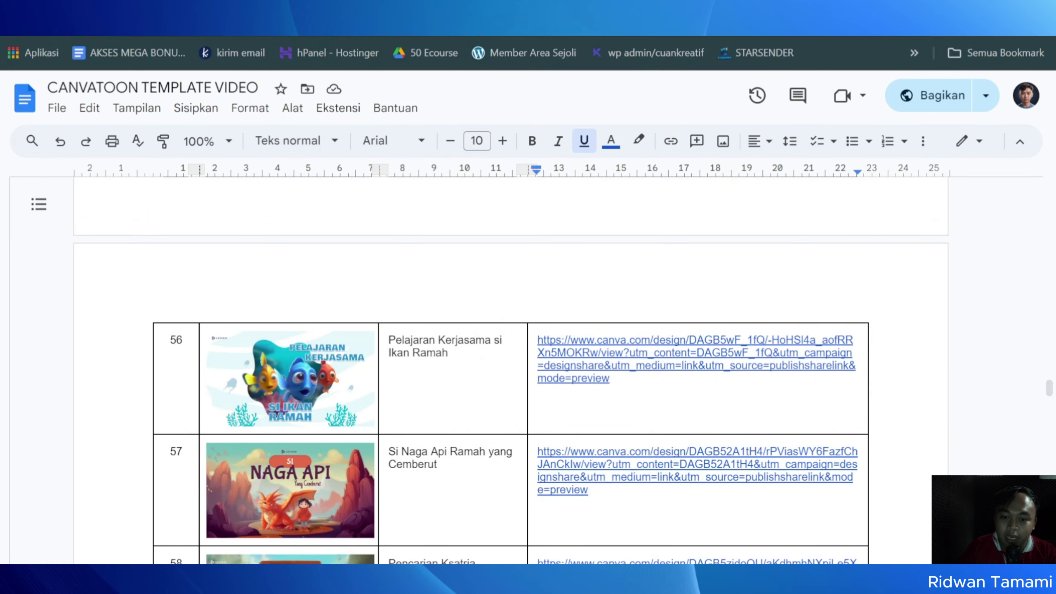
scroll(511, 370, up, 11)
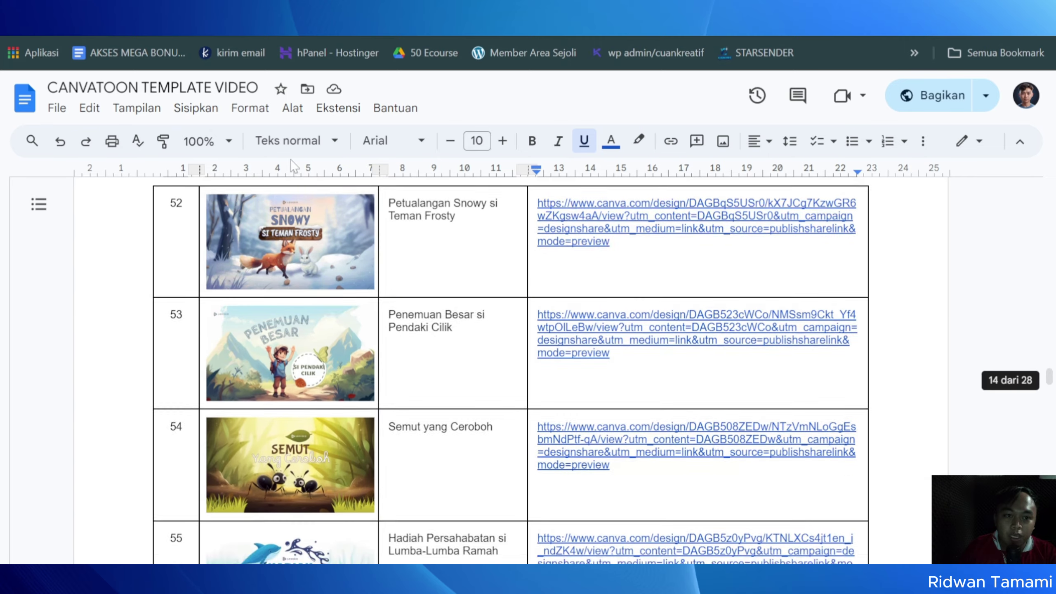
scroll(903, 123, up, 8)
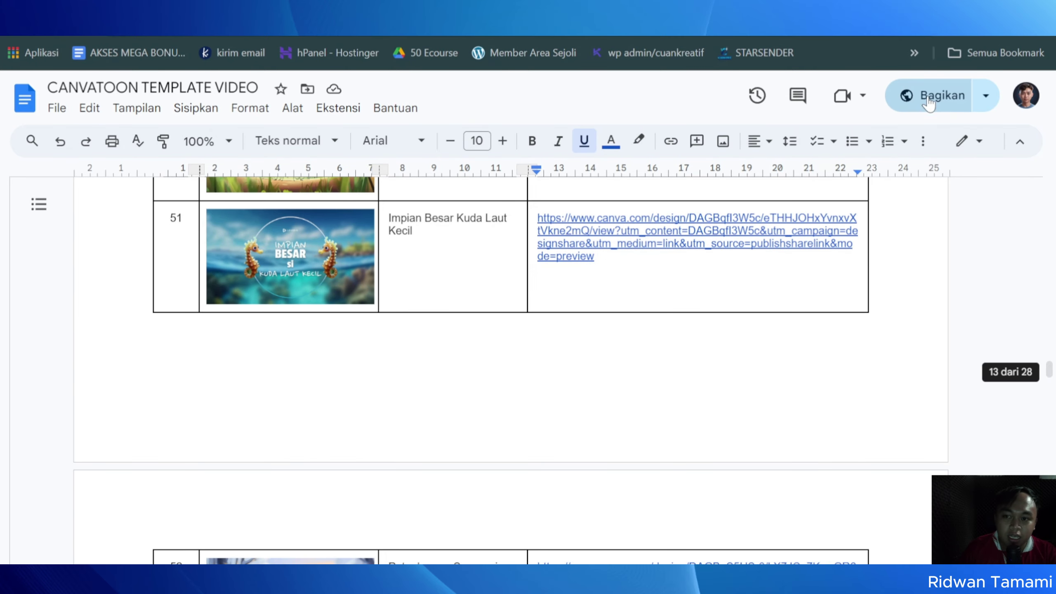
Switch to the untitled Motion Kid template list document and rename it MOTION KID.
key(ctrl+Tab)
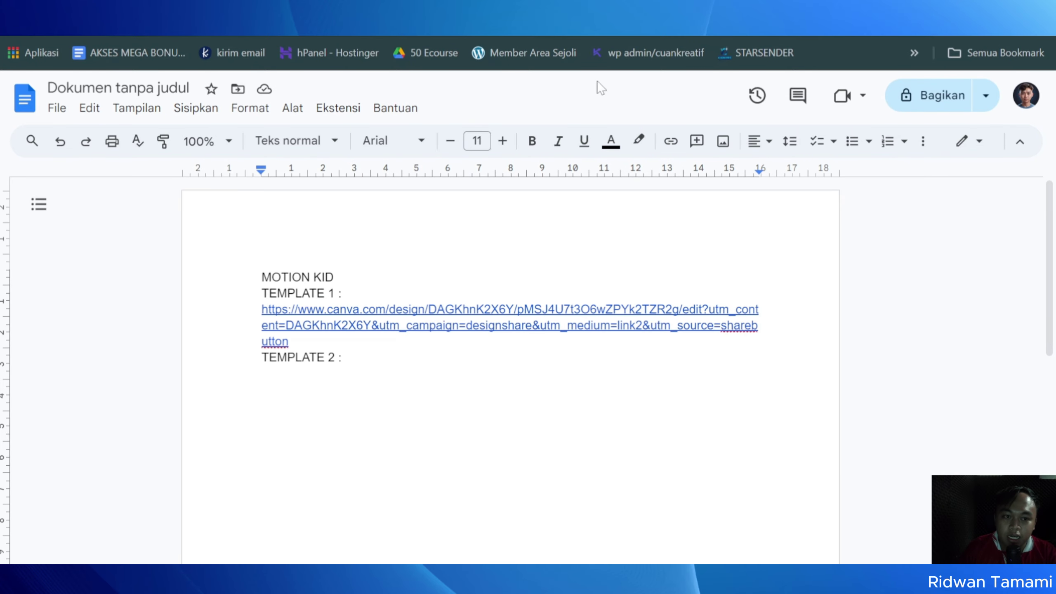
click(92, 87)
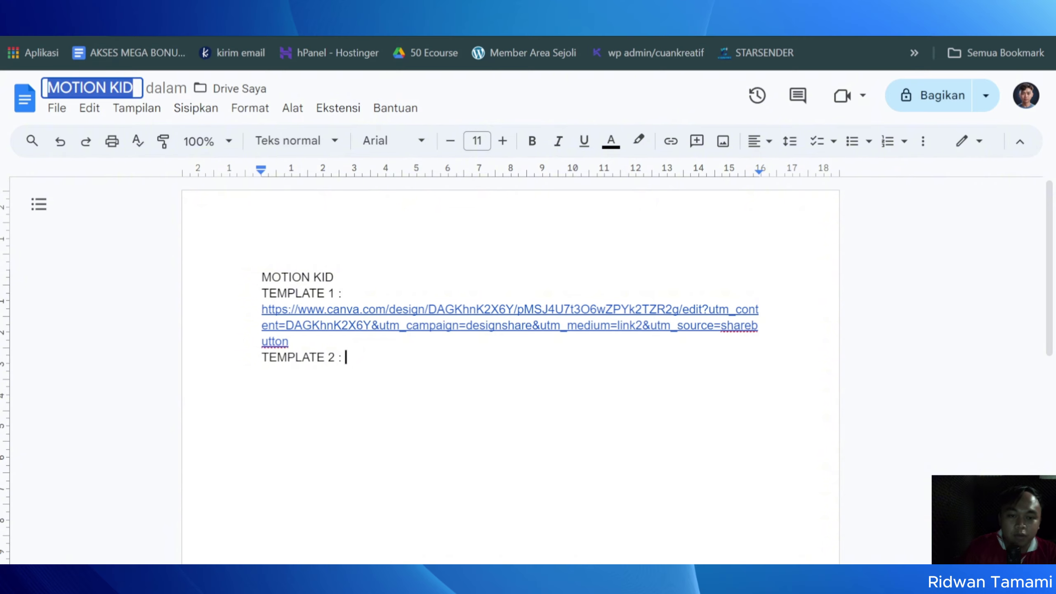
key(Return)
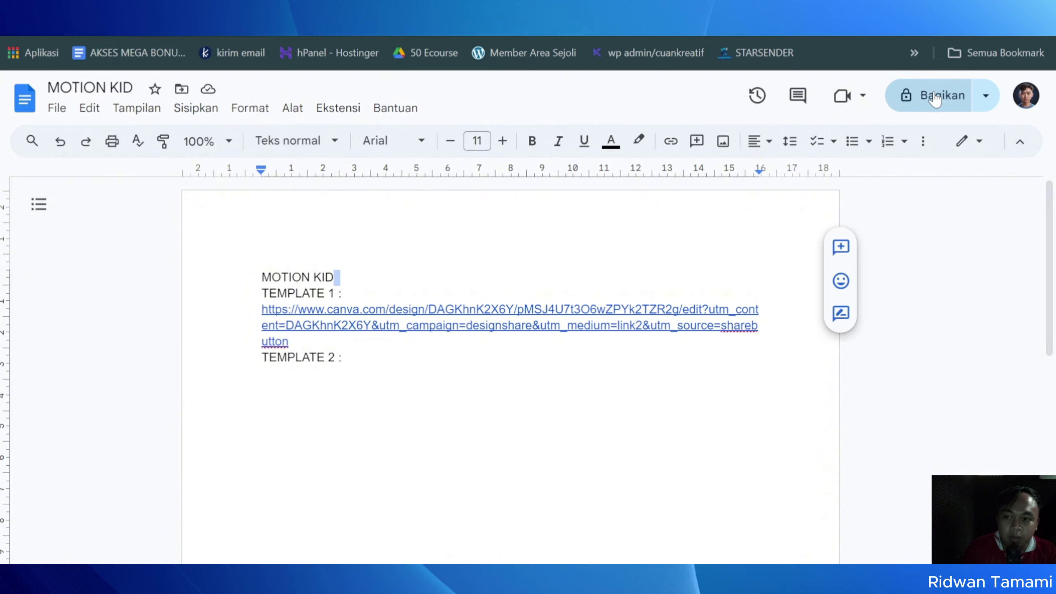
Share the MOTION KID document with anyone who has the link as Pelihat (viewer), and copy its link.
click(951, 99)
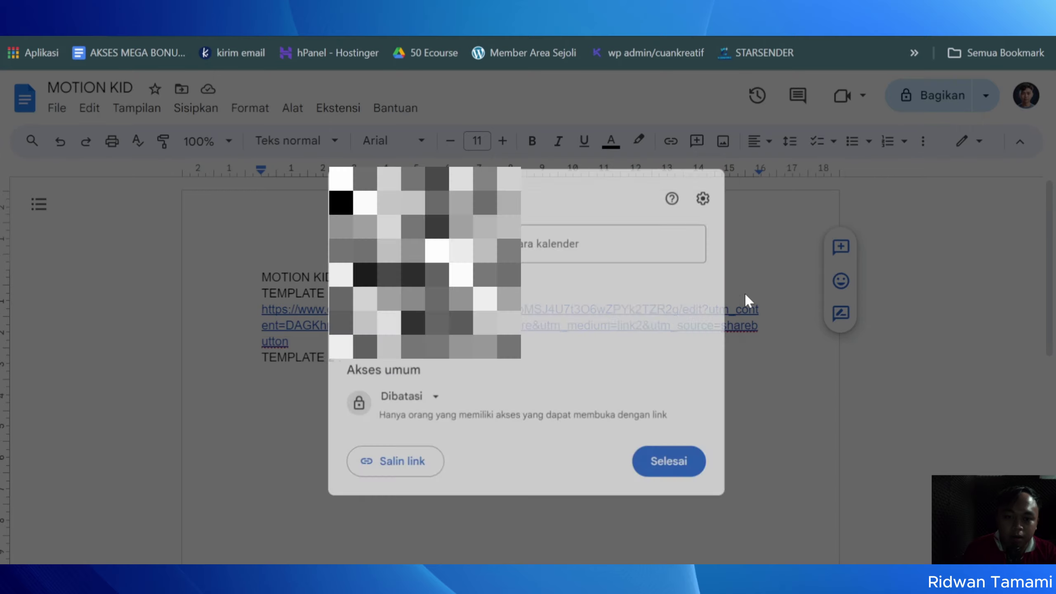
click(417, 410)
click(478, 479)
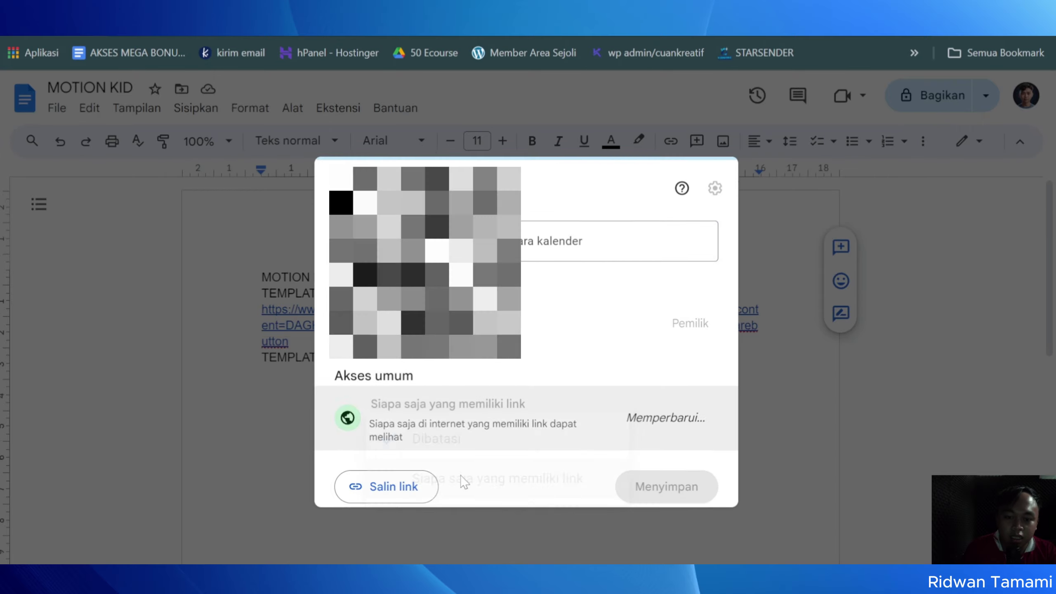
click(682, 405)
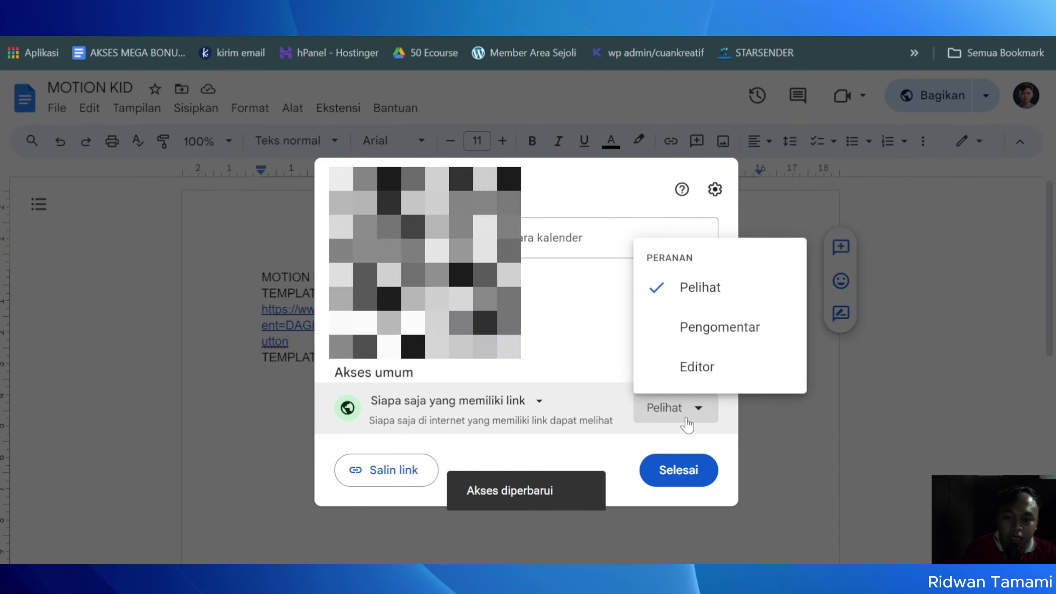
click(710, 294)
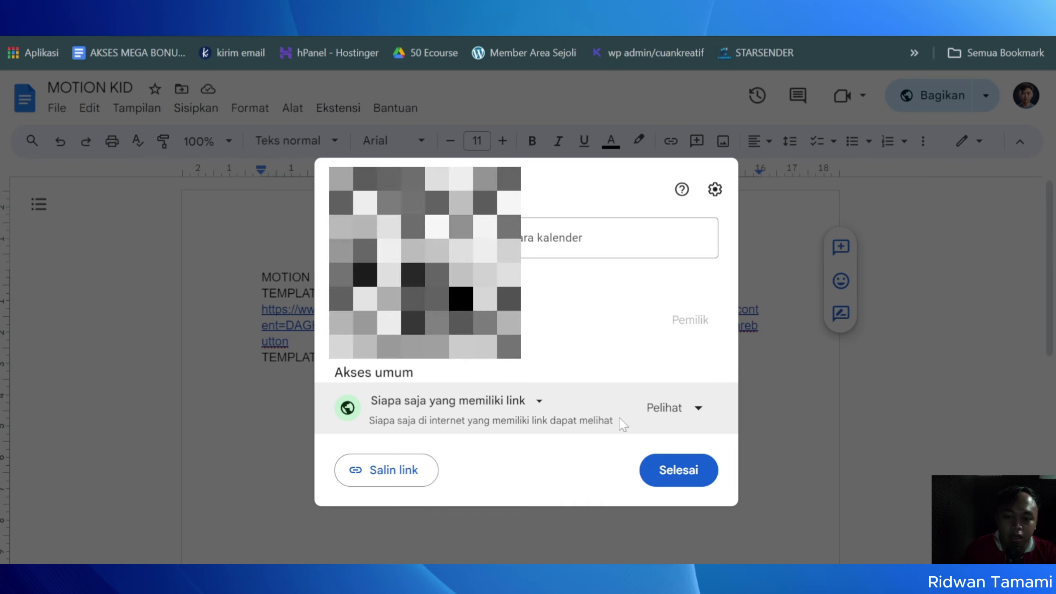
click(387, 470)
click(690, 476)
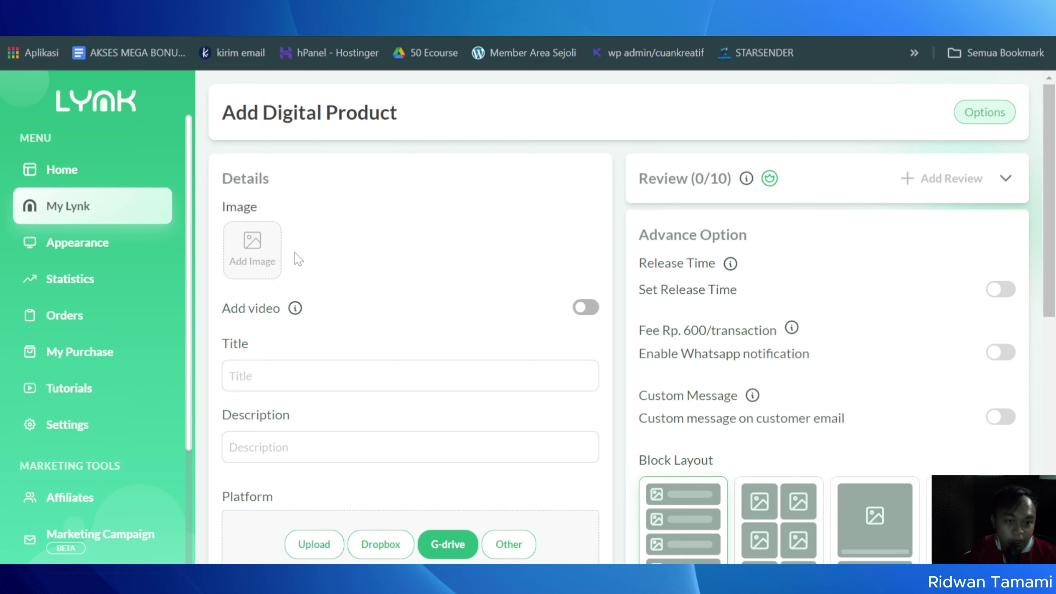
Choose to upload an own image for the product and browse to the Power Leads Generator folder inside Documents > Cuan Digital.
click(264, 265)
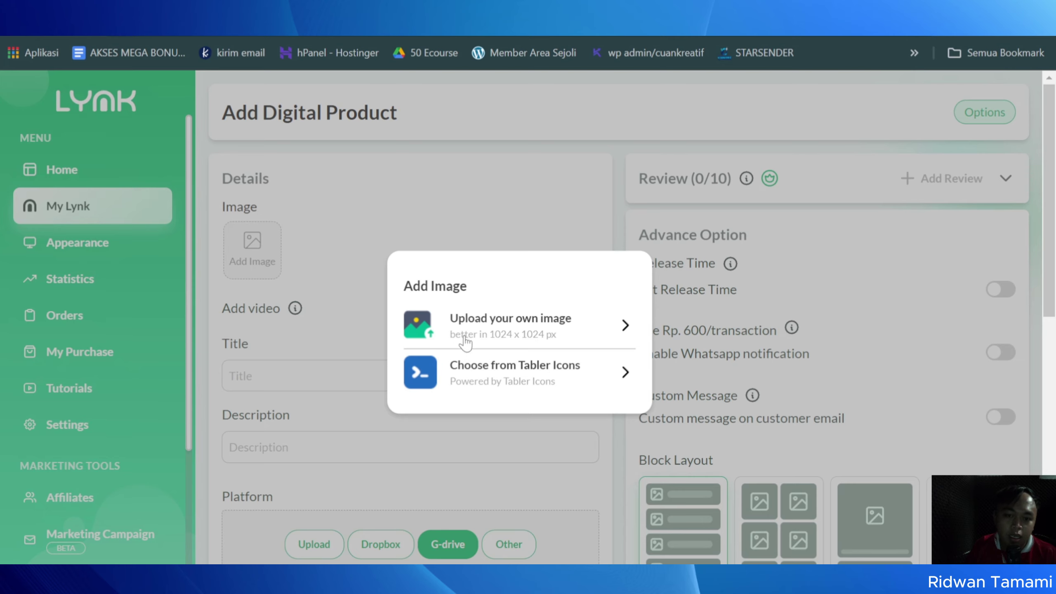
click(528, 337)
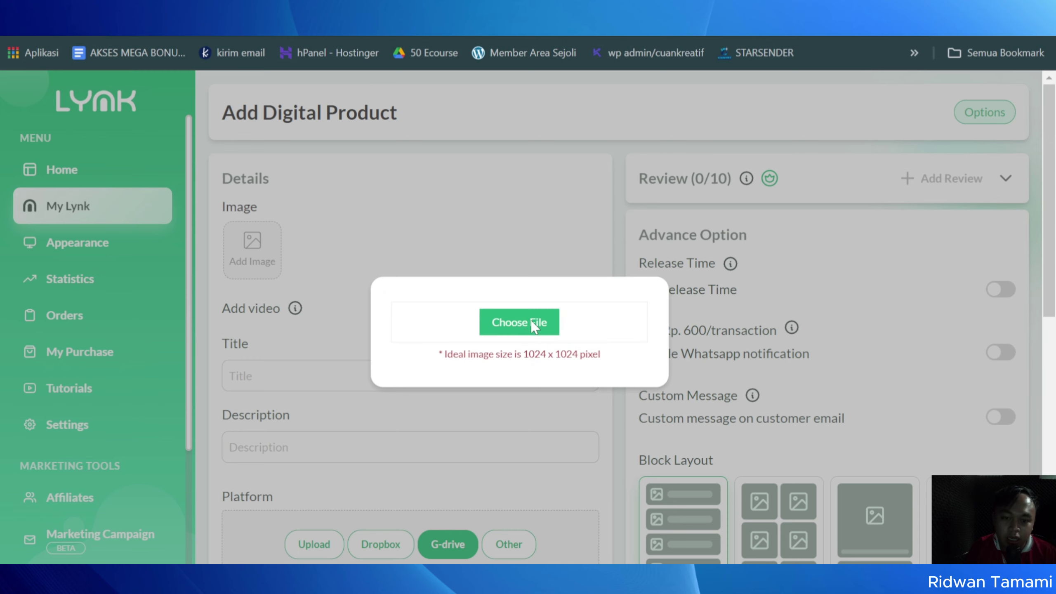
click(533, 323)
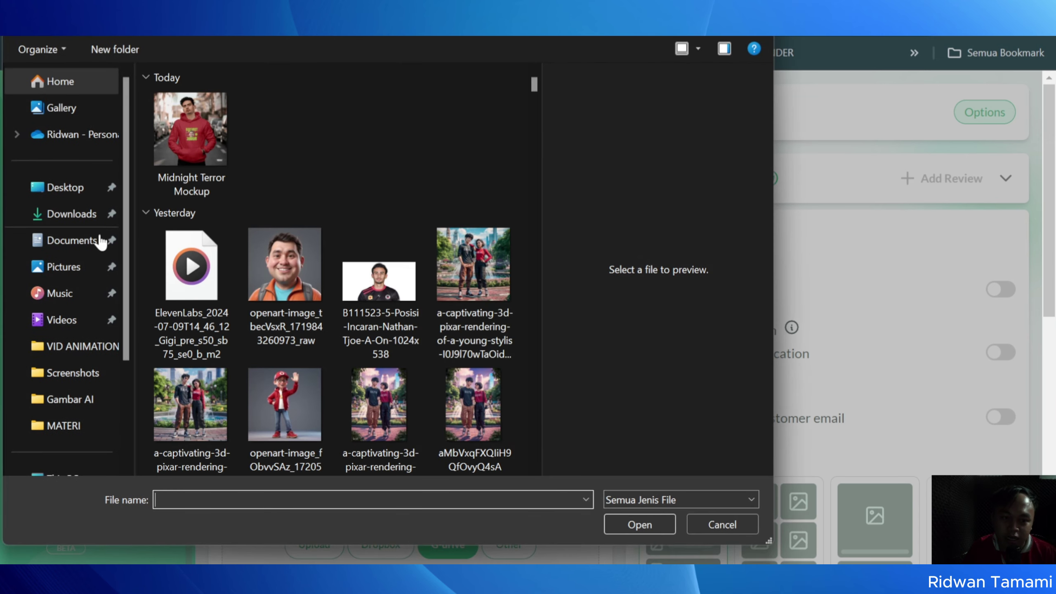
click(70, 249)
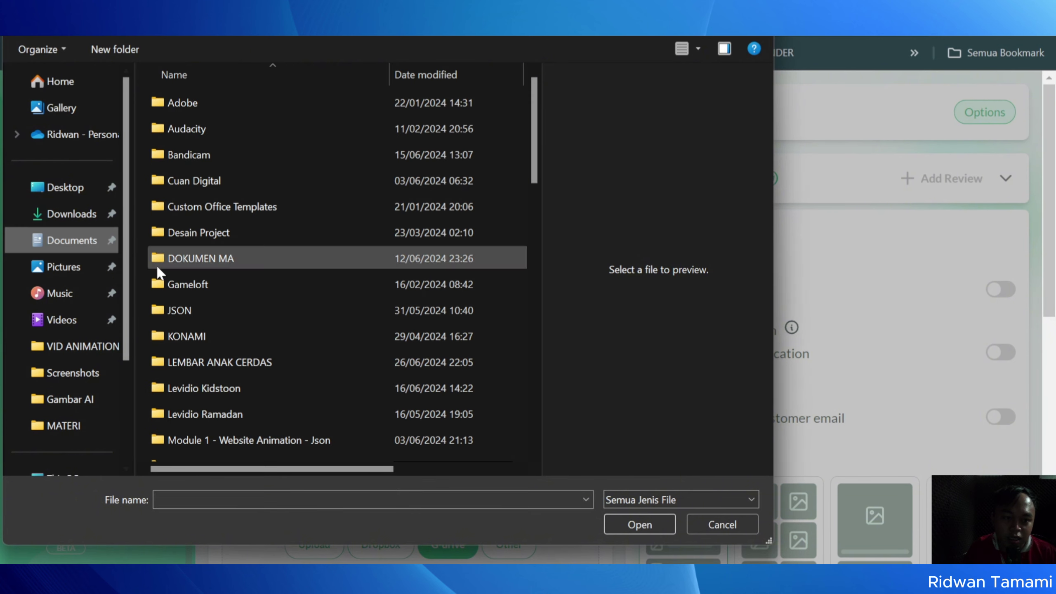
scroll(287, 292, down, 1)
scroll(307, 291, down, 2)
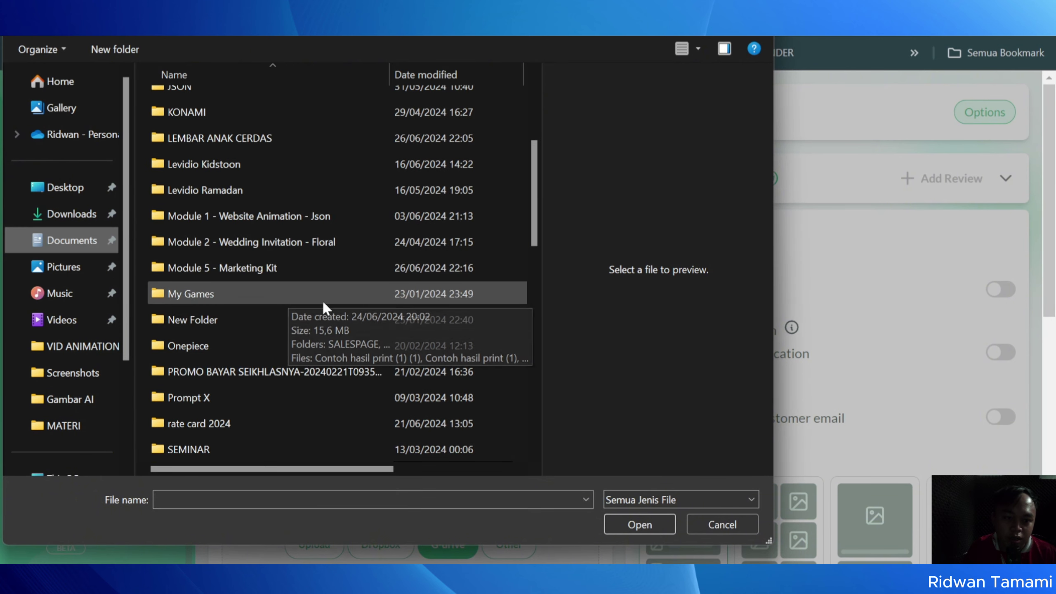
scroll(291, 346, up, 4)
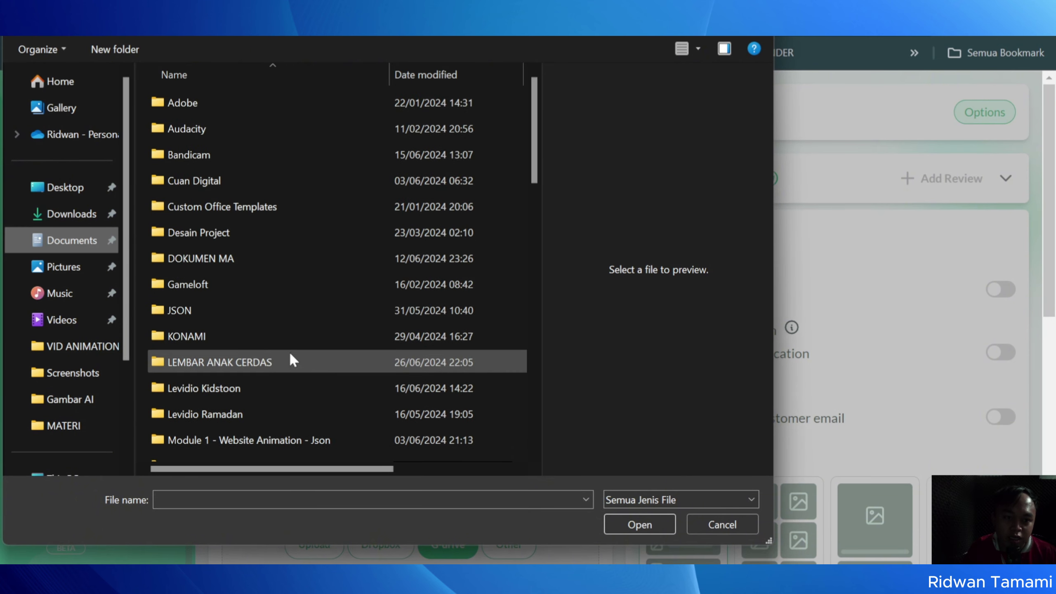
double_click(259, 184)
scroll(404, 348, down, 2)
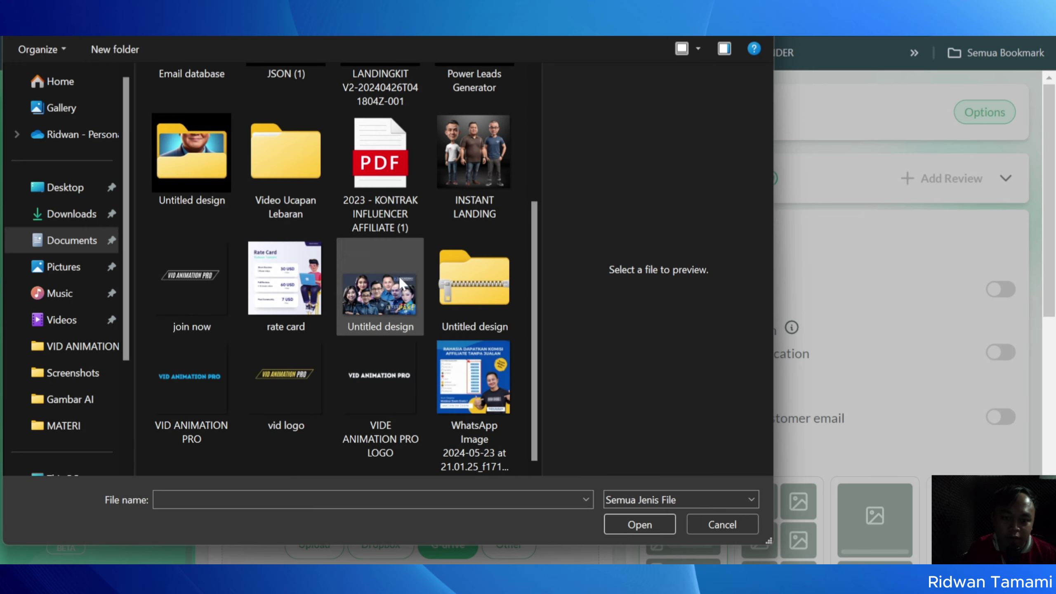
scroll(405, 351, up, 2)
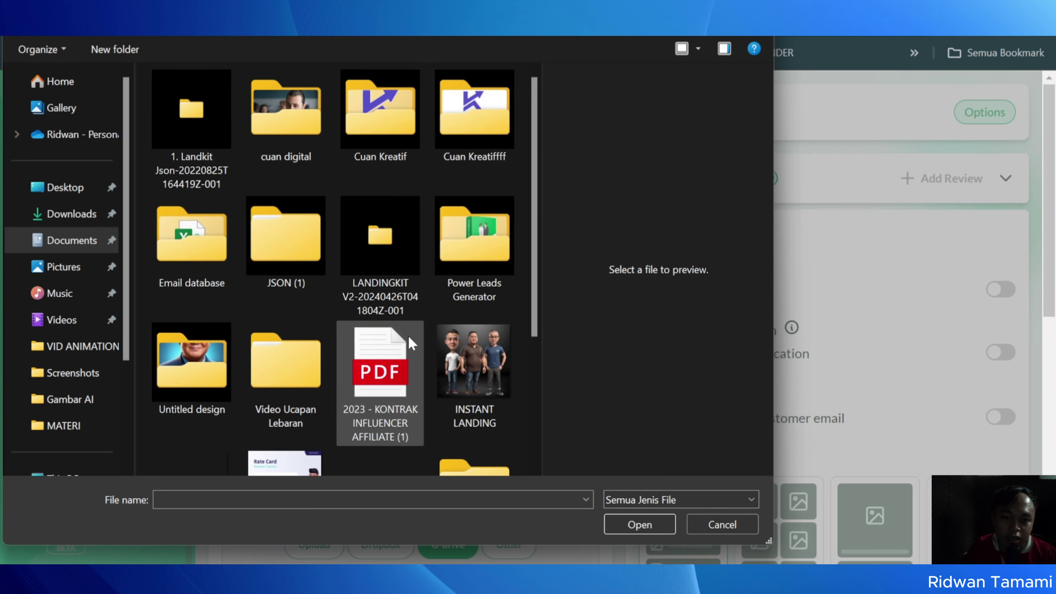
double_click(437, 267)
Add the purple Vendor Kit - Modul 1 Cover Box (1) file as product image, cropped to a square on the cover's lower part.
scroll(306, 164, down, 2)
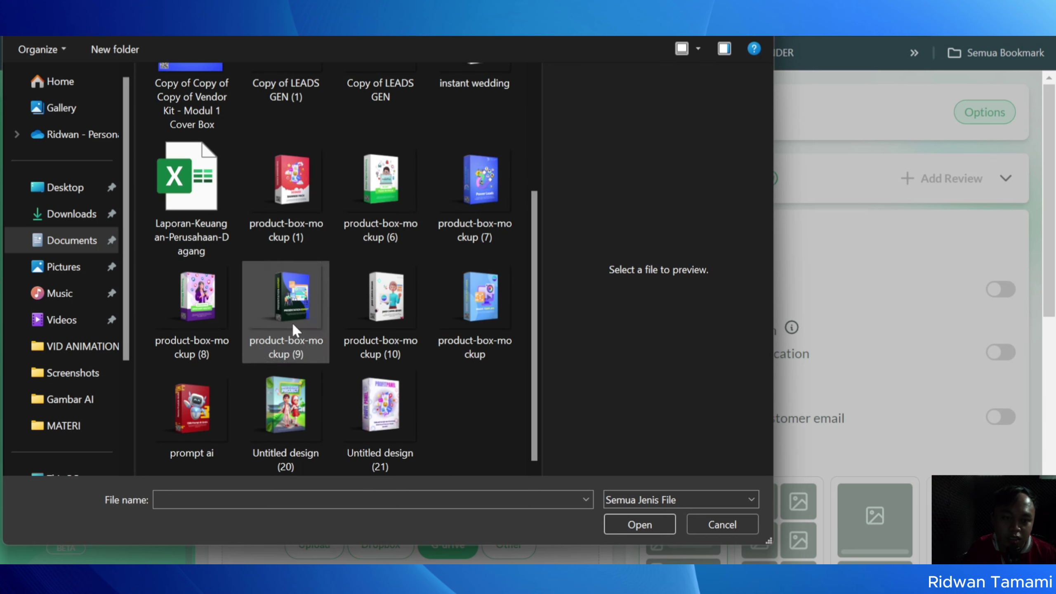
scroll(292, 327, up, 2)
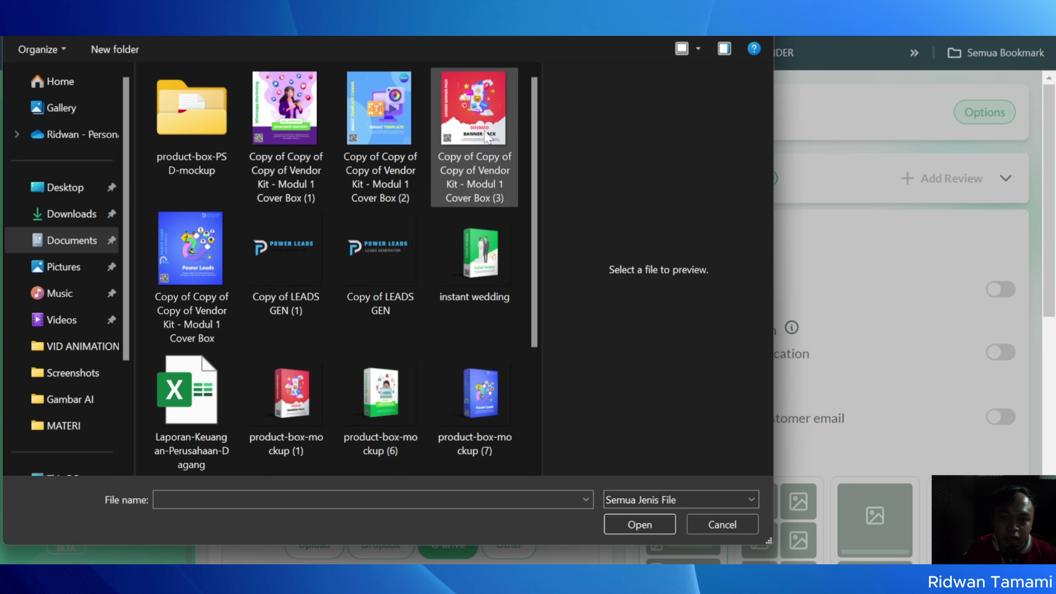
click(285, 121)
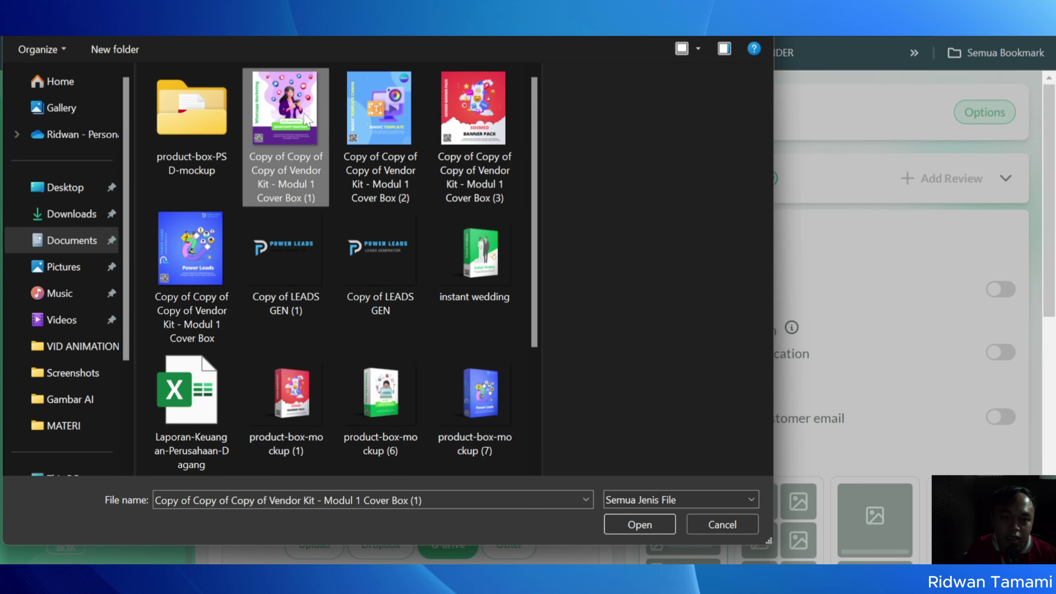
click(650, 525)
drag(535, 305, 545, 286)
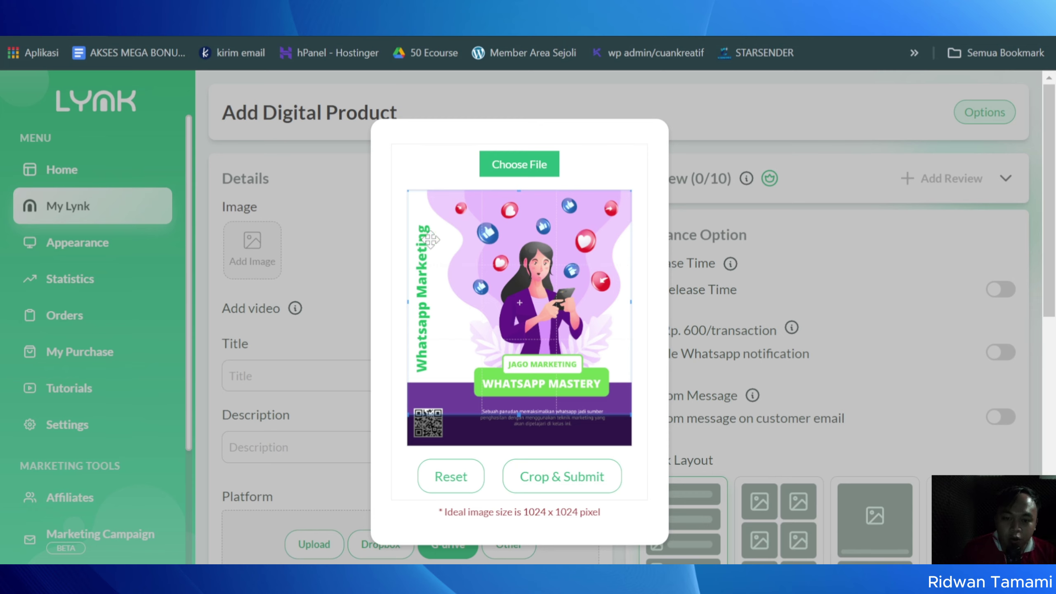
drag(597, 348, 597, 374)
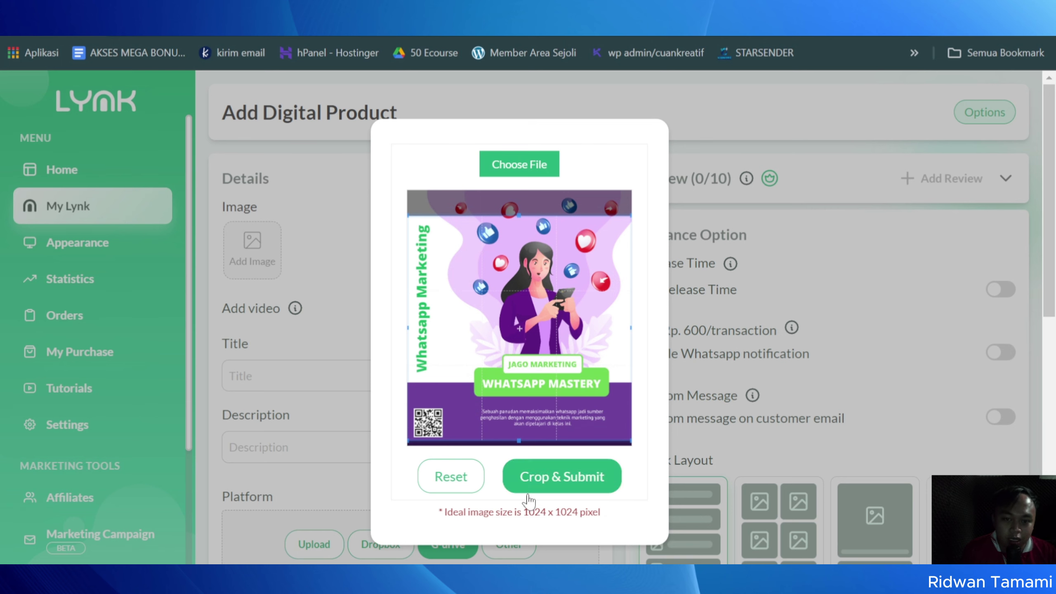
click(554, 484)
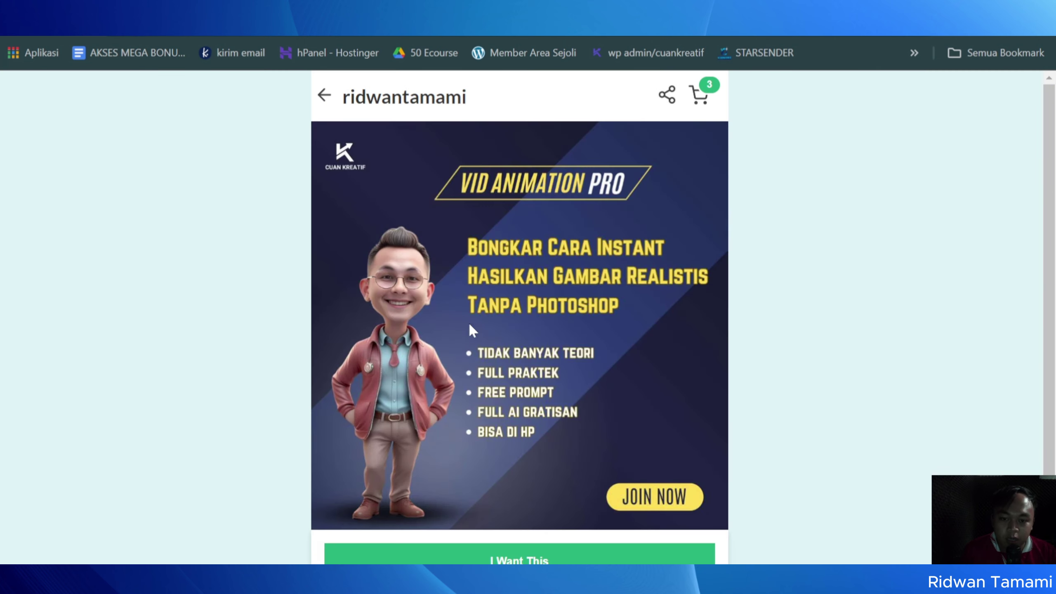
Examine the VID ANIMATION PRO product page's cover images, title, price and description, and return to the Add Digital Product form.
scroll(446, 363, down, 3)
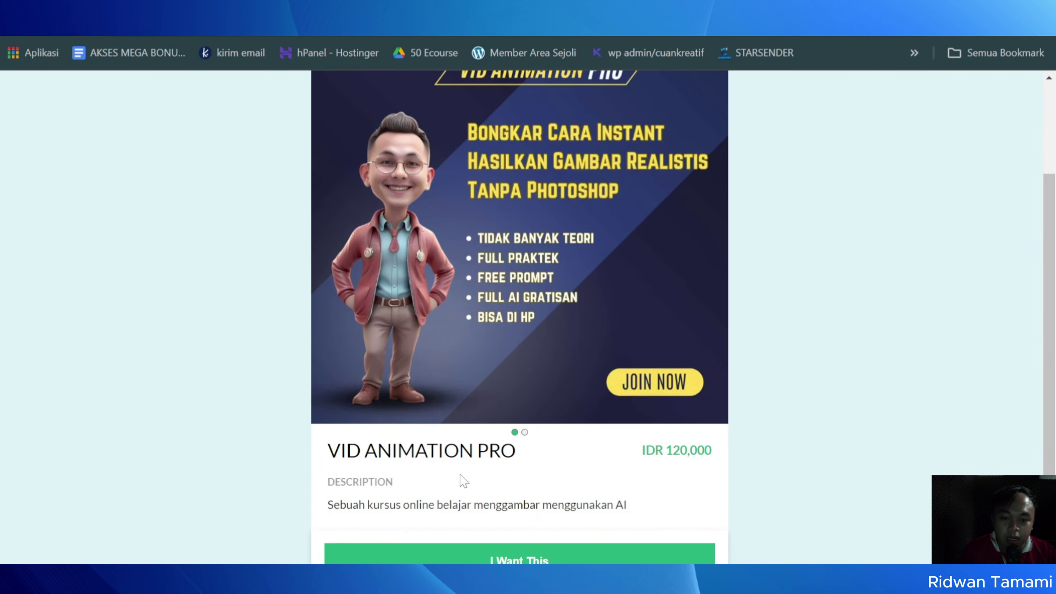
click(524, 433)
scroll(541, 410, up, 3)
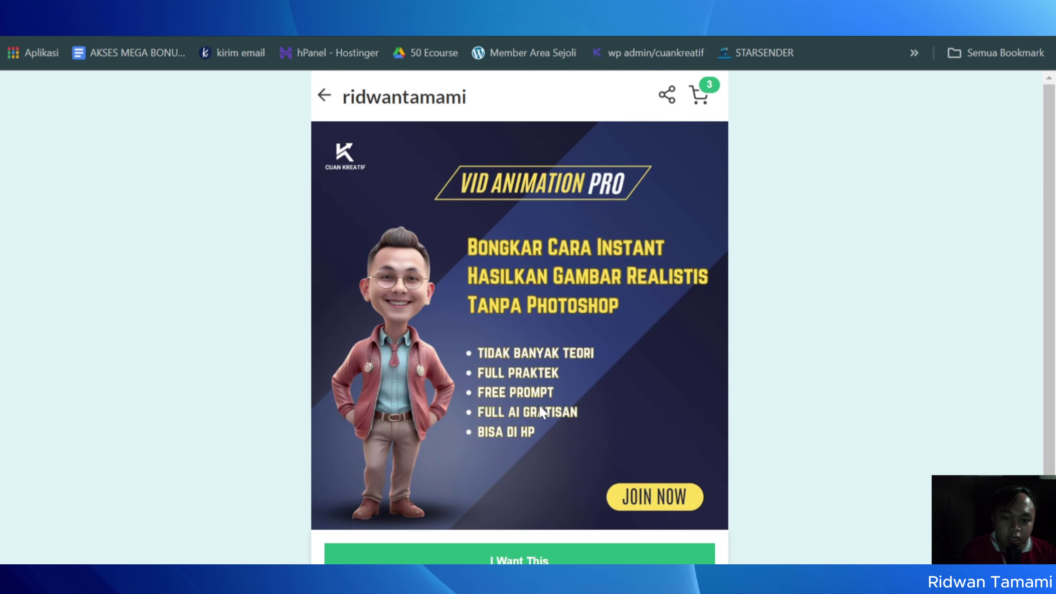
scroll(540, 410, down, 1)
scroll(541, 410, down, 2)
scroll(485, 302, up, 3)
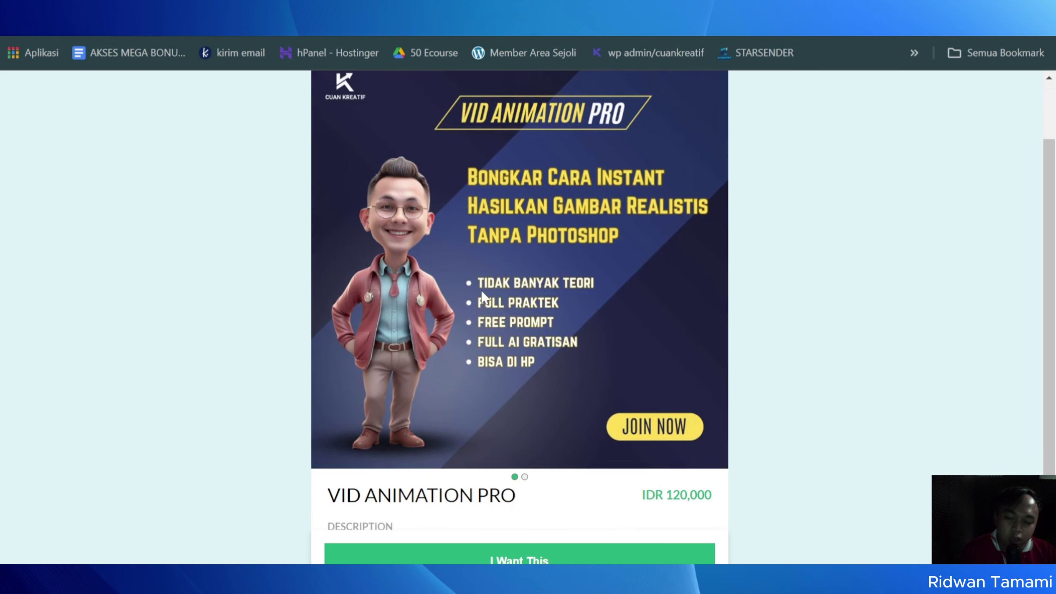
scroll(467, 378, down, 3)
scroll(399, 239, up, 3)
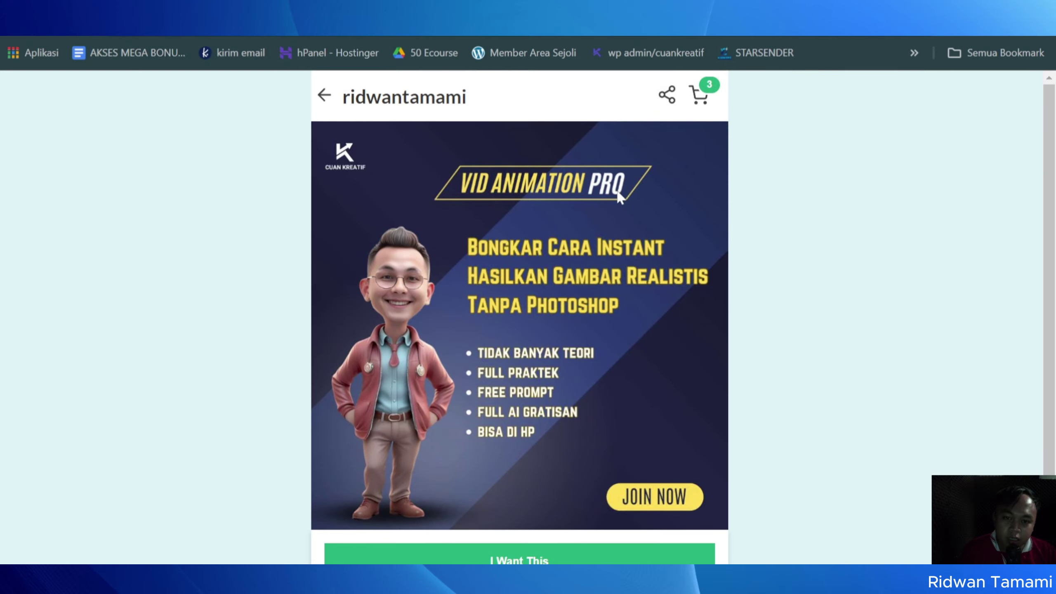
scroll(541, 416, down, 3)
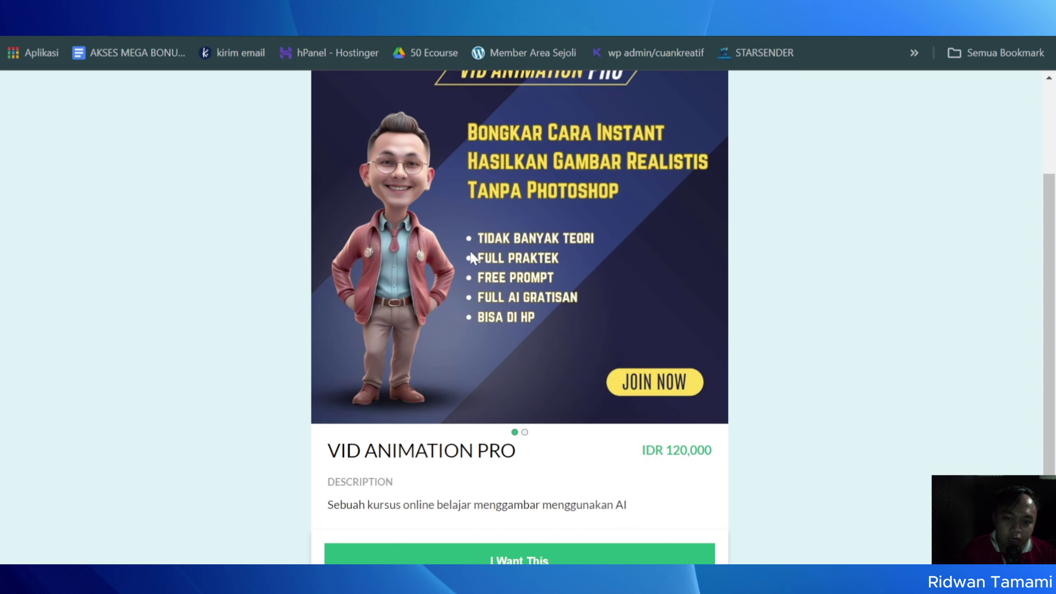
scroll(477, 251, up, 3)
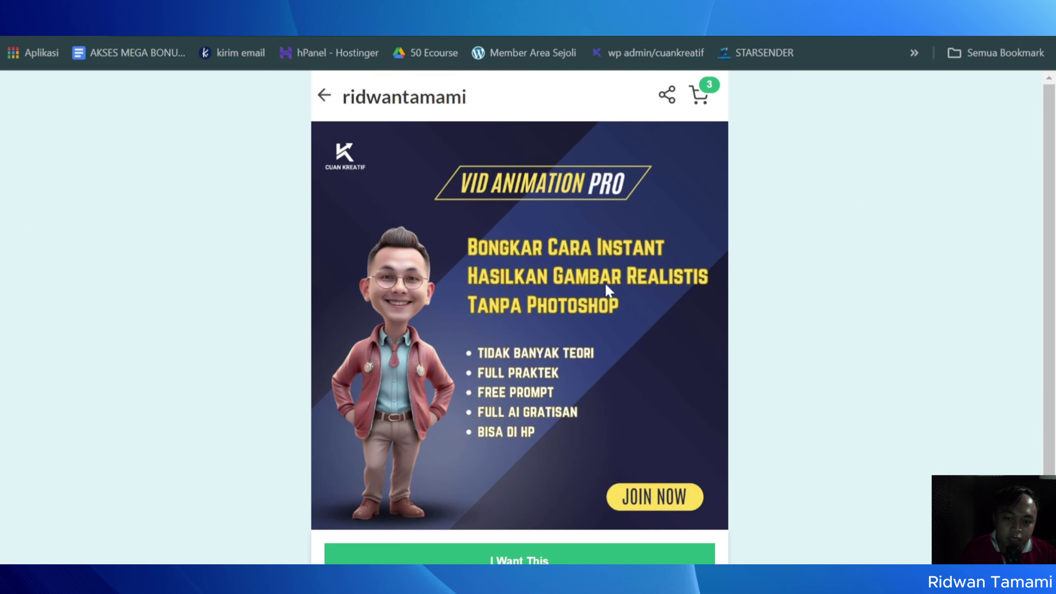
scroll(604, 283, down, 3)
click(526, 433)
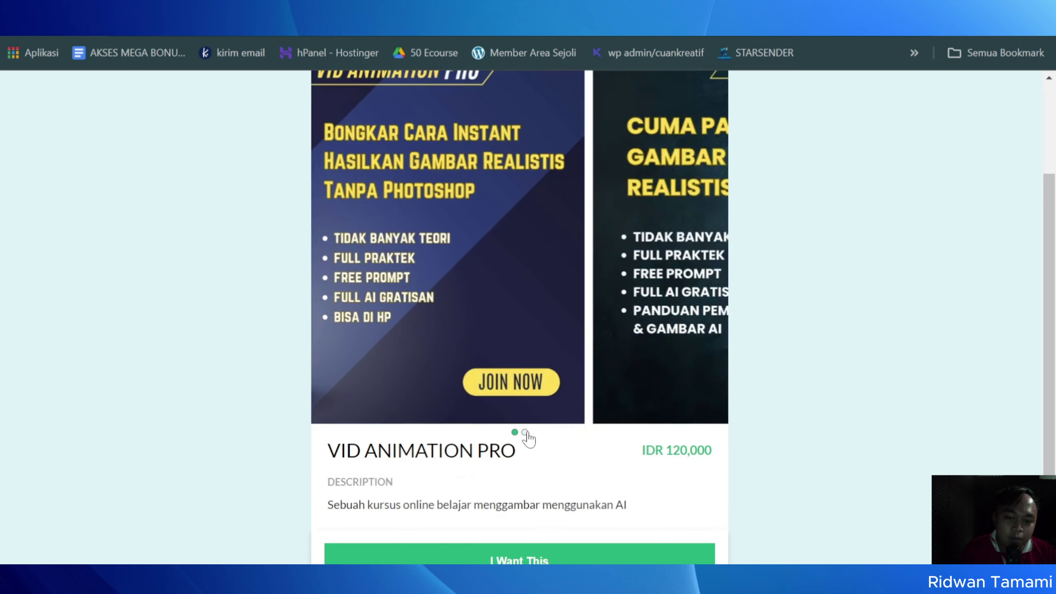
scroll(545, 204, up, 3)
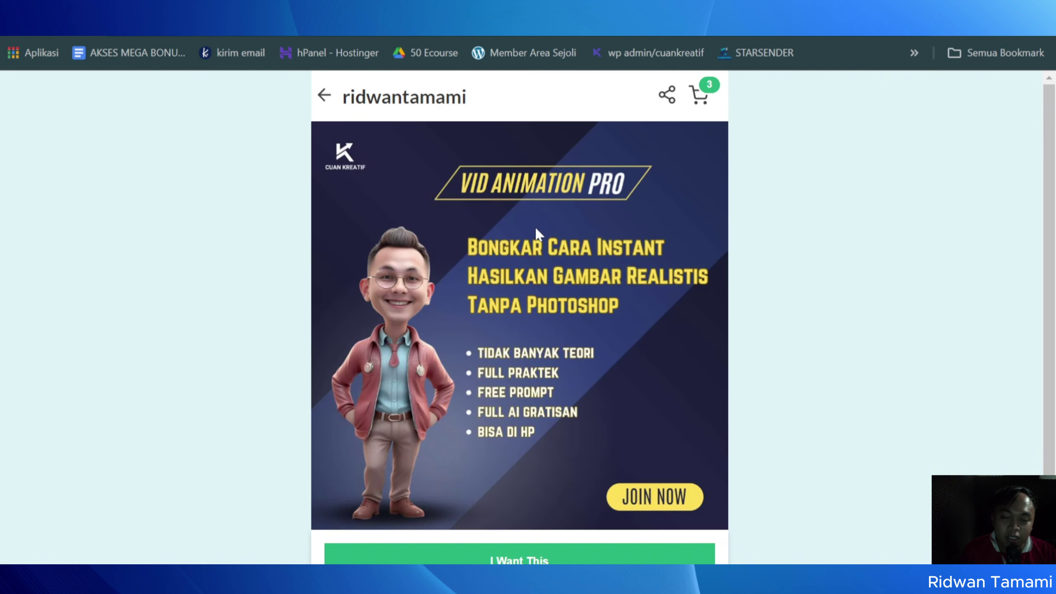
scroll(535, 227, down, 3)
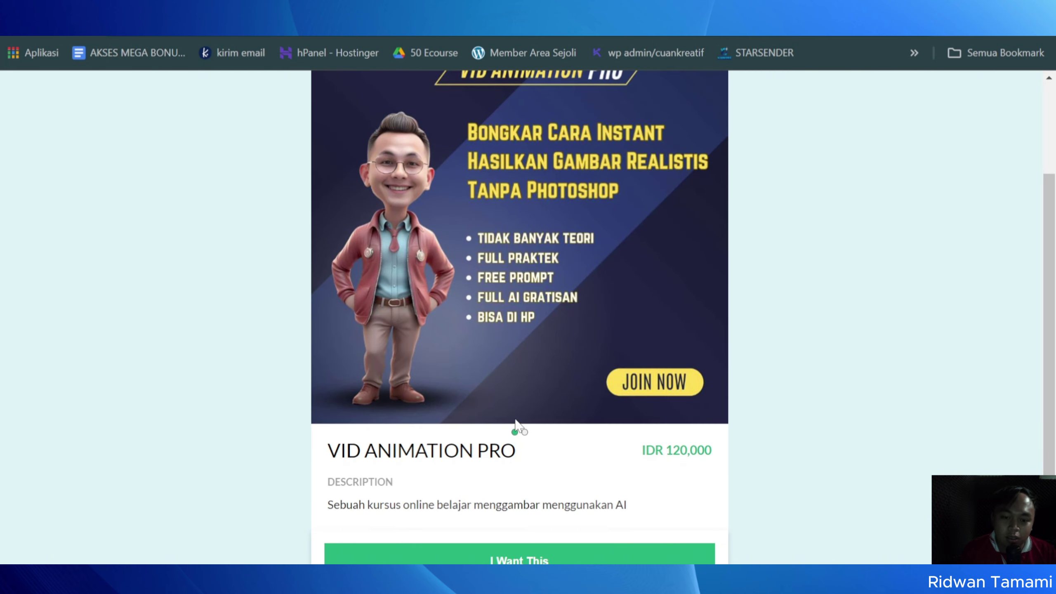
scroll(453, 191, up, 3)
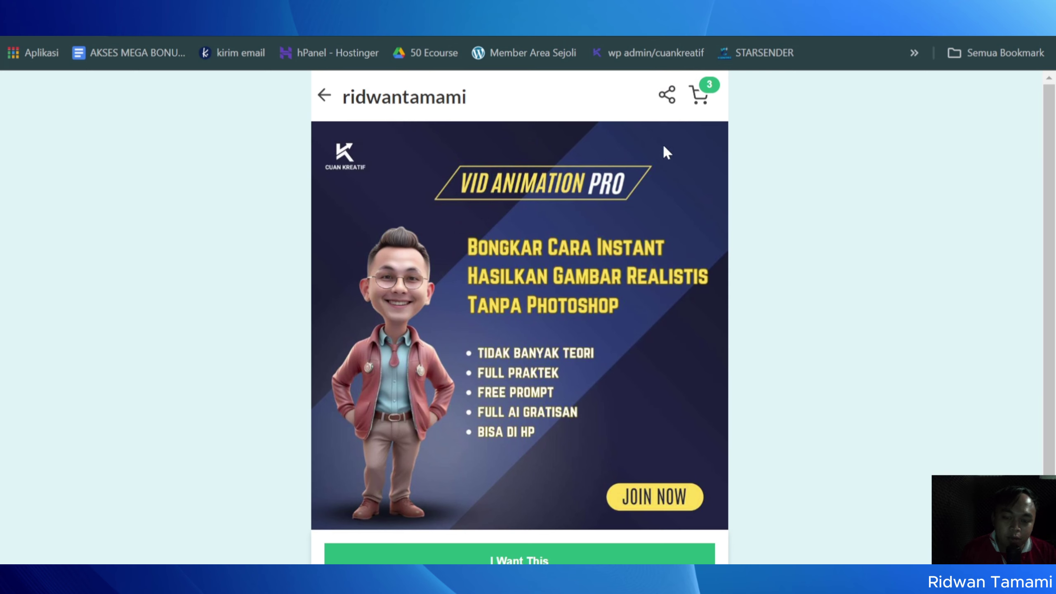
scroll(542, 427, down, 3)
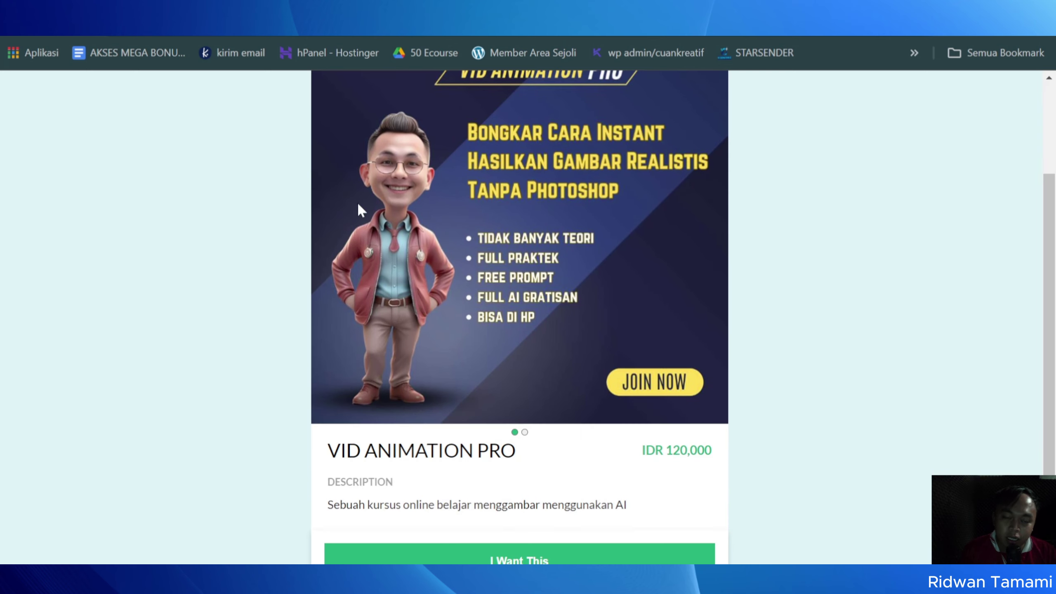
click(142, 25)
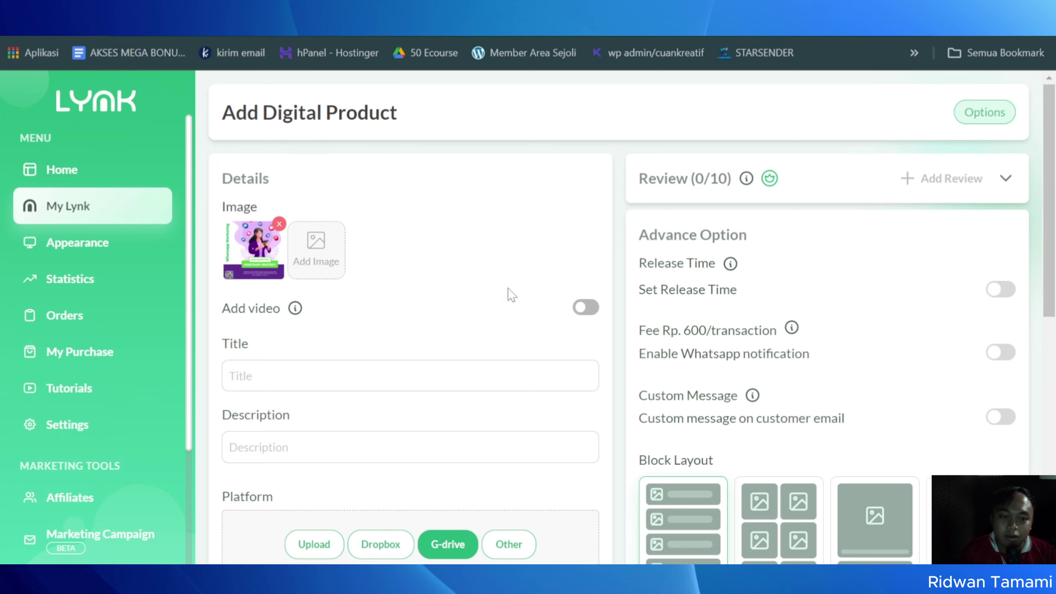
Turn the Add video option on to view its YouTube URL field, and switch it off again.
scroll(510, 294, down, 2)
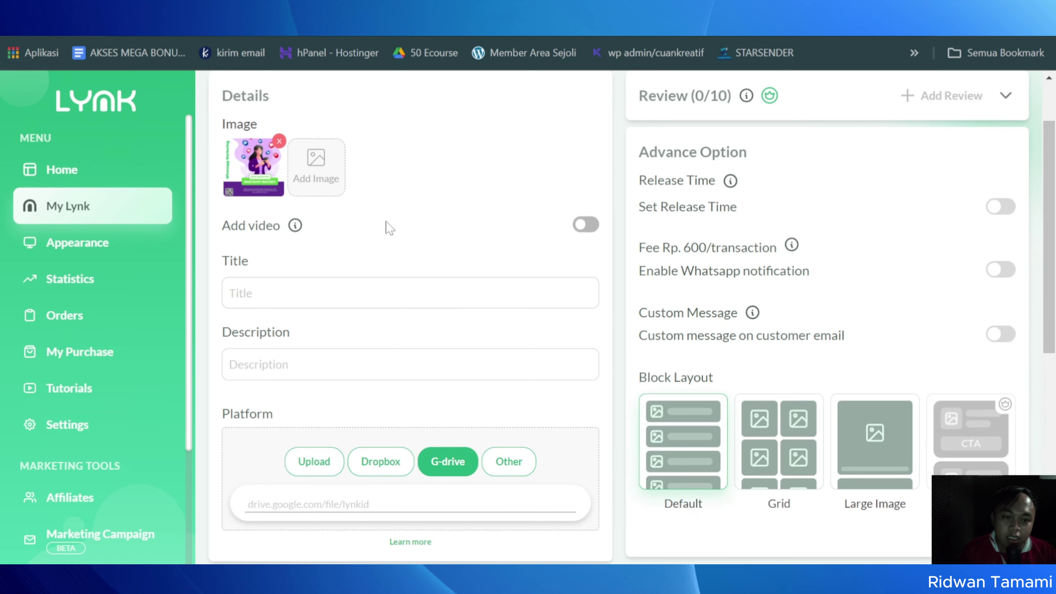
click(586, 227)
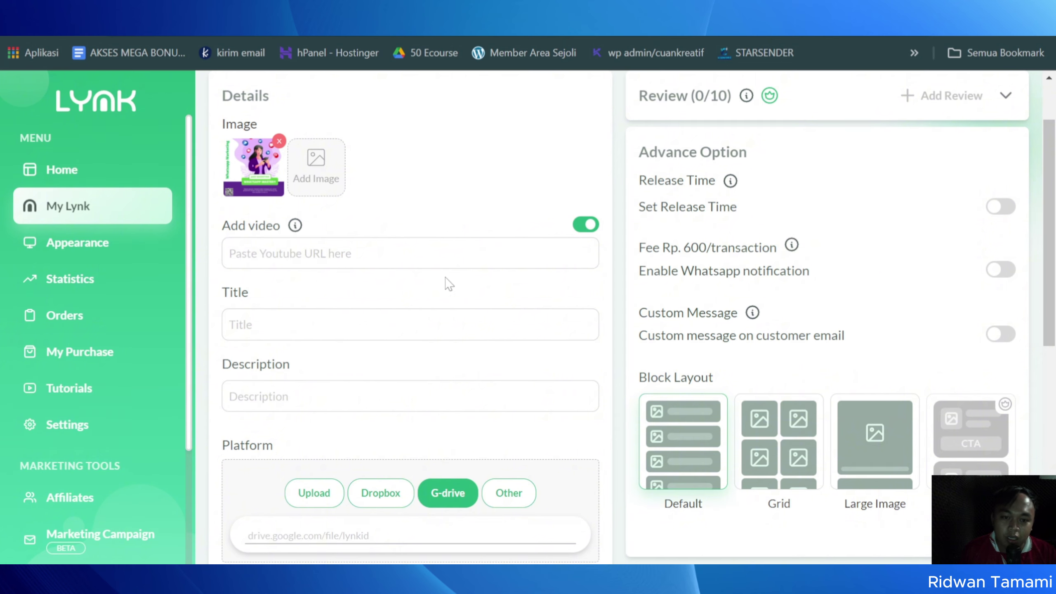
click(586, 225)
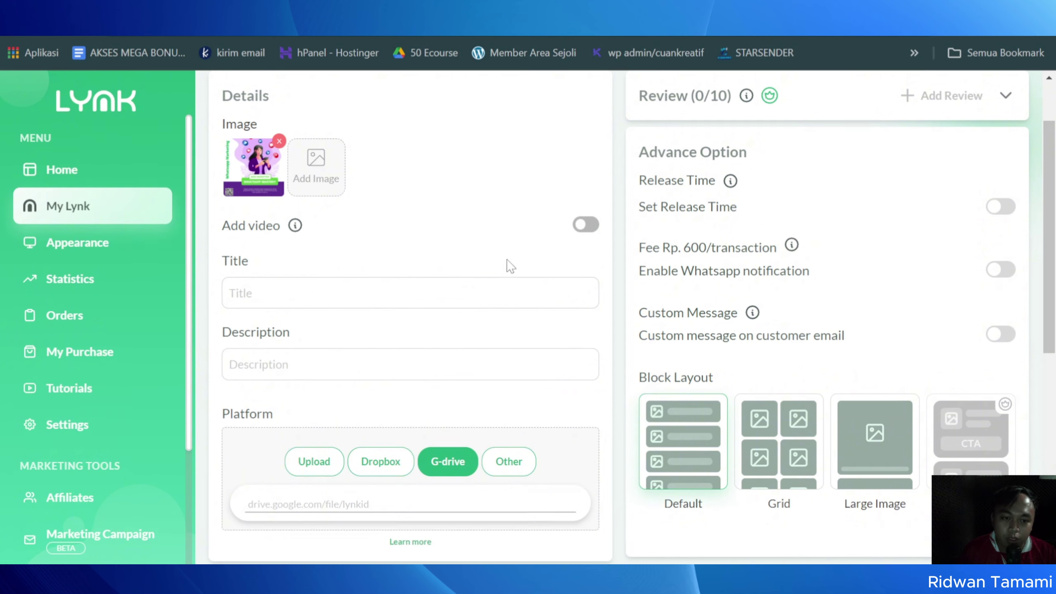
Place the text cursor in the digital product's empty Title field and switch to capital letters.
scroll(389, 265, down, 2)
click(341, 220)
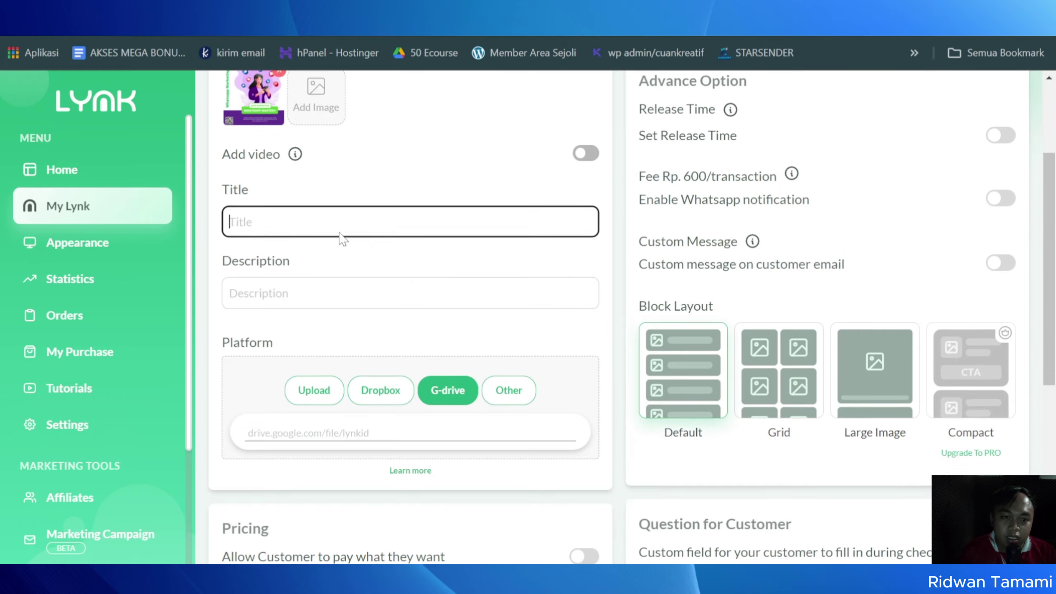
scroll(341, 233, up, 4)
scroll(341, 233, down, 2)
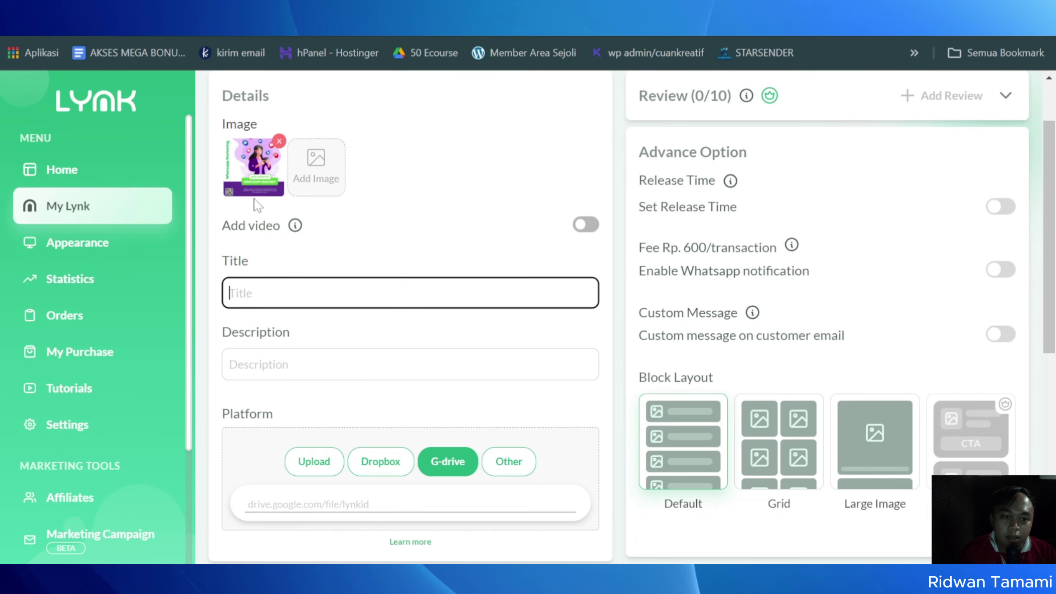
key(Caps_Lock)
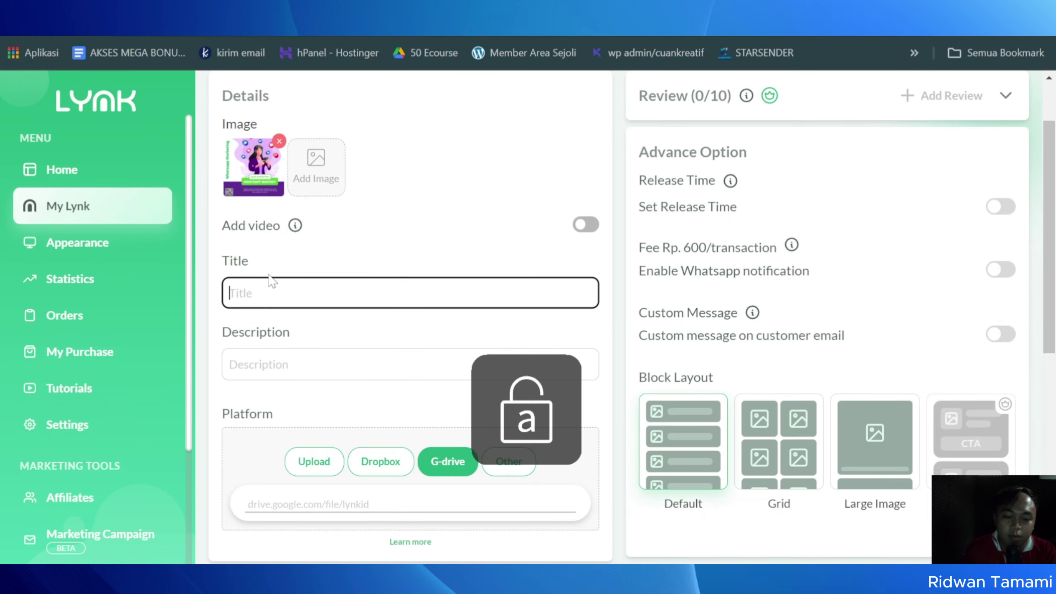
text(PRO)
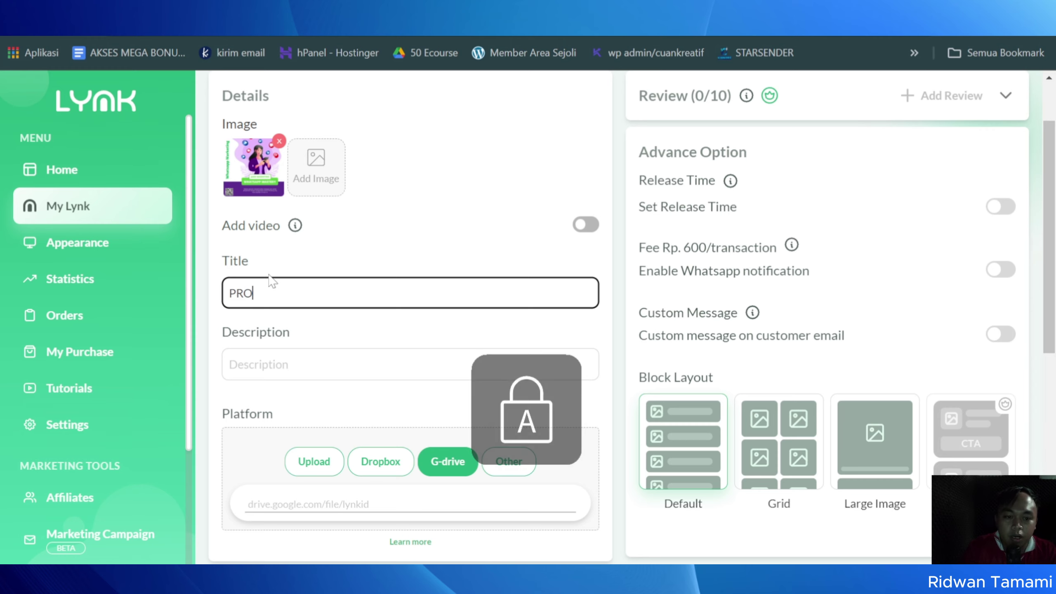
key(BackSpace)
key(BackSpace)
key(BackSpace)
text(MOTION KID)
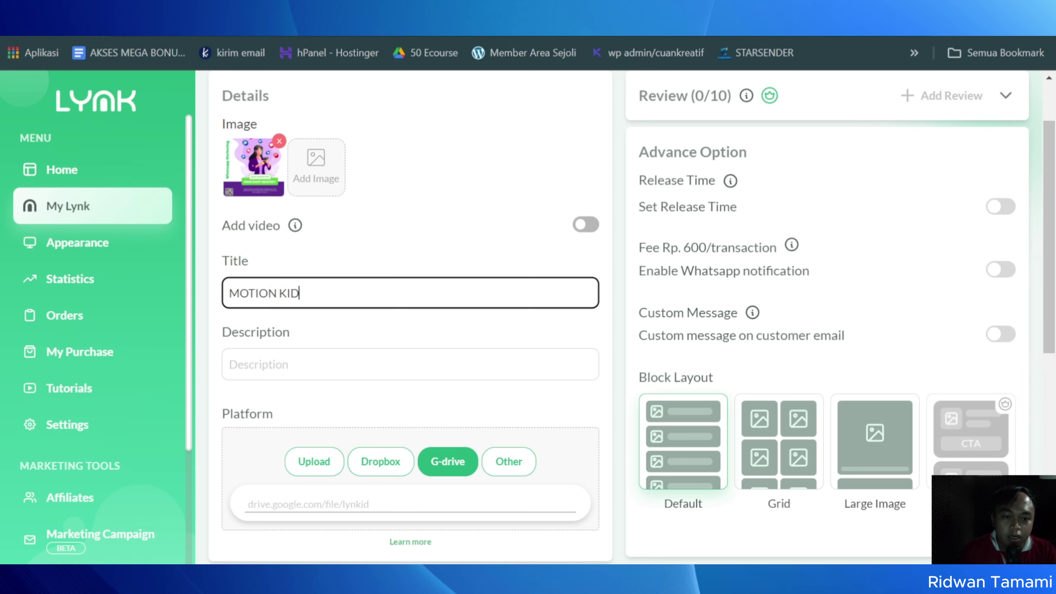
text(TEMPLA)
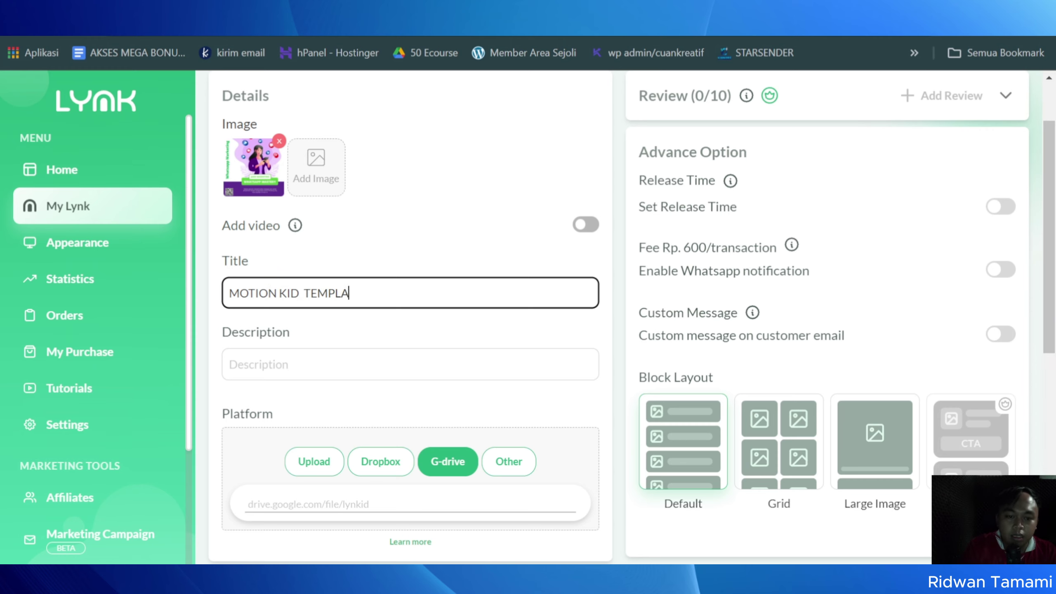
key(BackSpace)
key(BackSpace)
key(BackSpace)
key(BackSpace)
key(BackSpace)
key(BackSpace)
key(BackSpace)
key(BackSpace)
key(BackSpace)
key(BackSpace)
key(BackSpace)
key(BackSpace)
key(BackSpace)
key(BackSpace)
key(BackSpace)
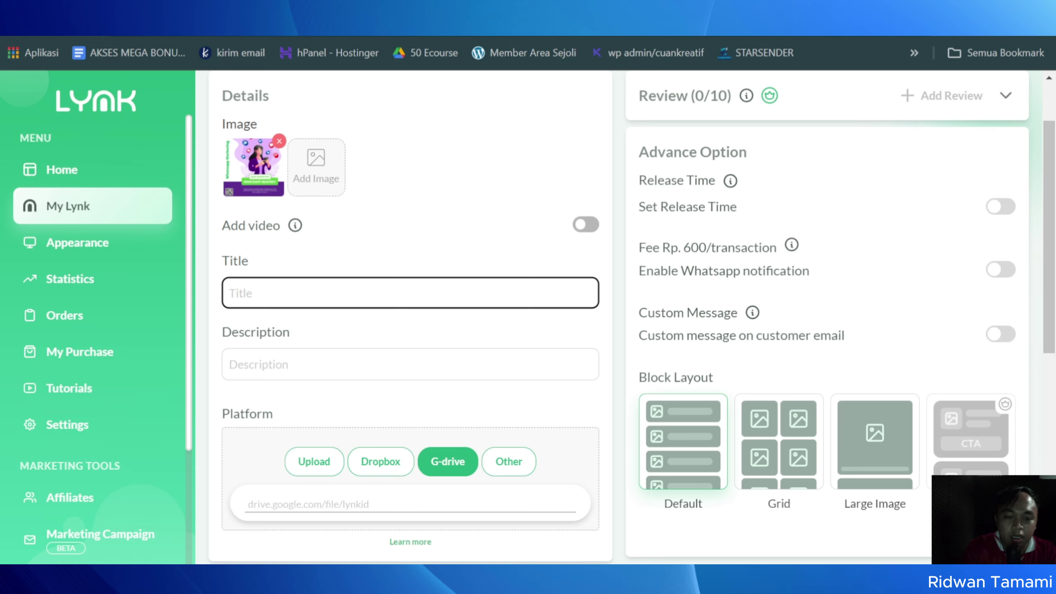
Enter TEMPLATE ANIMASI ANAK CANVA as the digital product's title.
text(TEMPLAT)
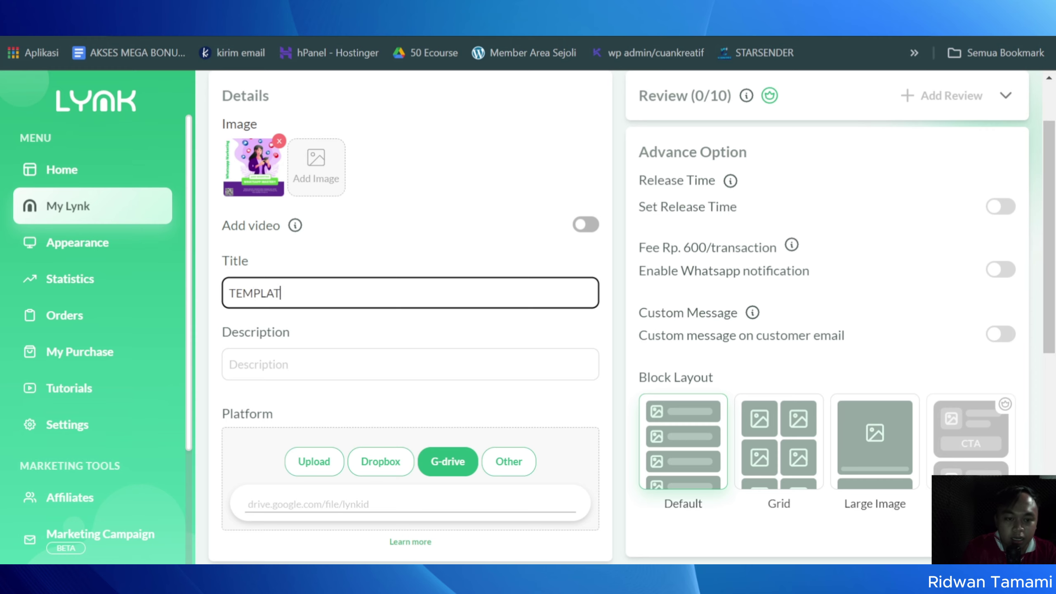
text(E ANIMASI ANA)
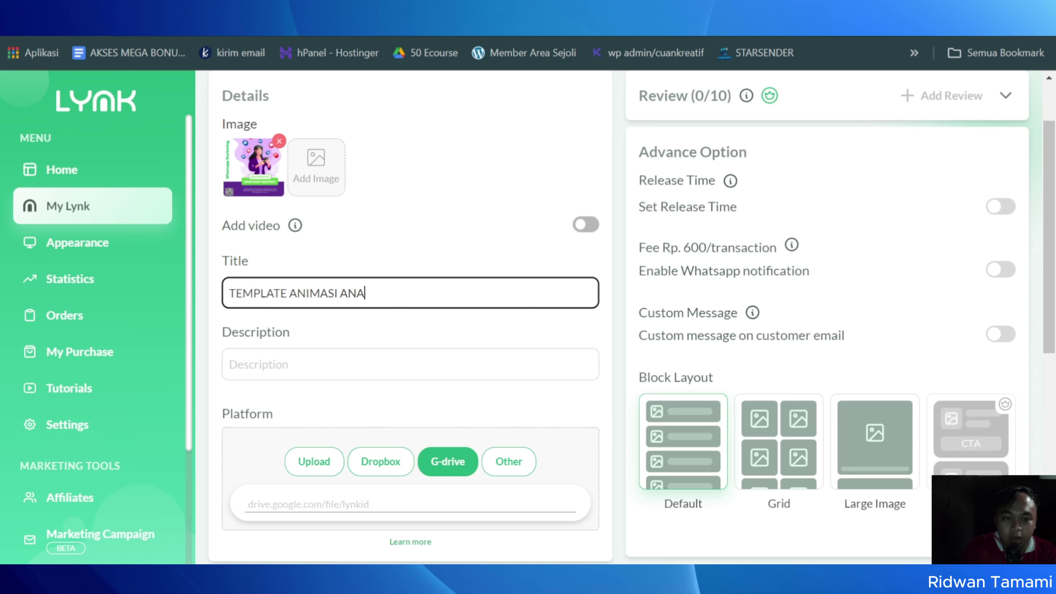
text(K C)
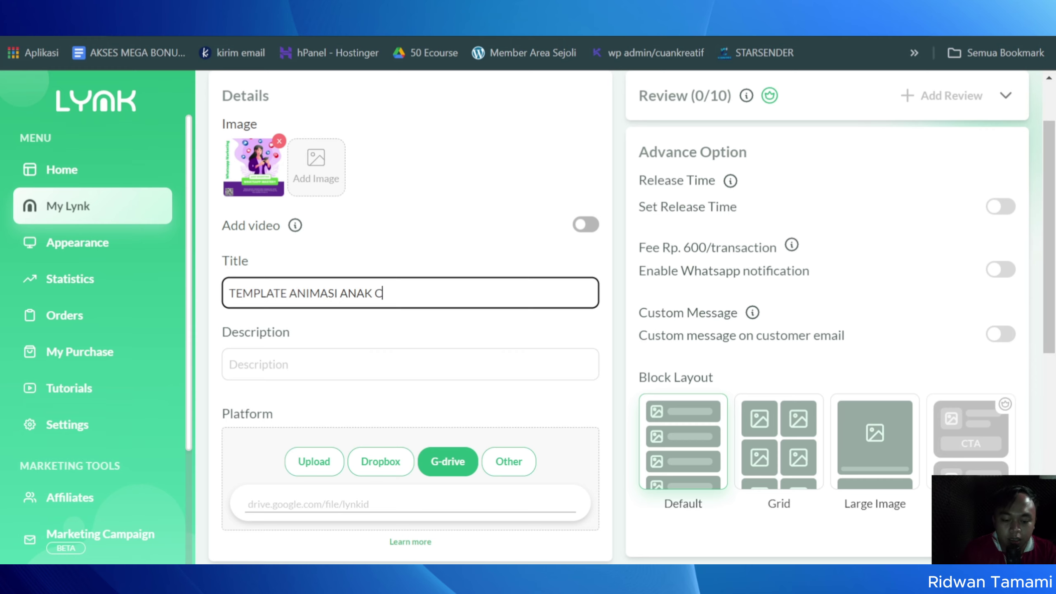
text(ANVA)
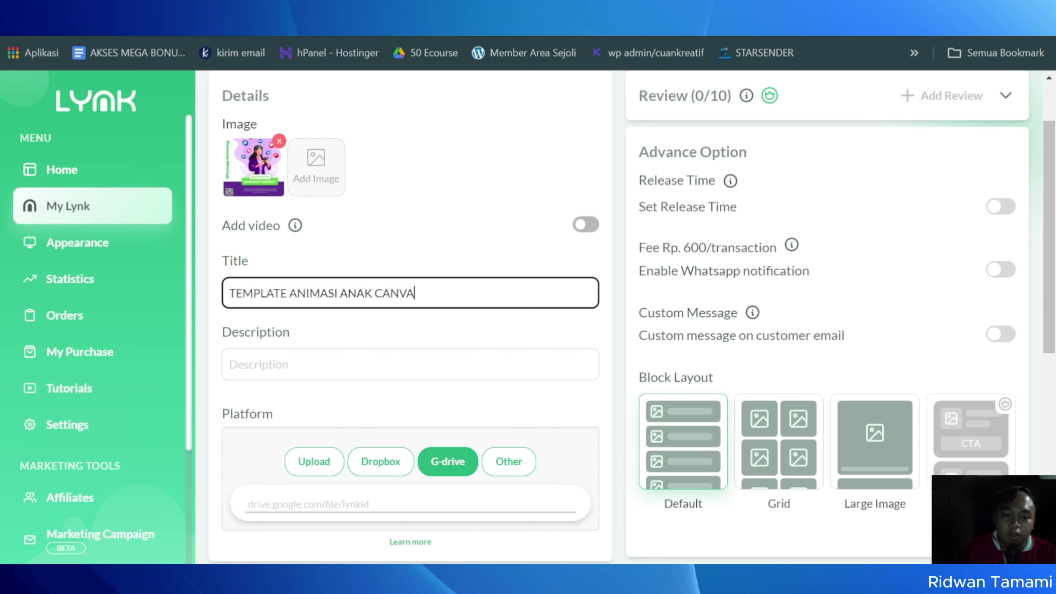
Fill in the product description as 1300 TEMPLATE CERITA ANIMASI ANAK.
scroll(624, 316, down, 2)
click(374, 282)
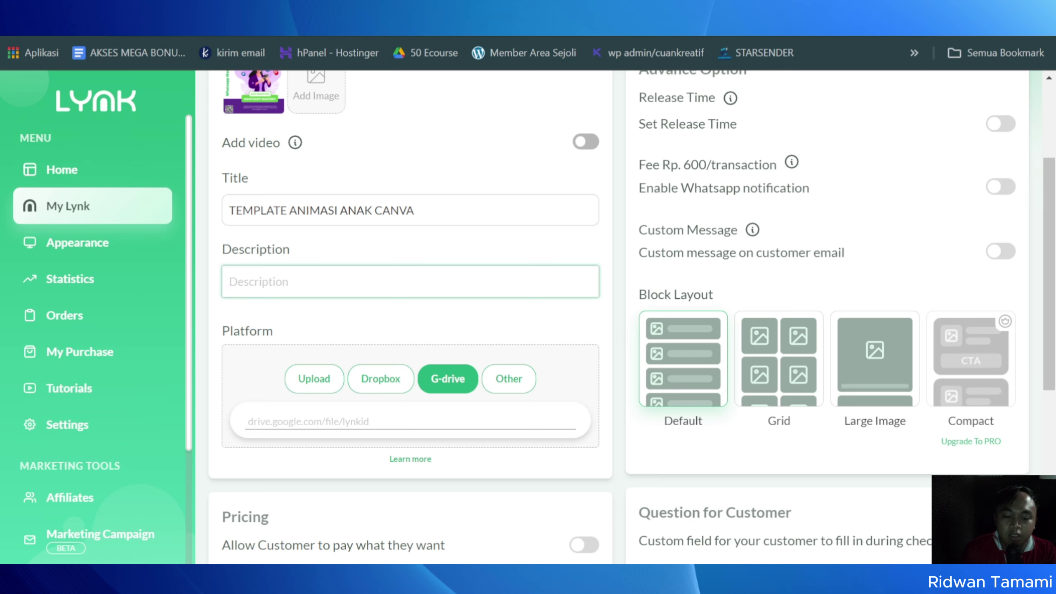
text(1500)
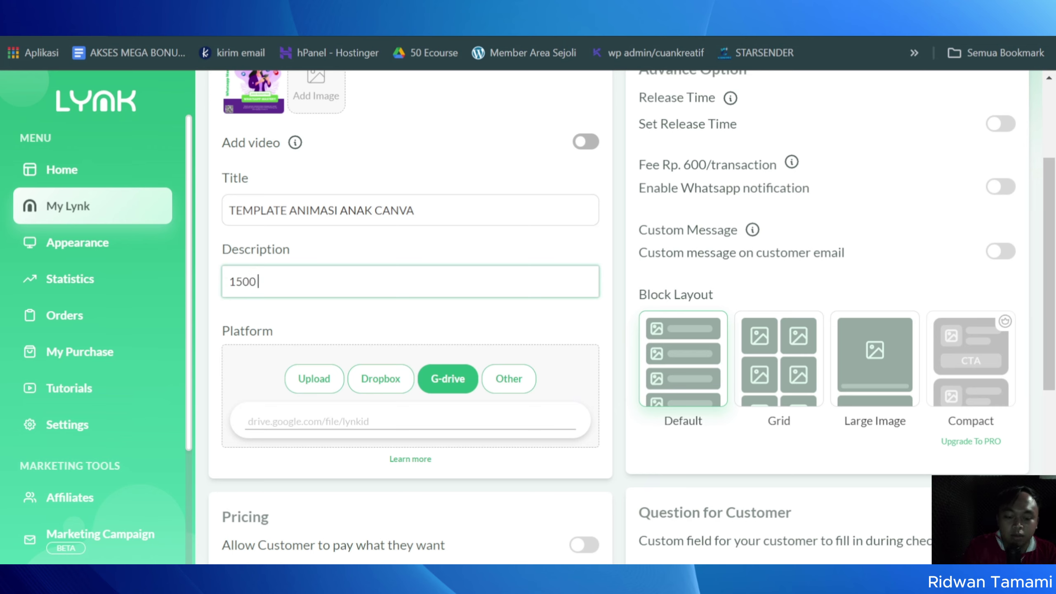
key(BackSpace)
key(BackSpace)
key(BackSpace)
key(BackSpace)
text(1300 TEMPLAT)
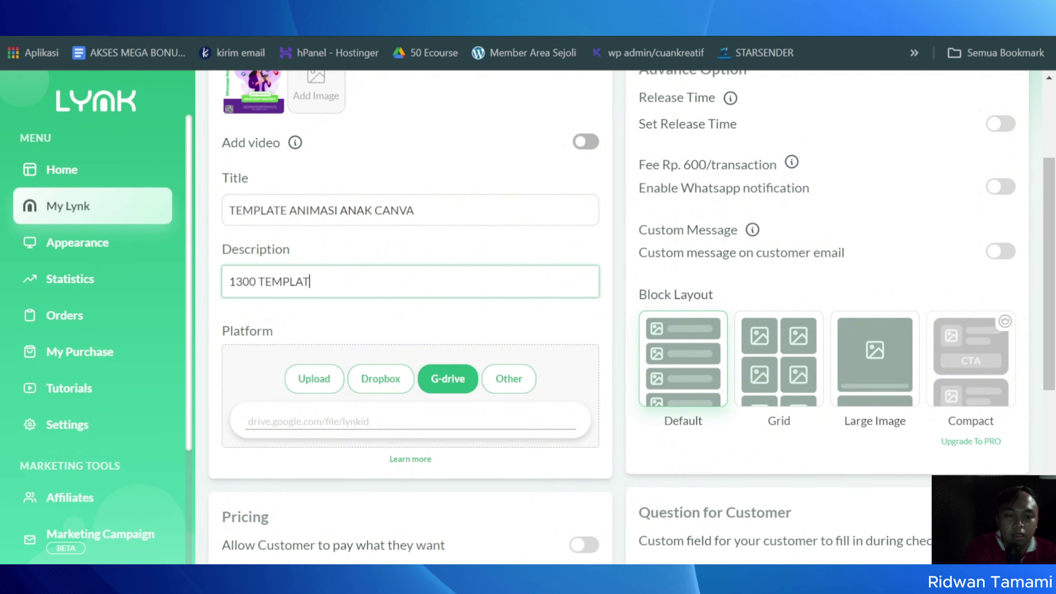
text(E CERITA AN)
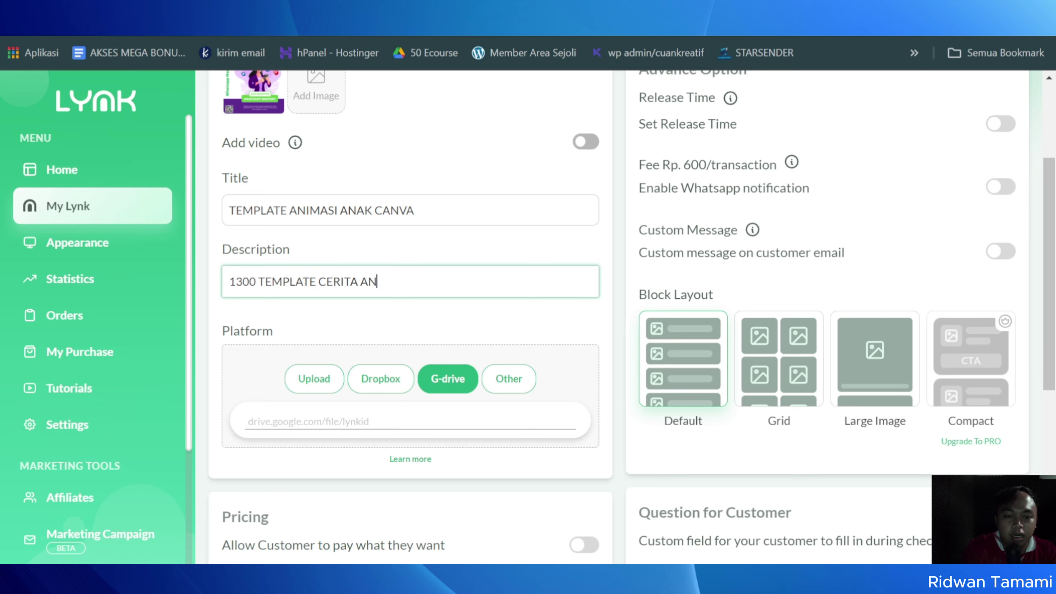
text(IMASI ANAK)
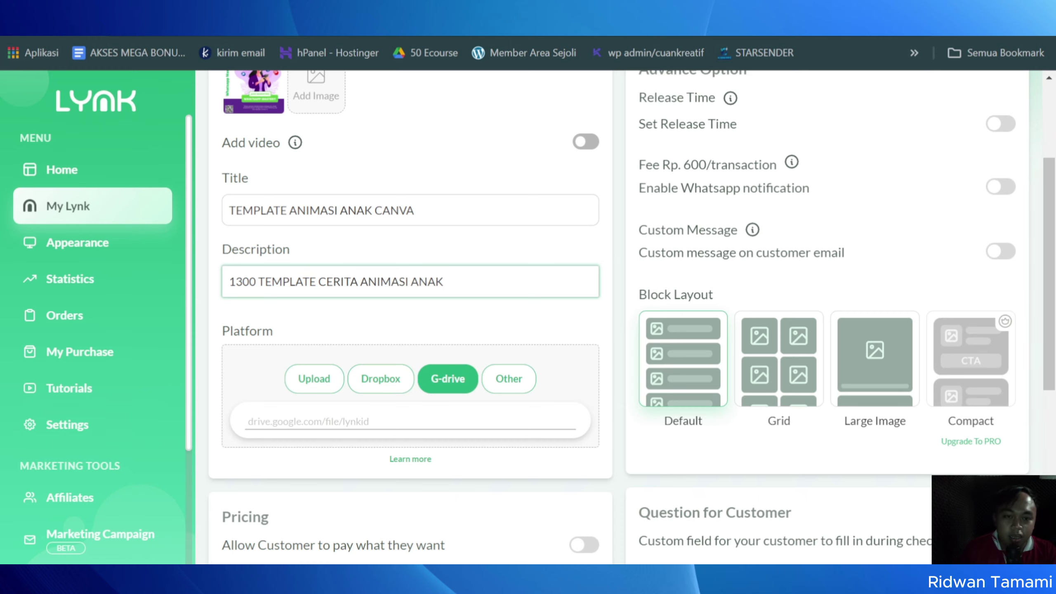
Set the product's platform to Other, paste the copied Google Docs sharing link as its URL, and submit the form.
scroll(351, 373, down, 2)
click(351, 373)
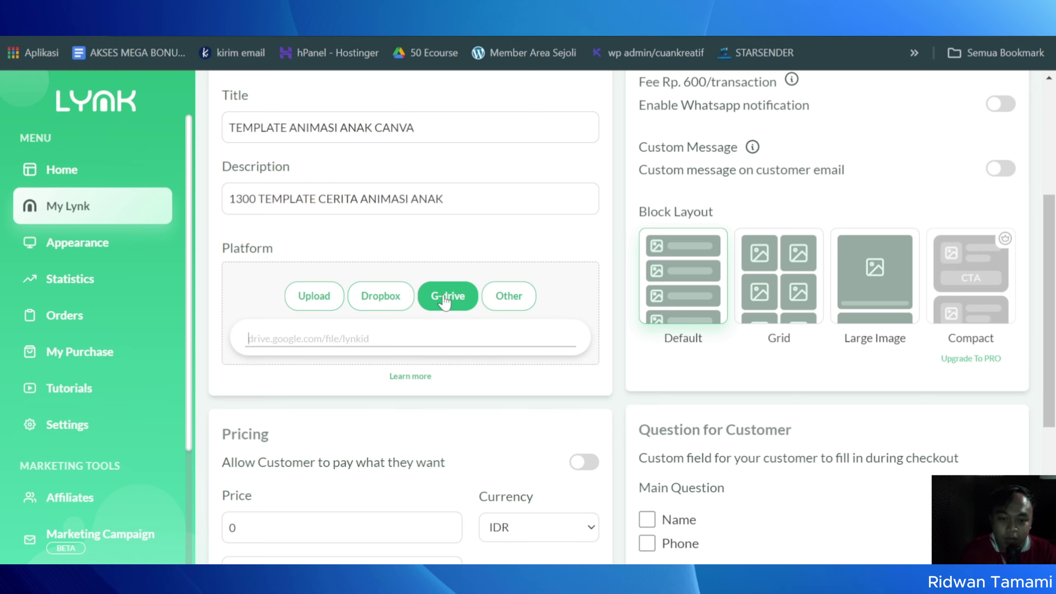
click(451, 314)
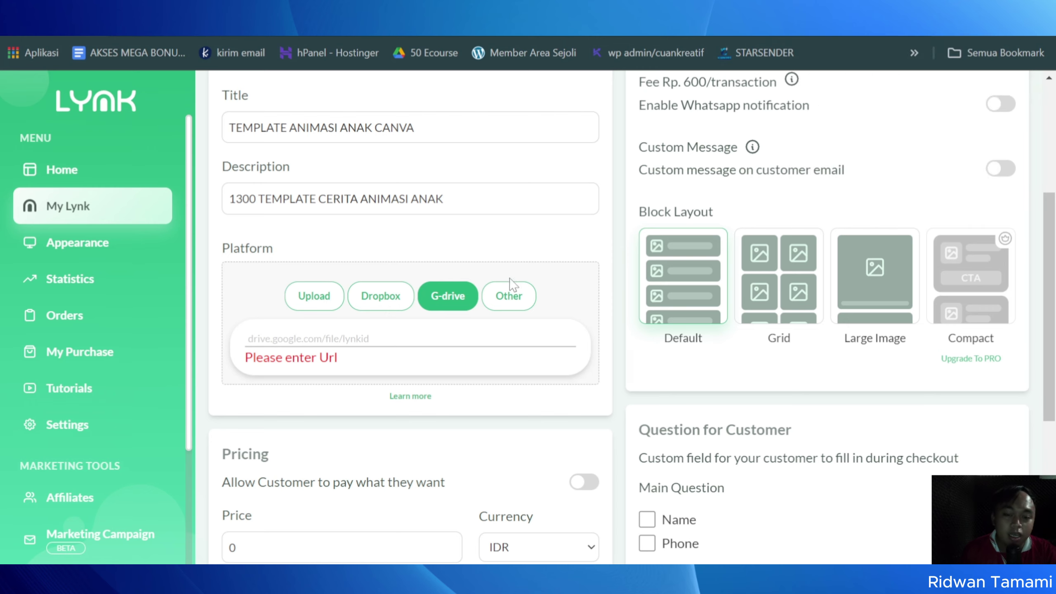
click(511, 299)
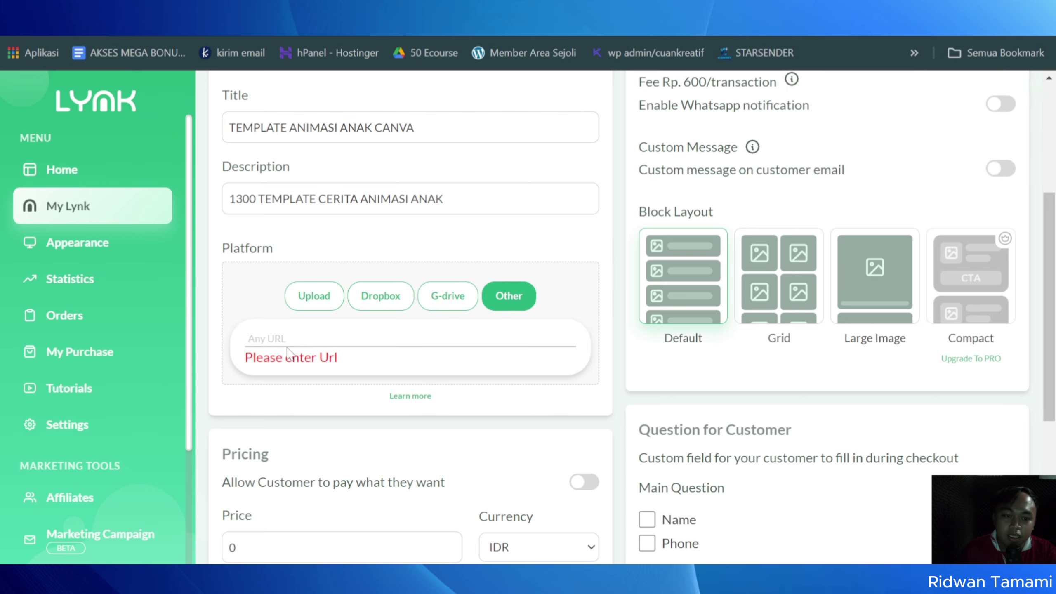
key(ctrl+v)
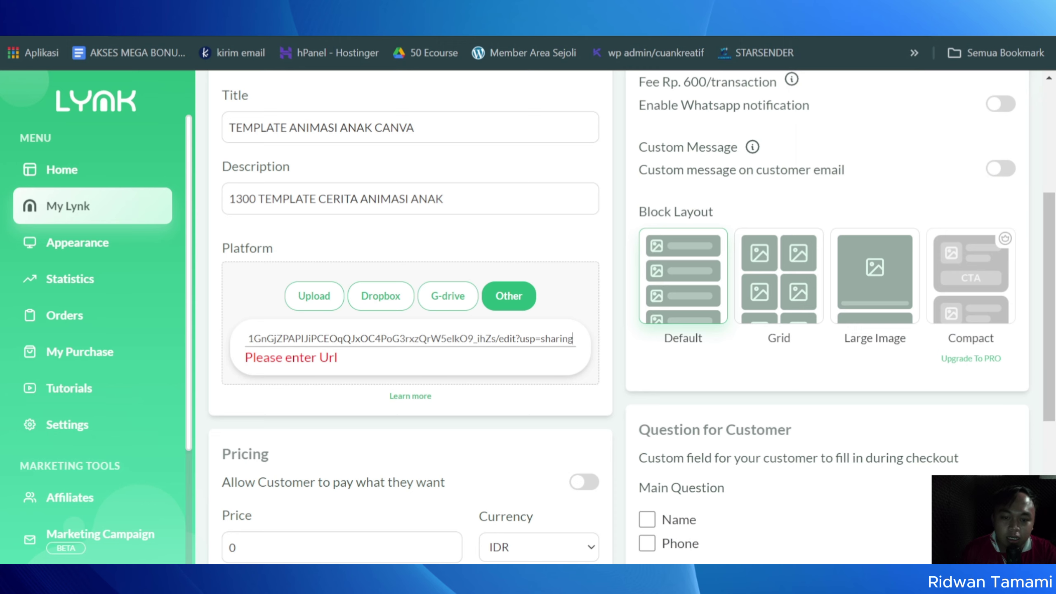
key(Return)
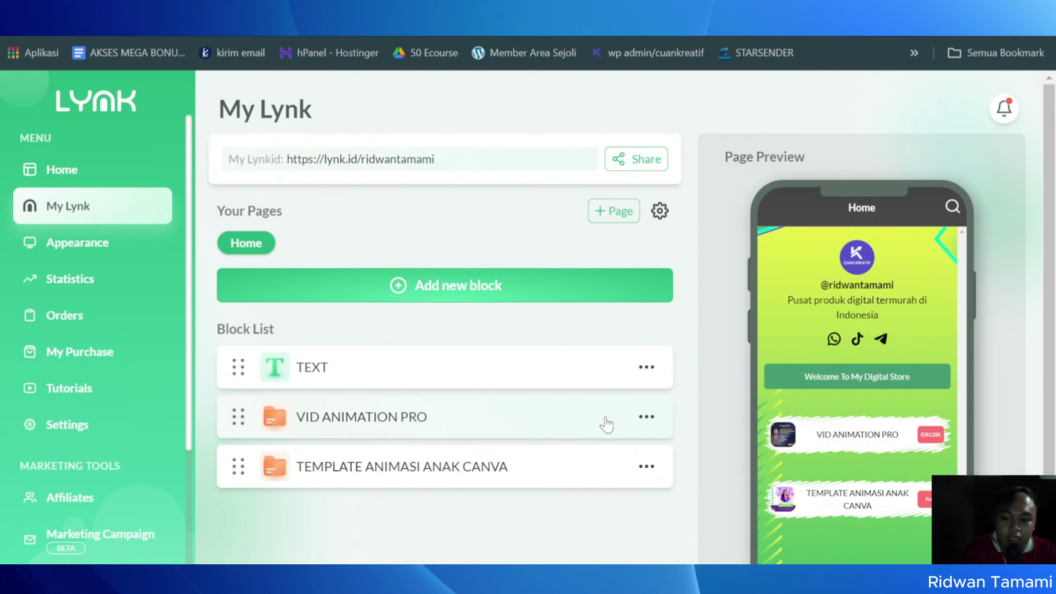
Reopen the TEMPLATE ANIMASI ANAK CANVA block for editing and go through its settings to the Pricing section.
click(432, 474)
scroll(393, 420, down, 8)
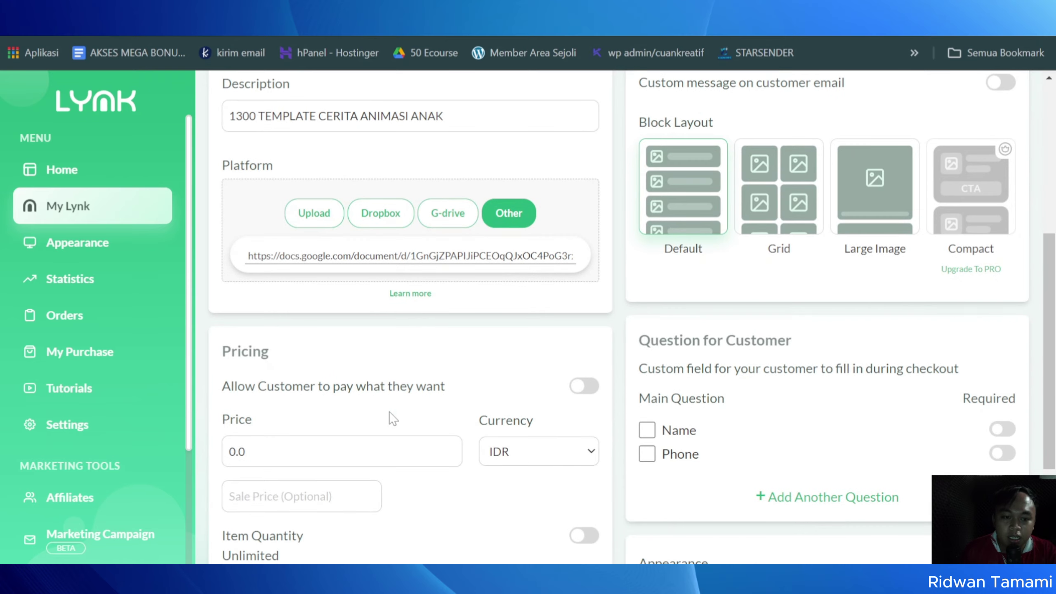
scroll(369, 331, up, 3)
scroll(369, 331, up, 1)
scroll(435, 385, down, 4)
scroll(467, 252, down, 6)
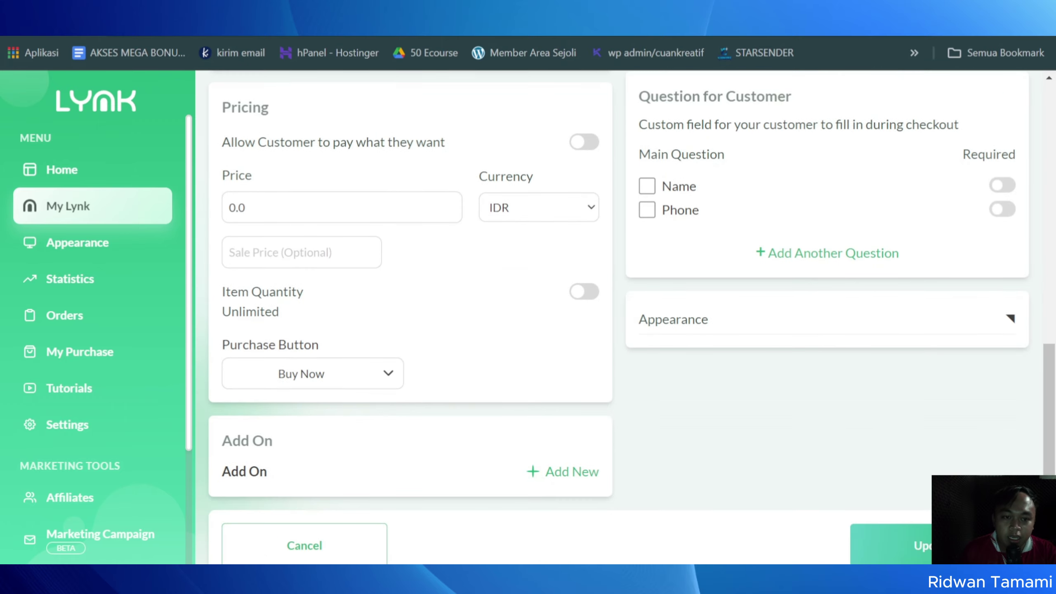
scroll(395, 208, up, 2)
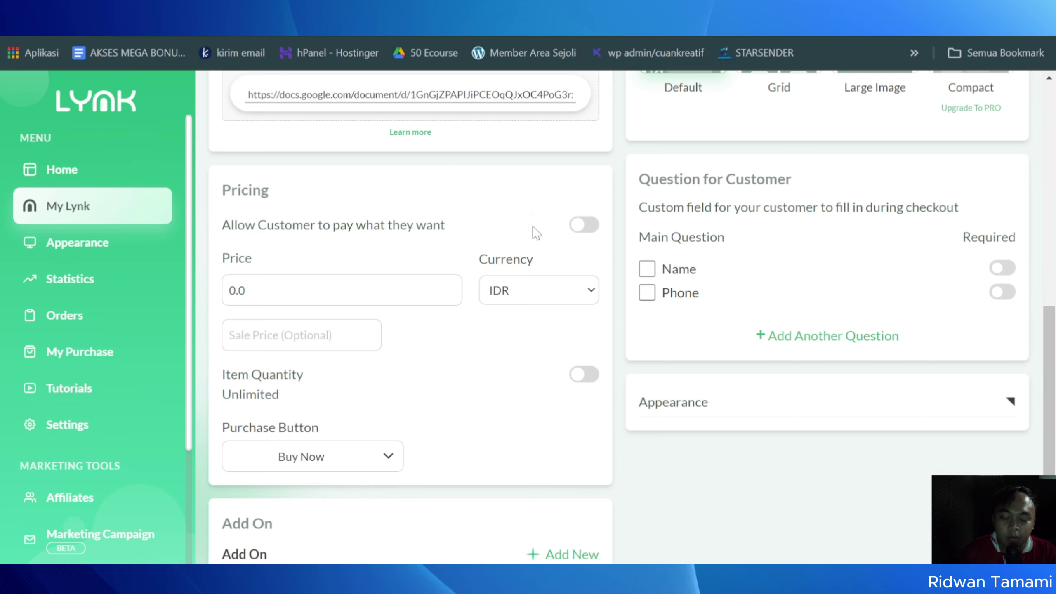
Try the option letting customers pay what they want, switch it off again, and set the product price to 99000 IDR.
click(589, 228)
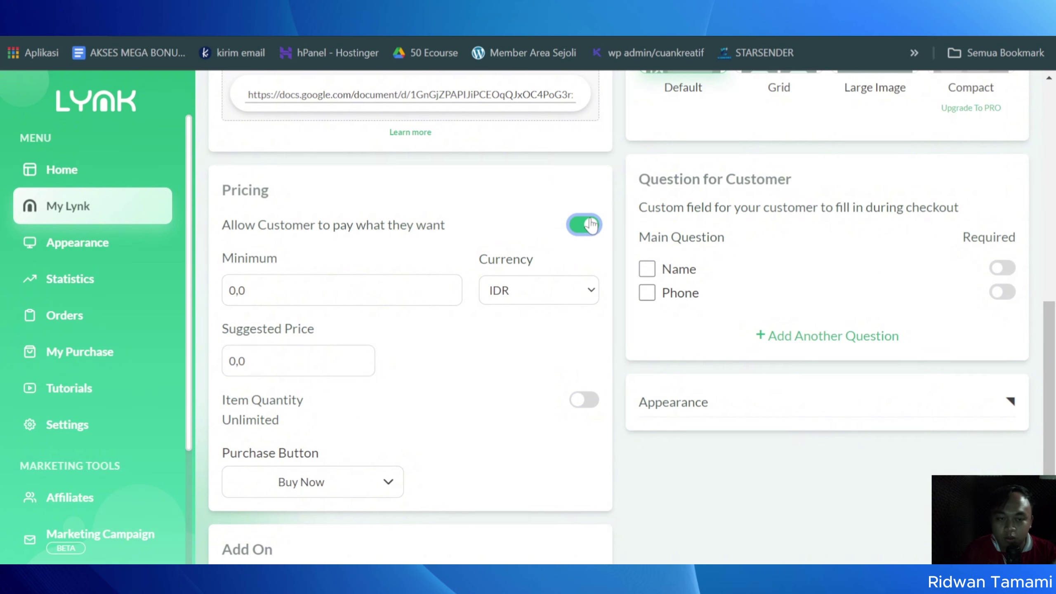
click(591, 229)
click(440, 289)
key(ctrl+a)
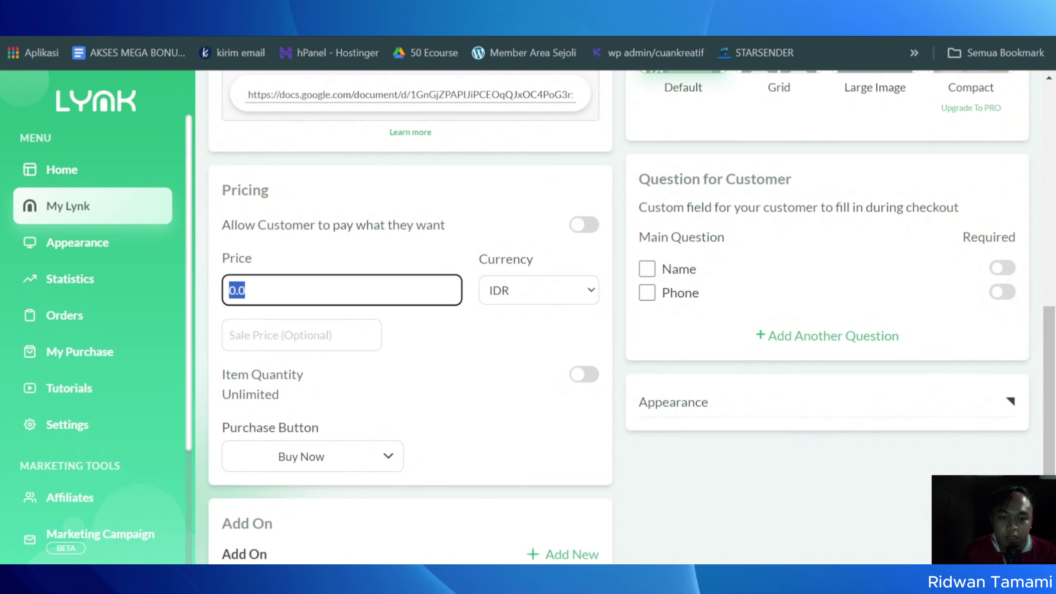
text(099)
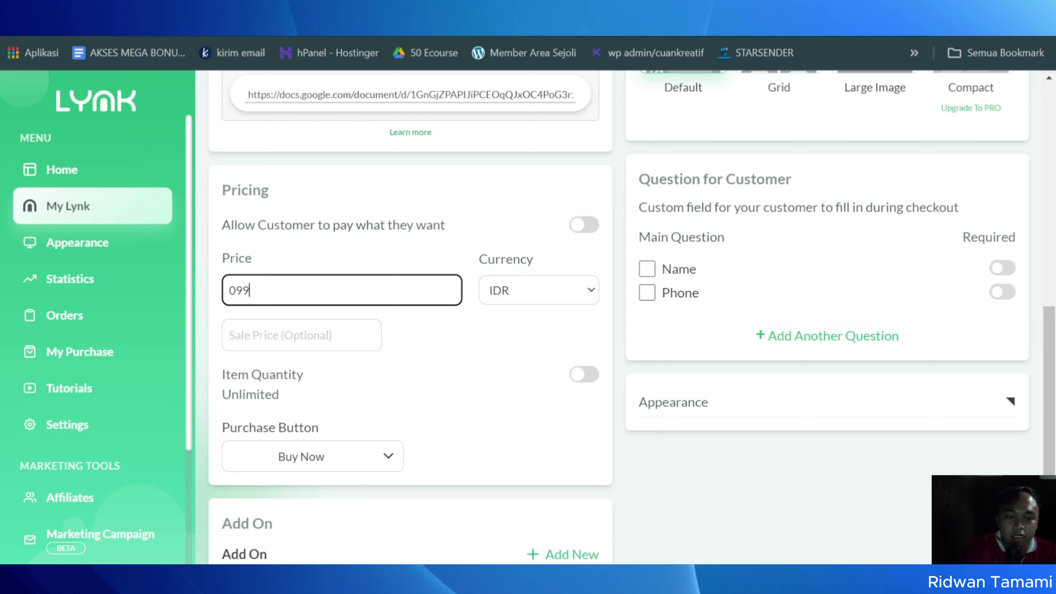
key(BackSpace)
key(BackSpace)
key(BackSpace)
text(99000)
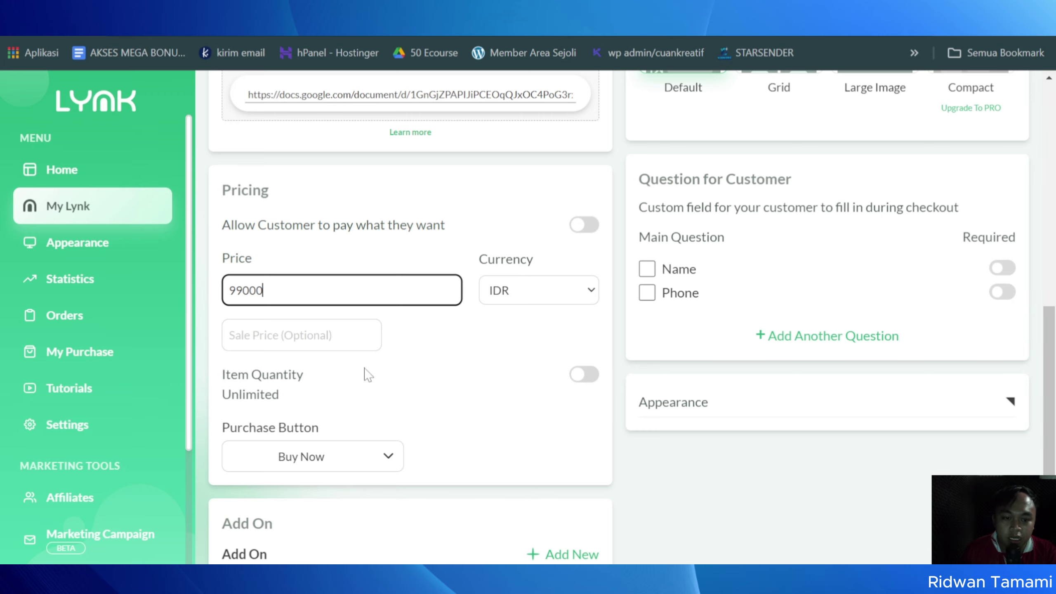
scroll(399, 404, down, 2)
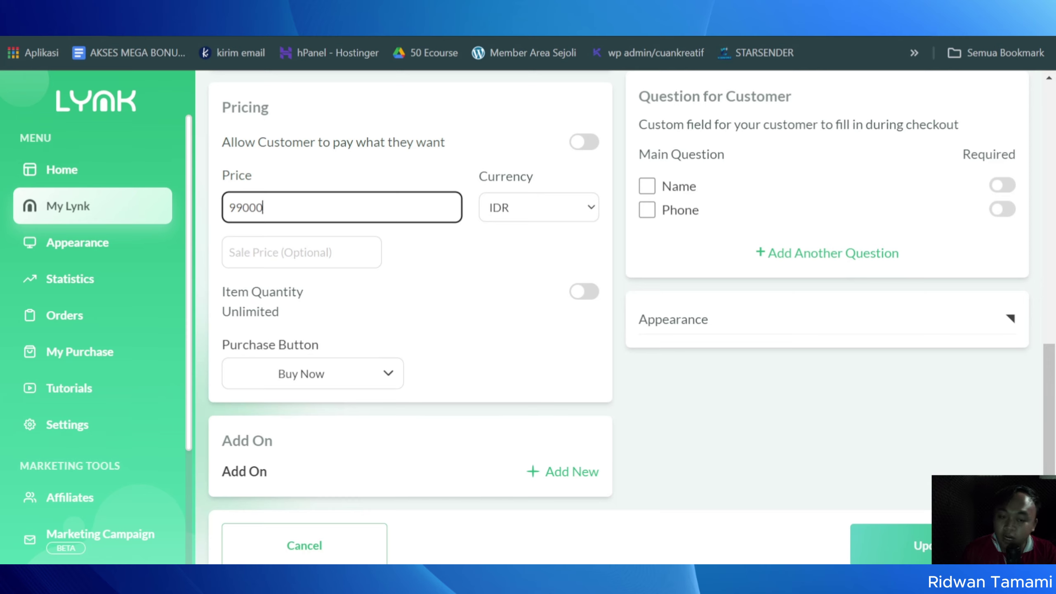